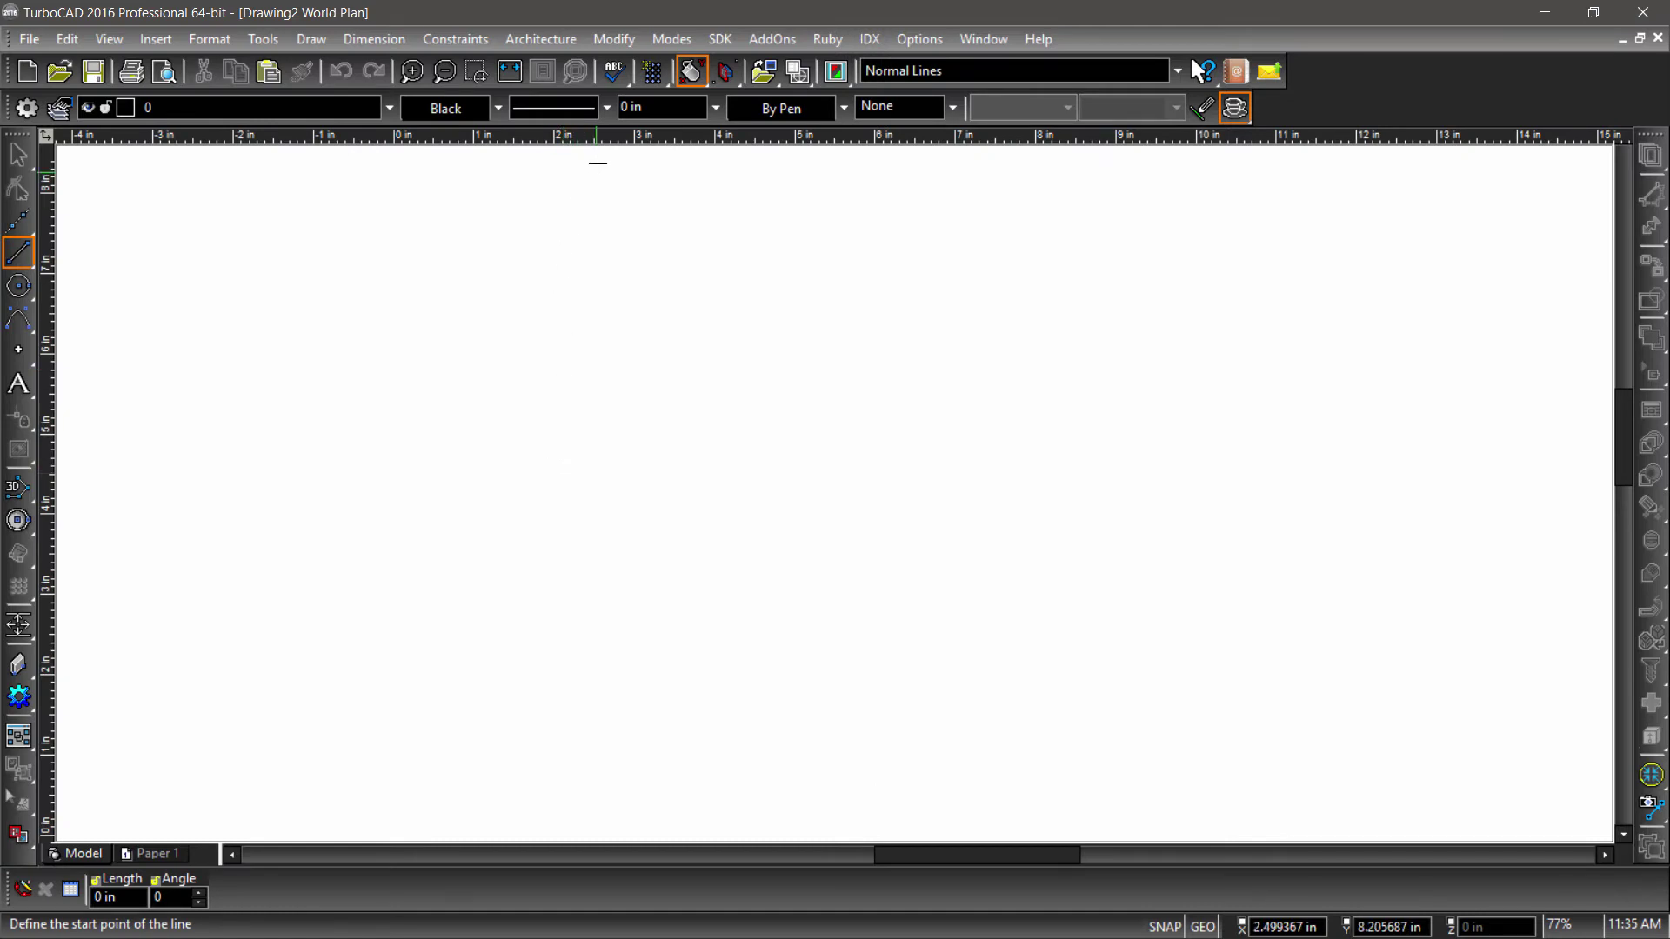
Browse the Modify commands, then enable the Modify toolbar from the Customize Toolbars tab
click(617, 40)
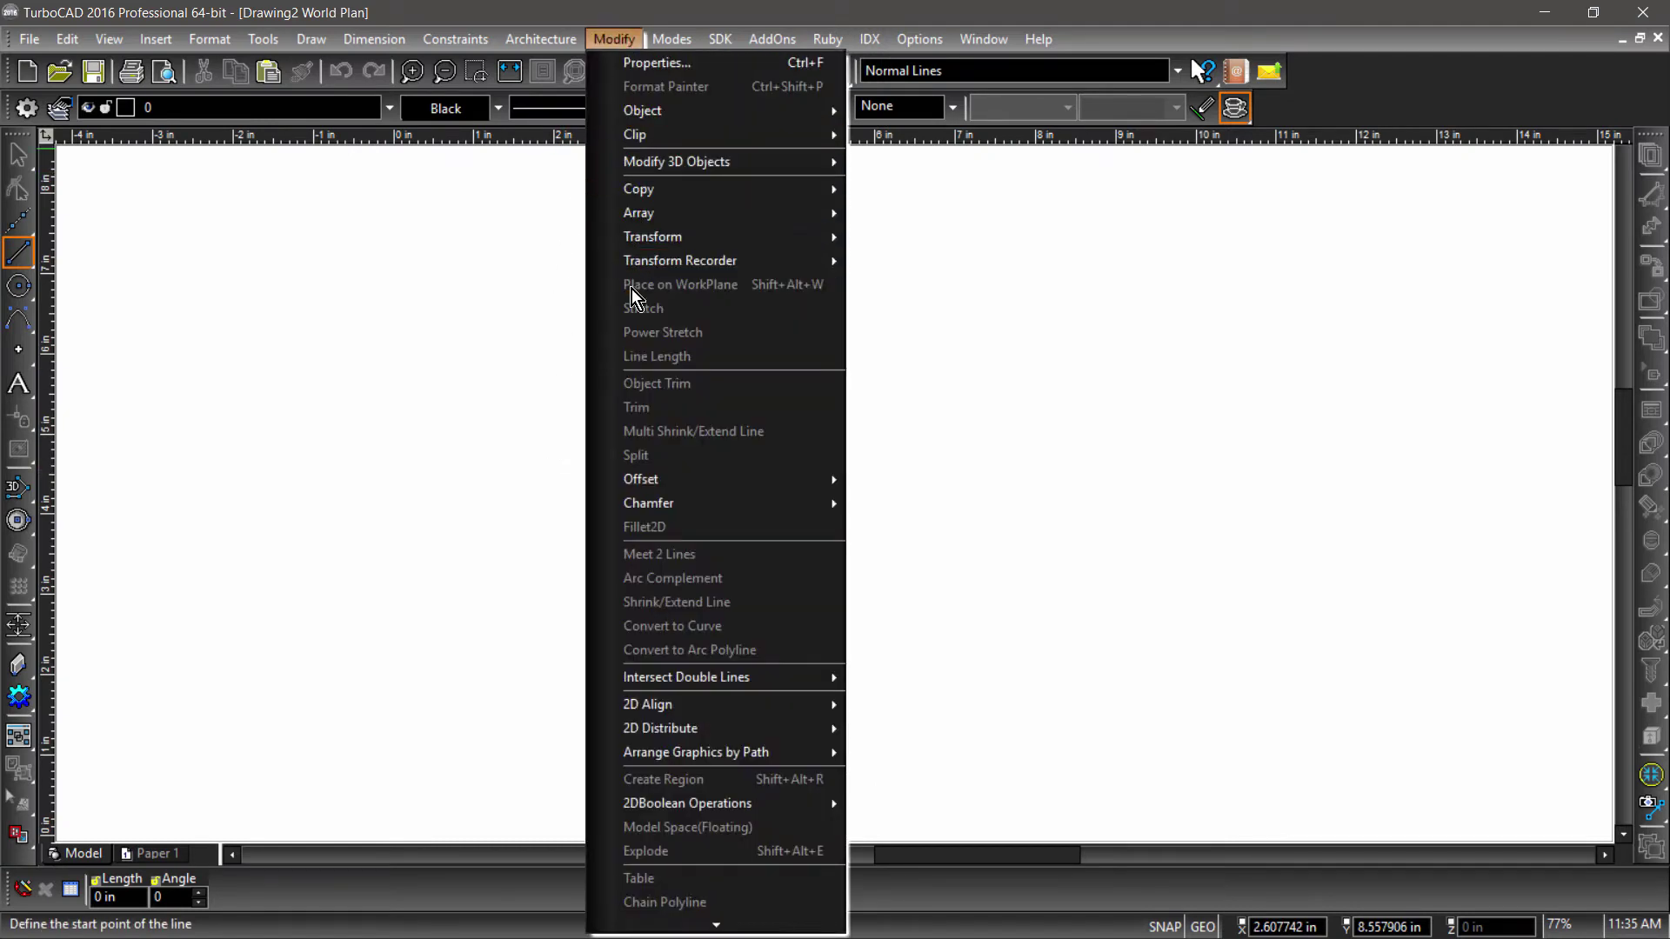
click(874, 382)
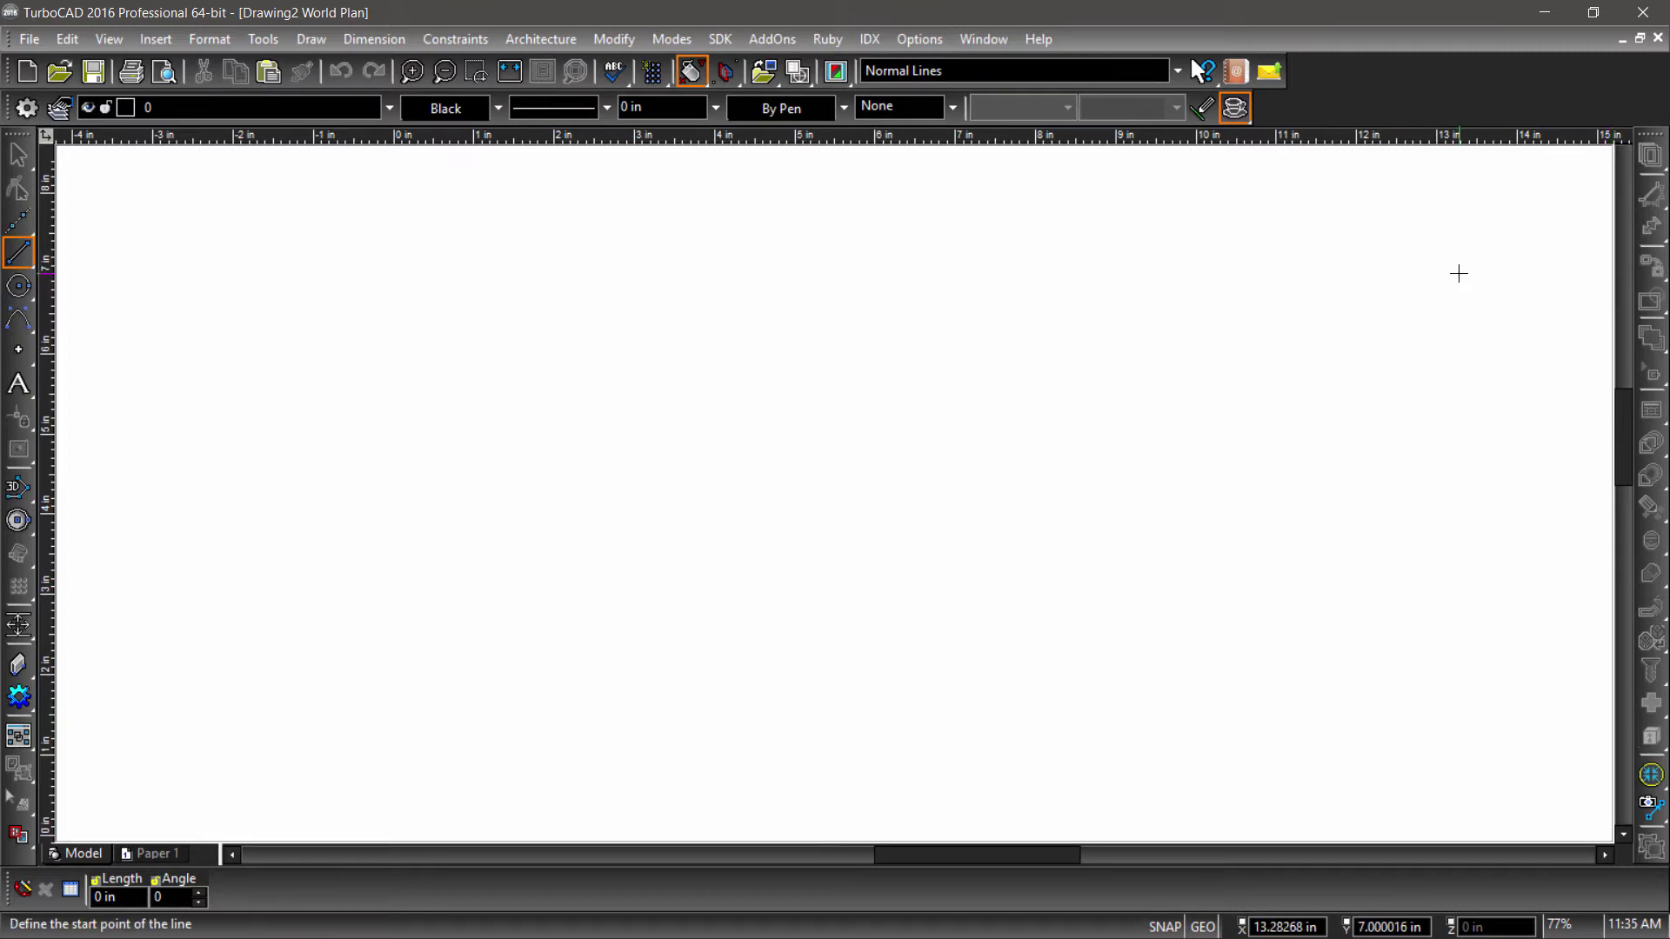
double_click(1426, 113)
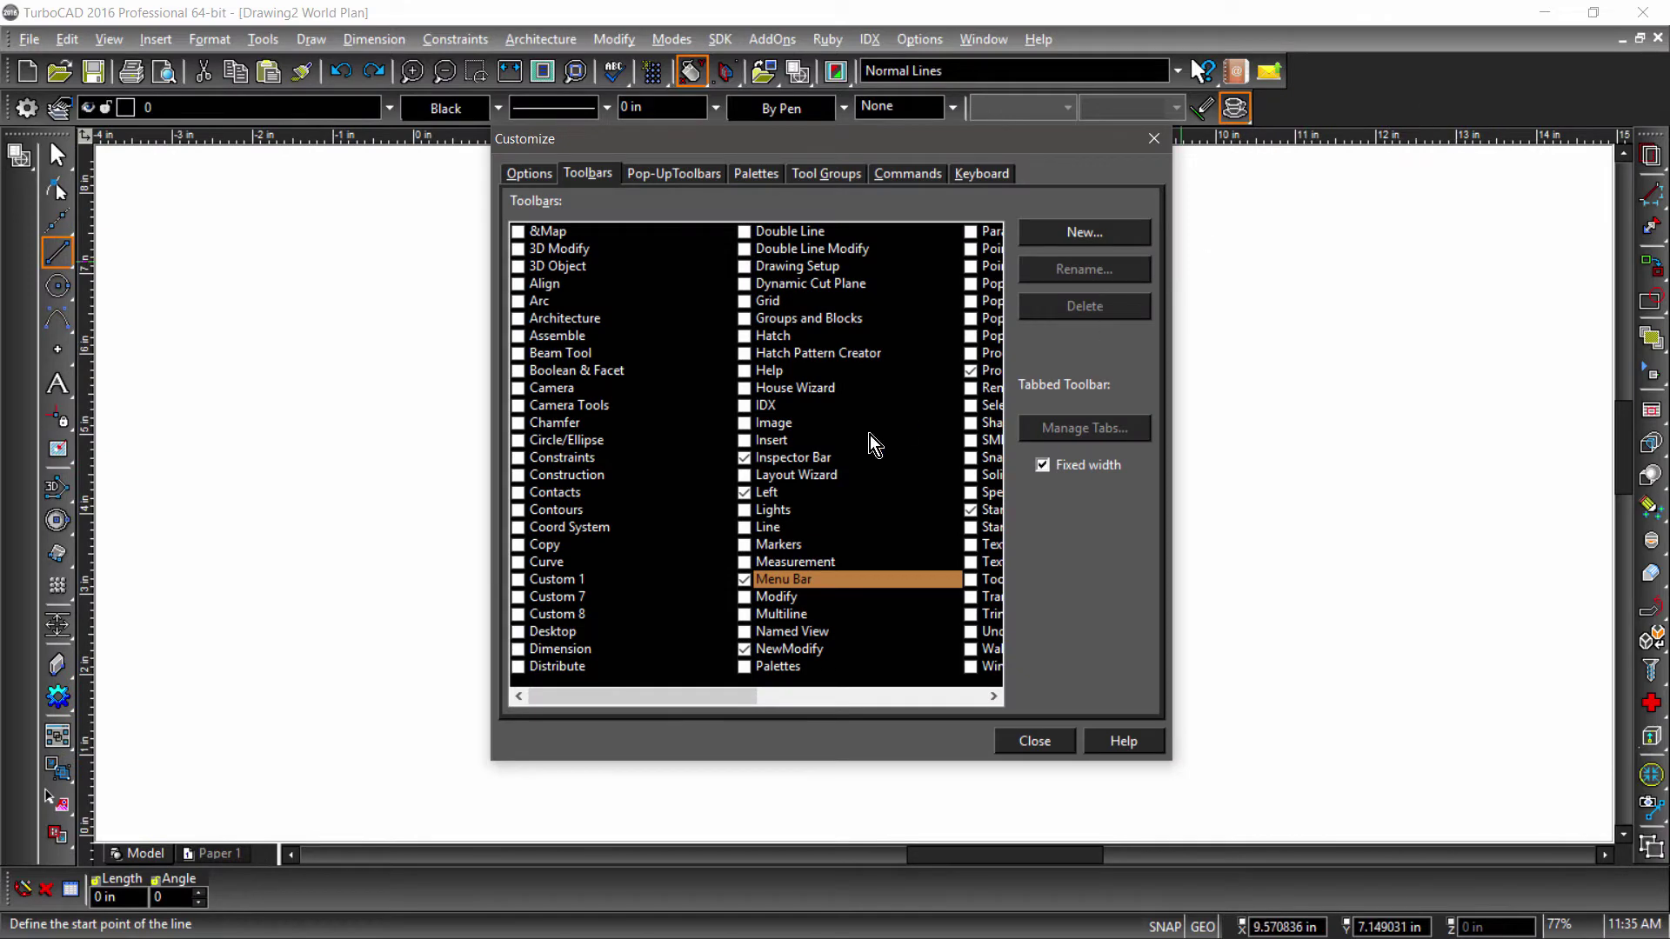
click(743, 598)
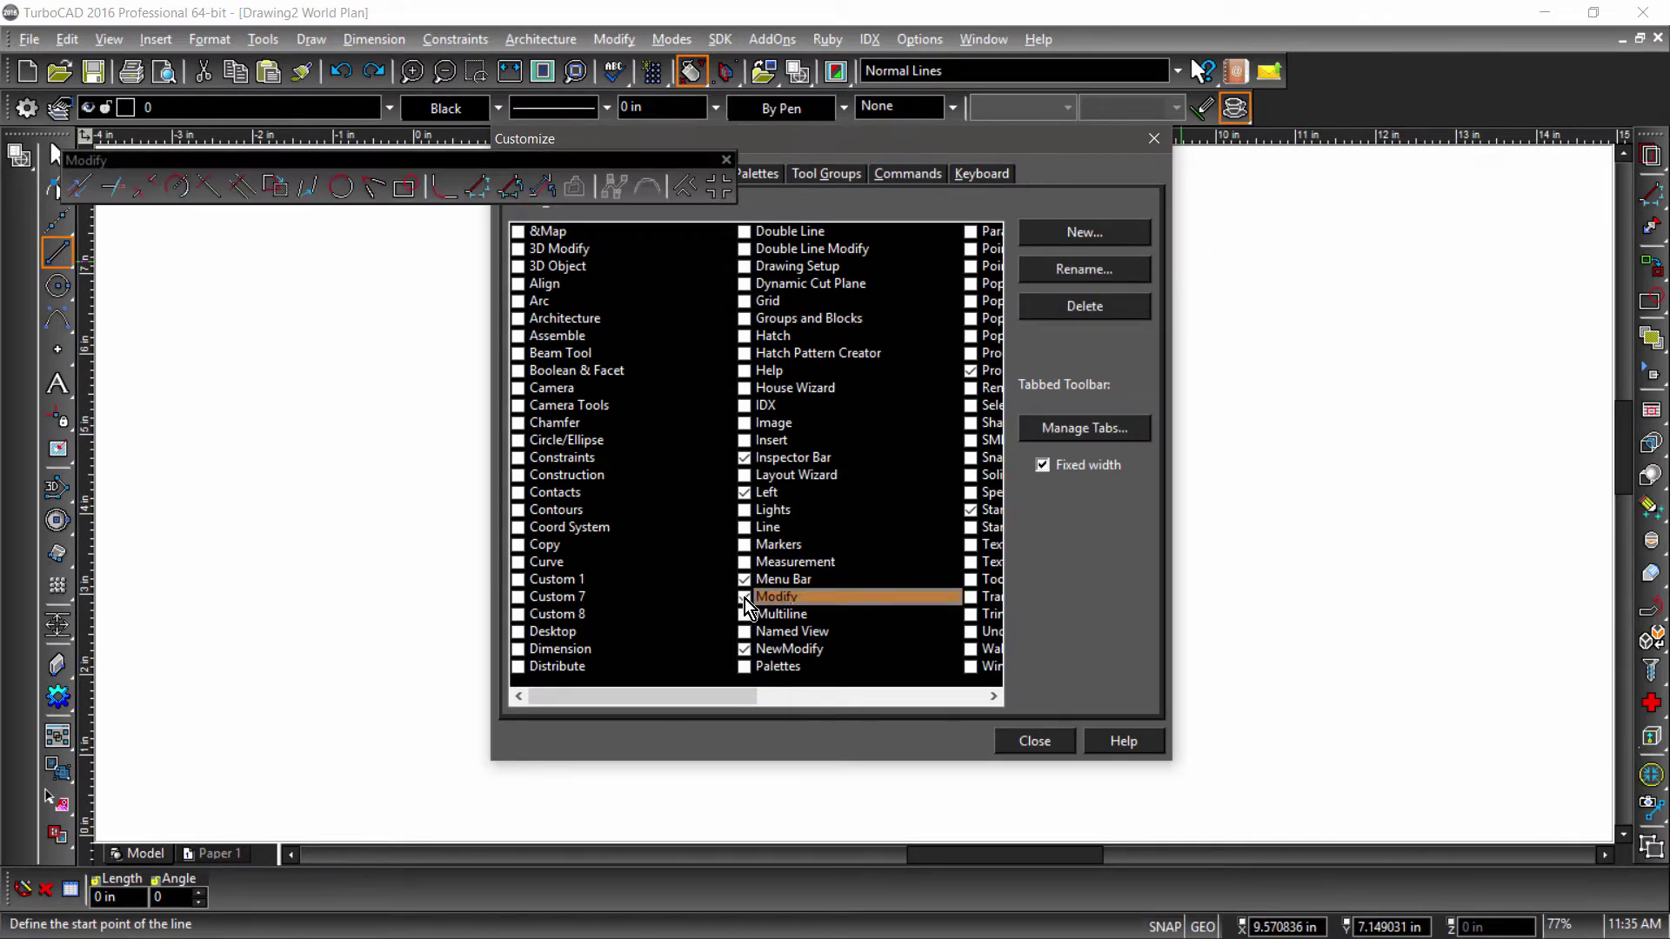
click(1046, 738)
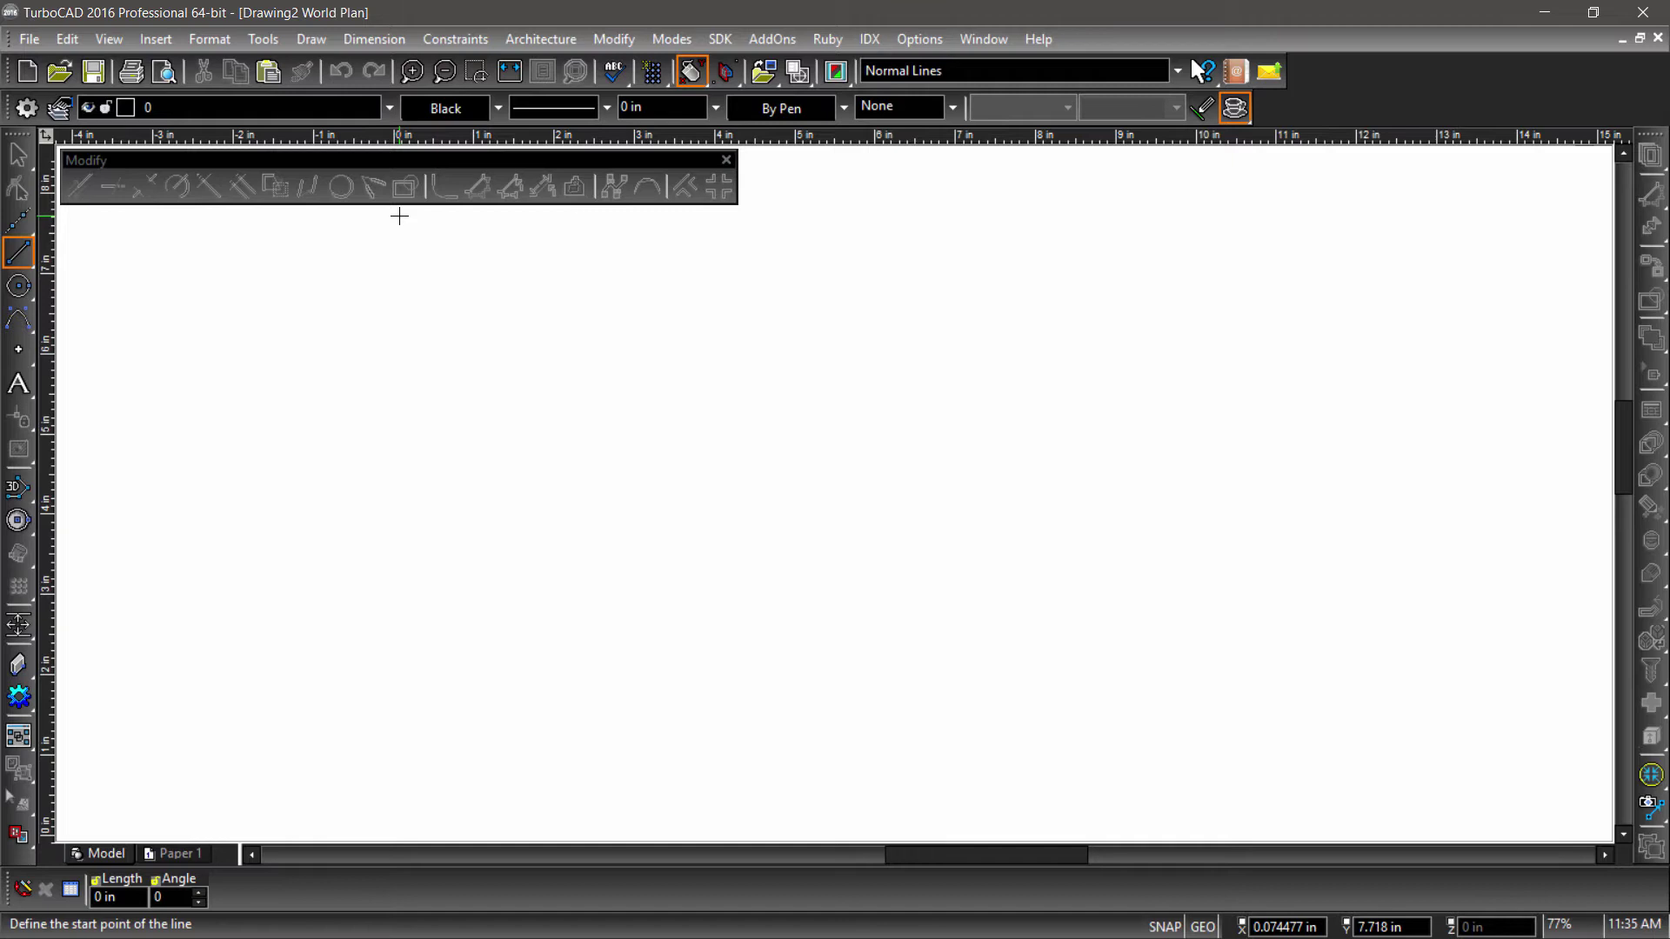
Open 2D_Modify-GSG.tcw and show its saved views in Design Director
click(59, 72)
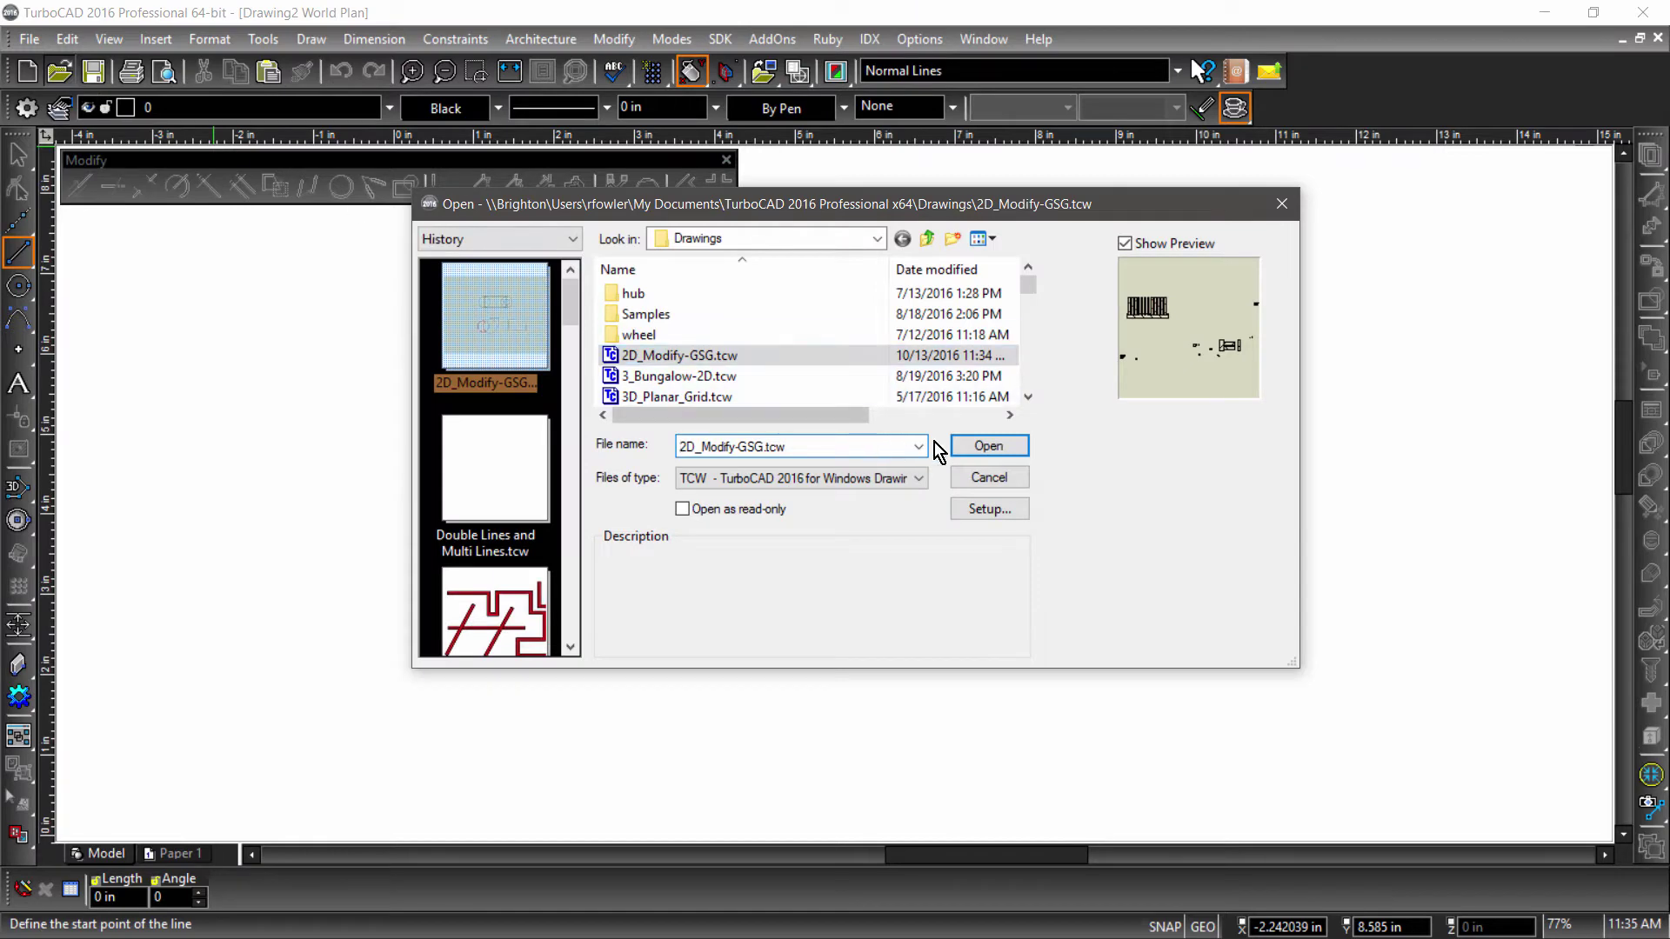
click(967, 444)
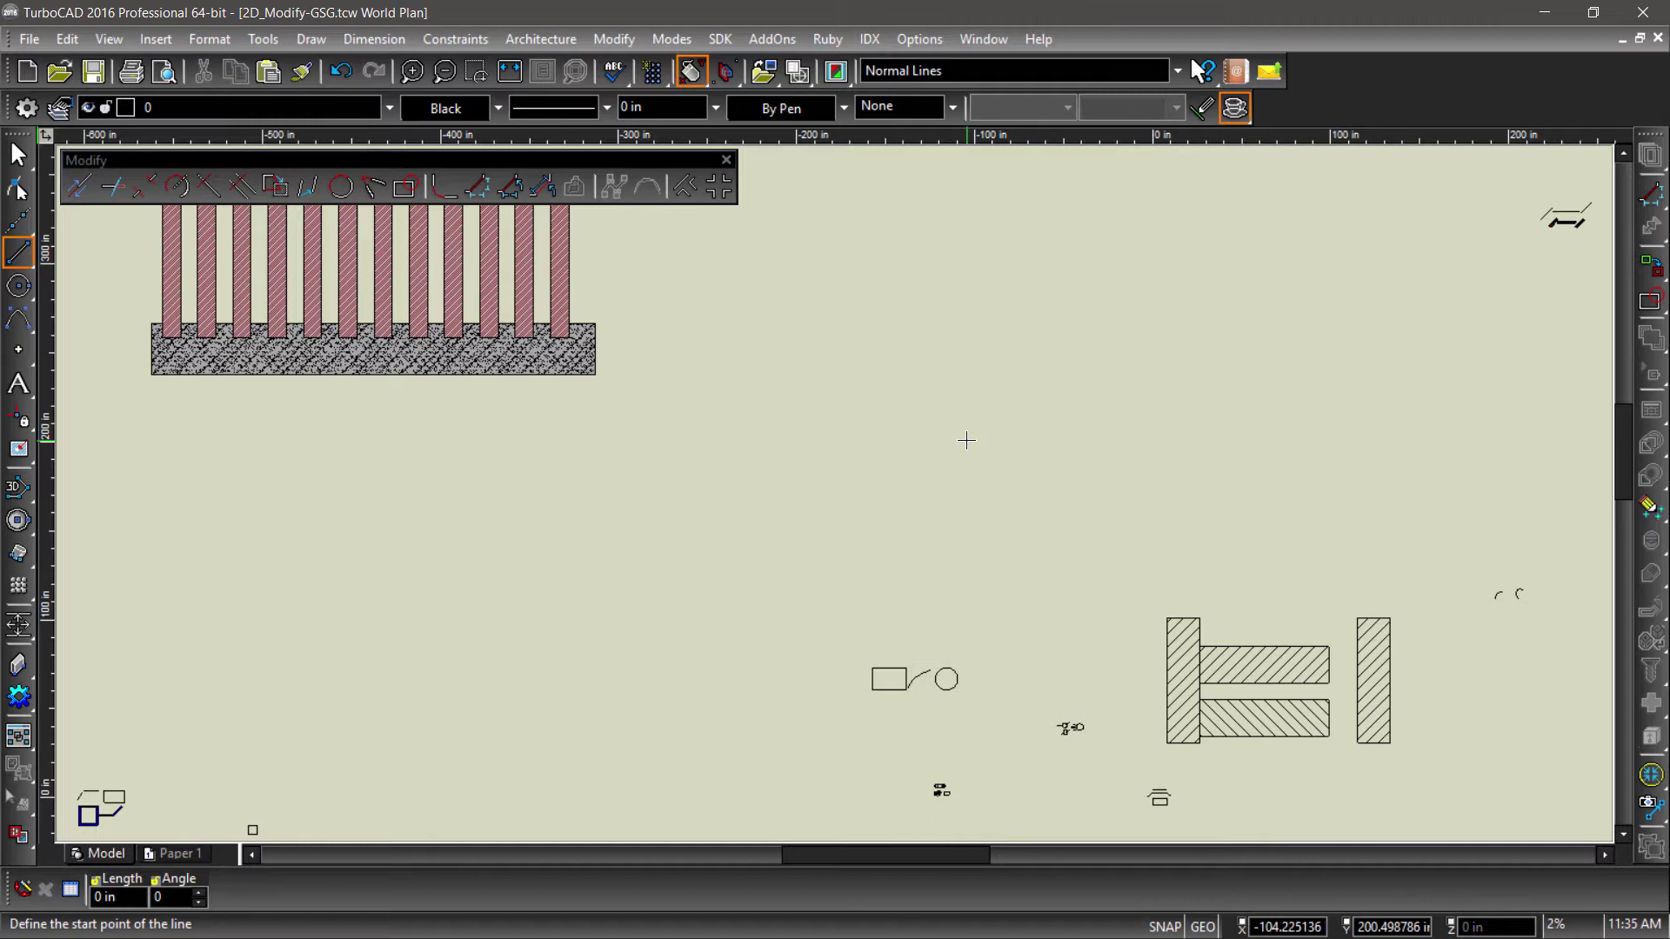
key(ctrl+shift+d)
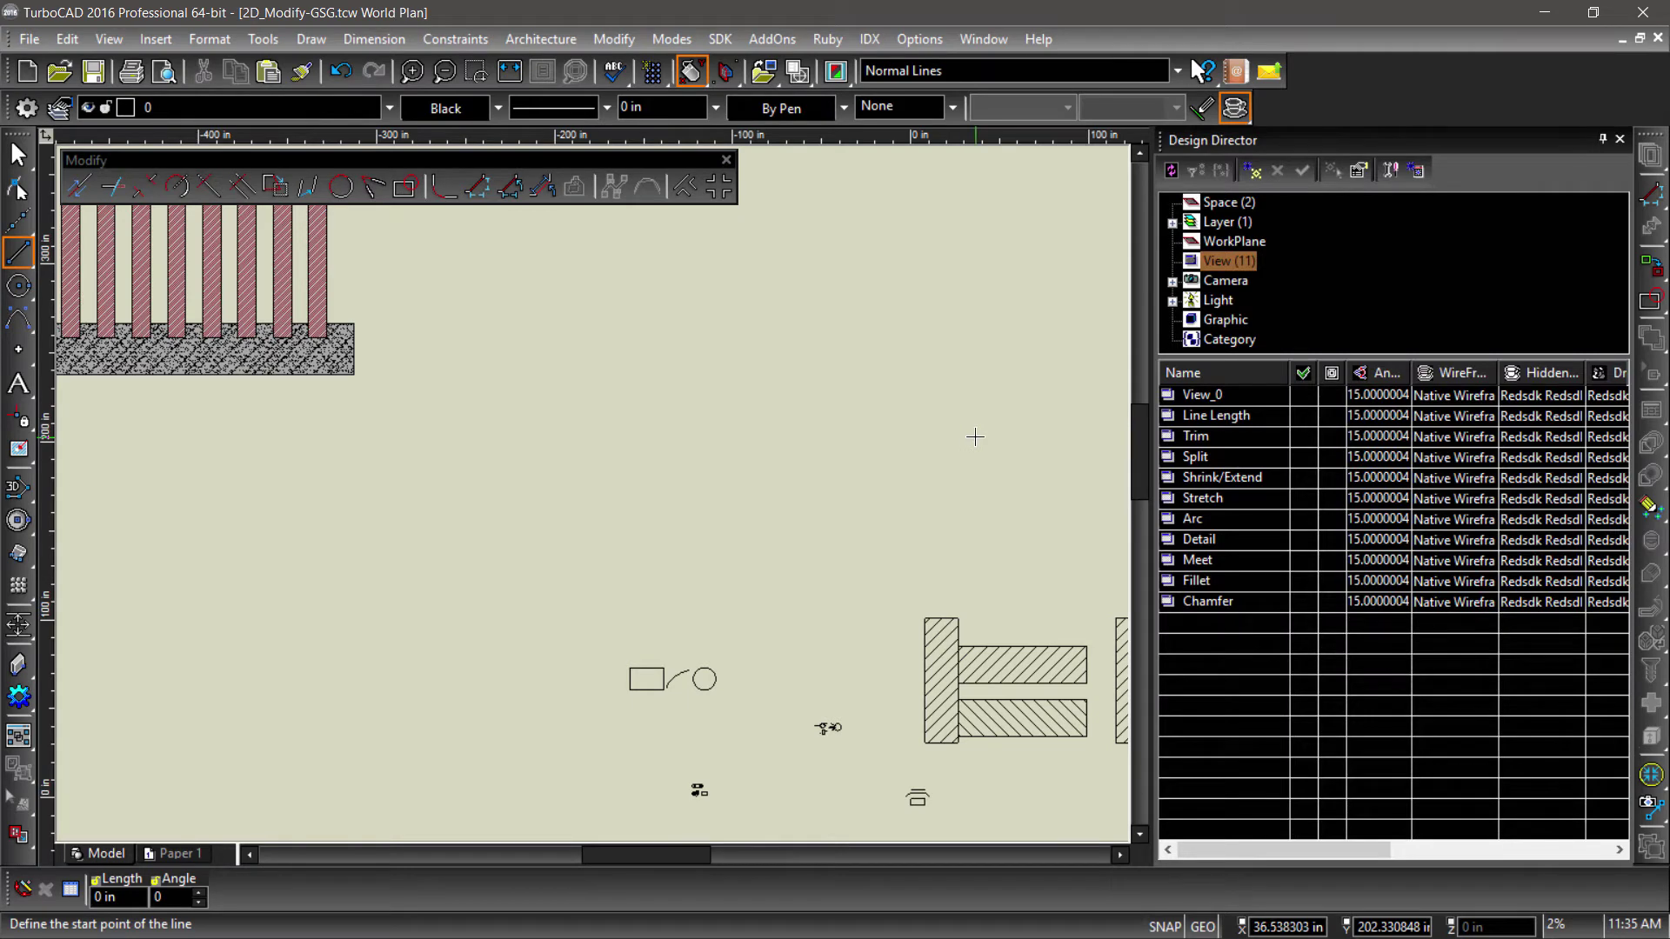
On the Line Length view, shorten the lone top line by 2 in (Delta L -2)
click(1298, 413)
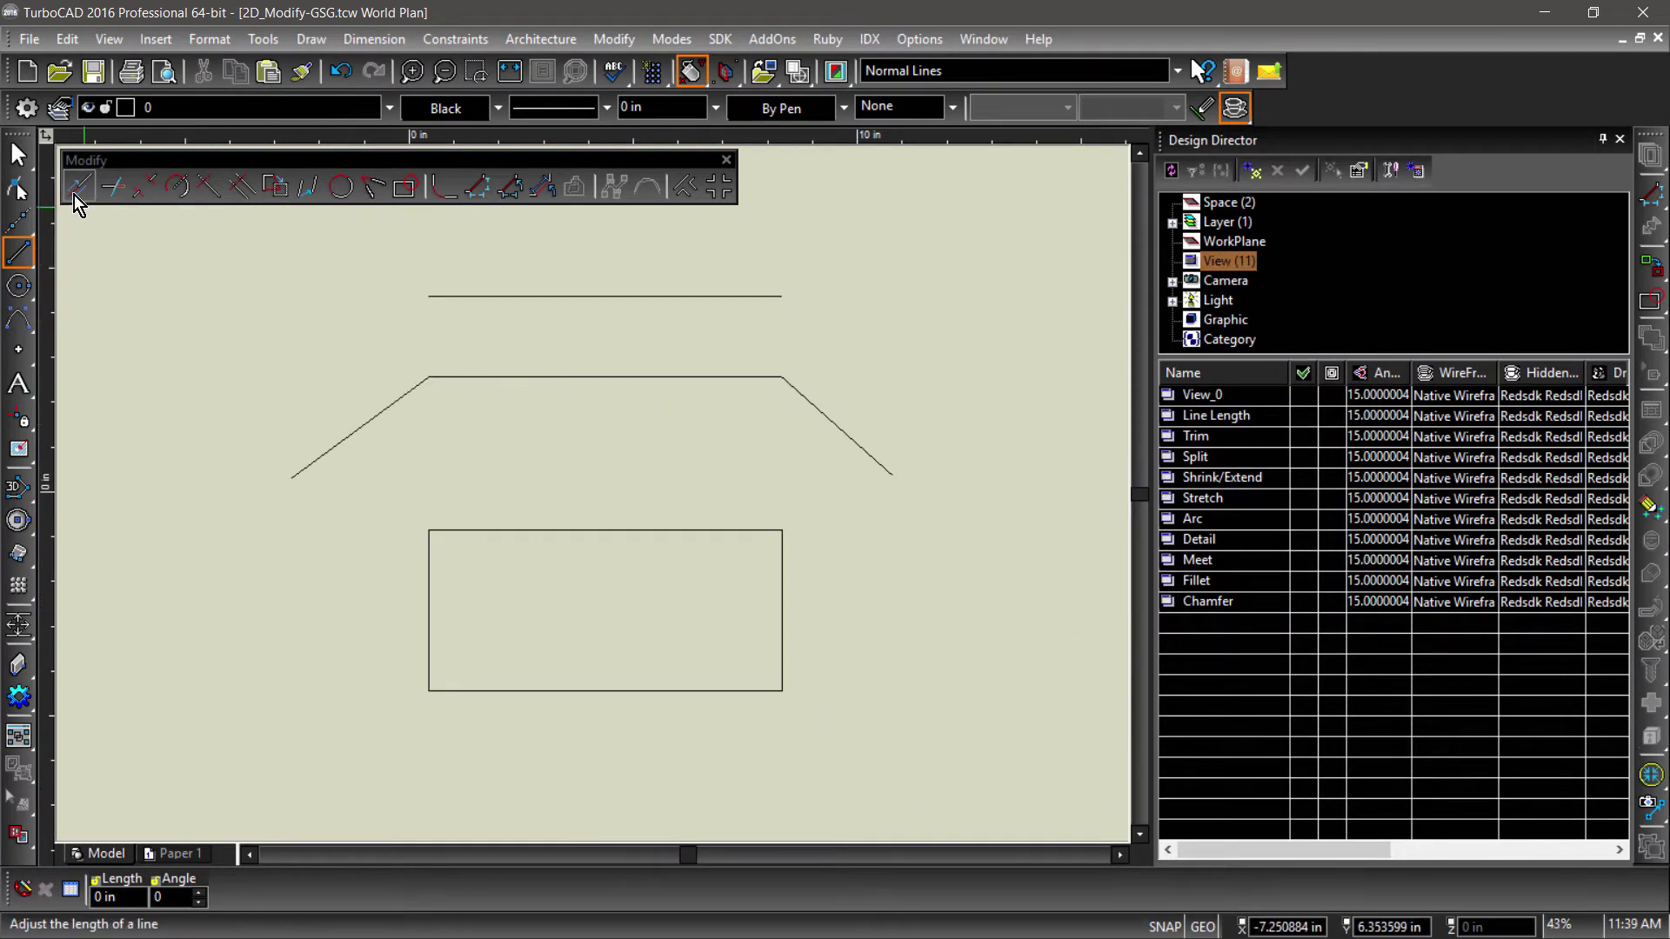
click(80, 187)
click(447, 298)
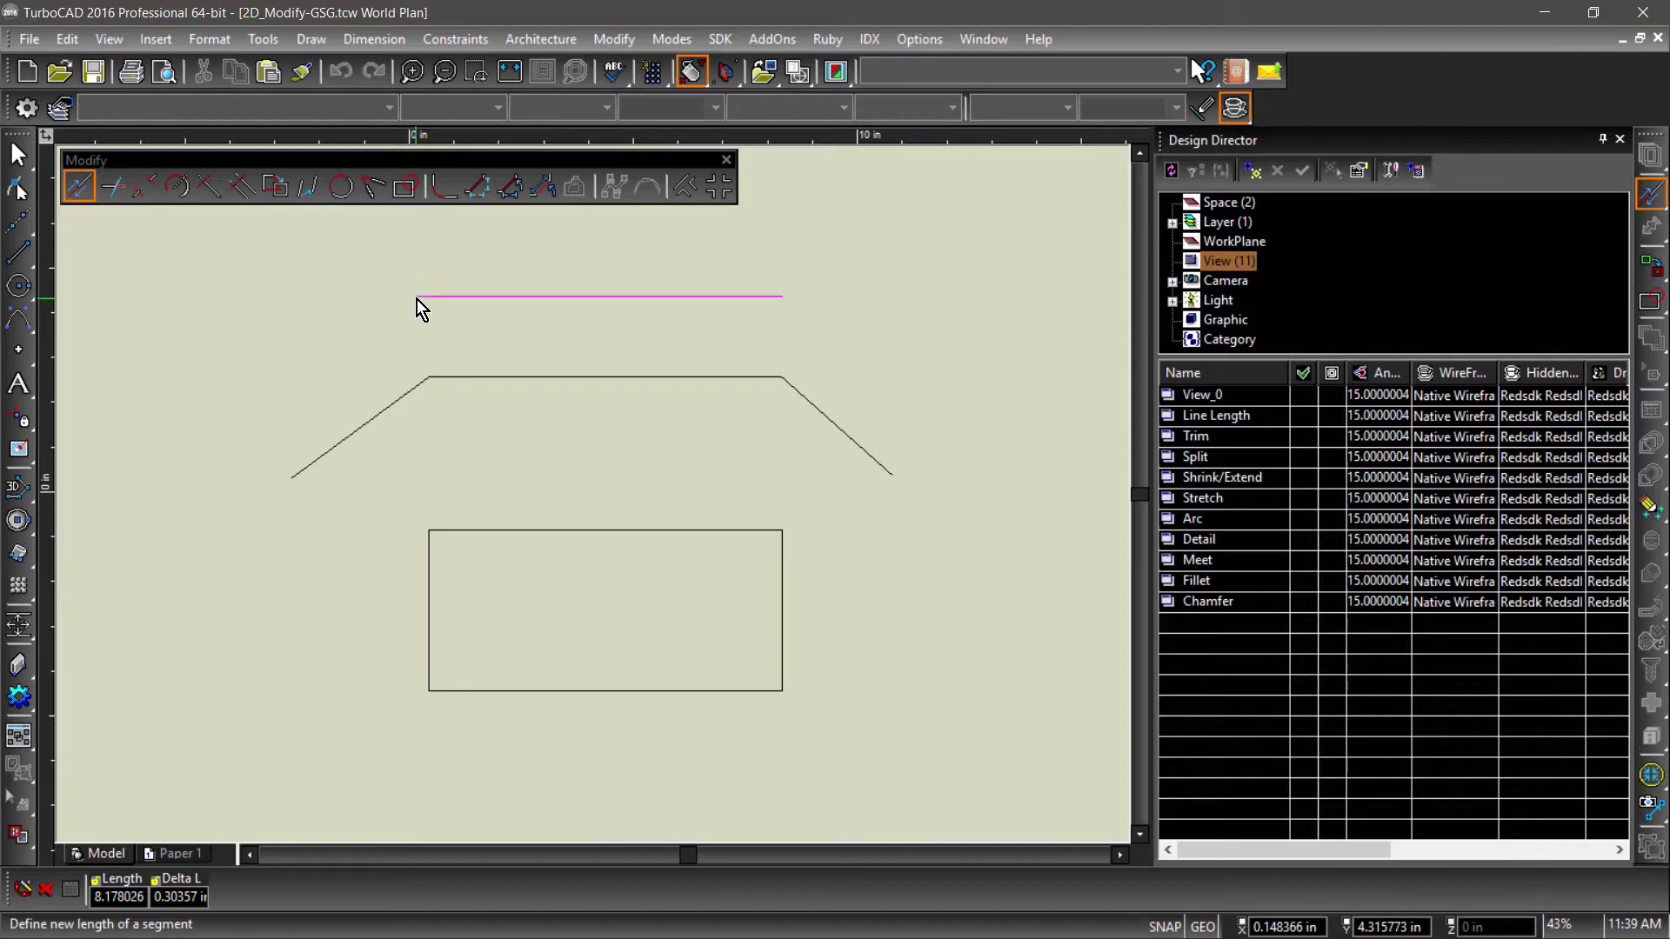
click(430, 303)
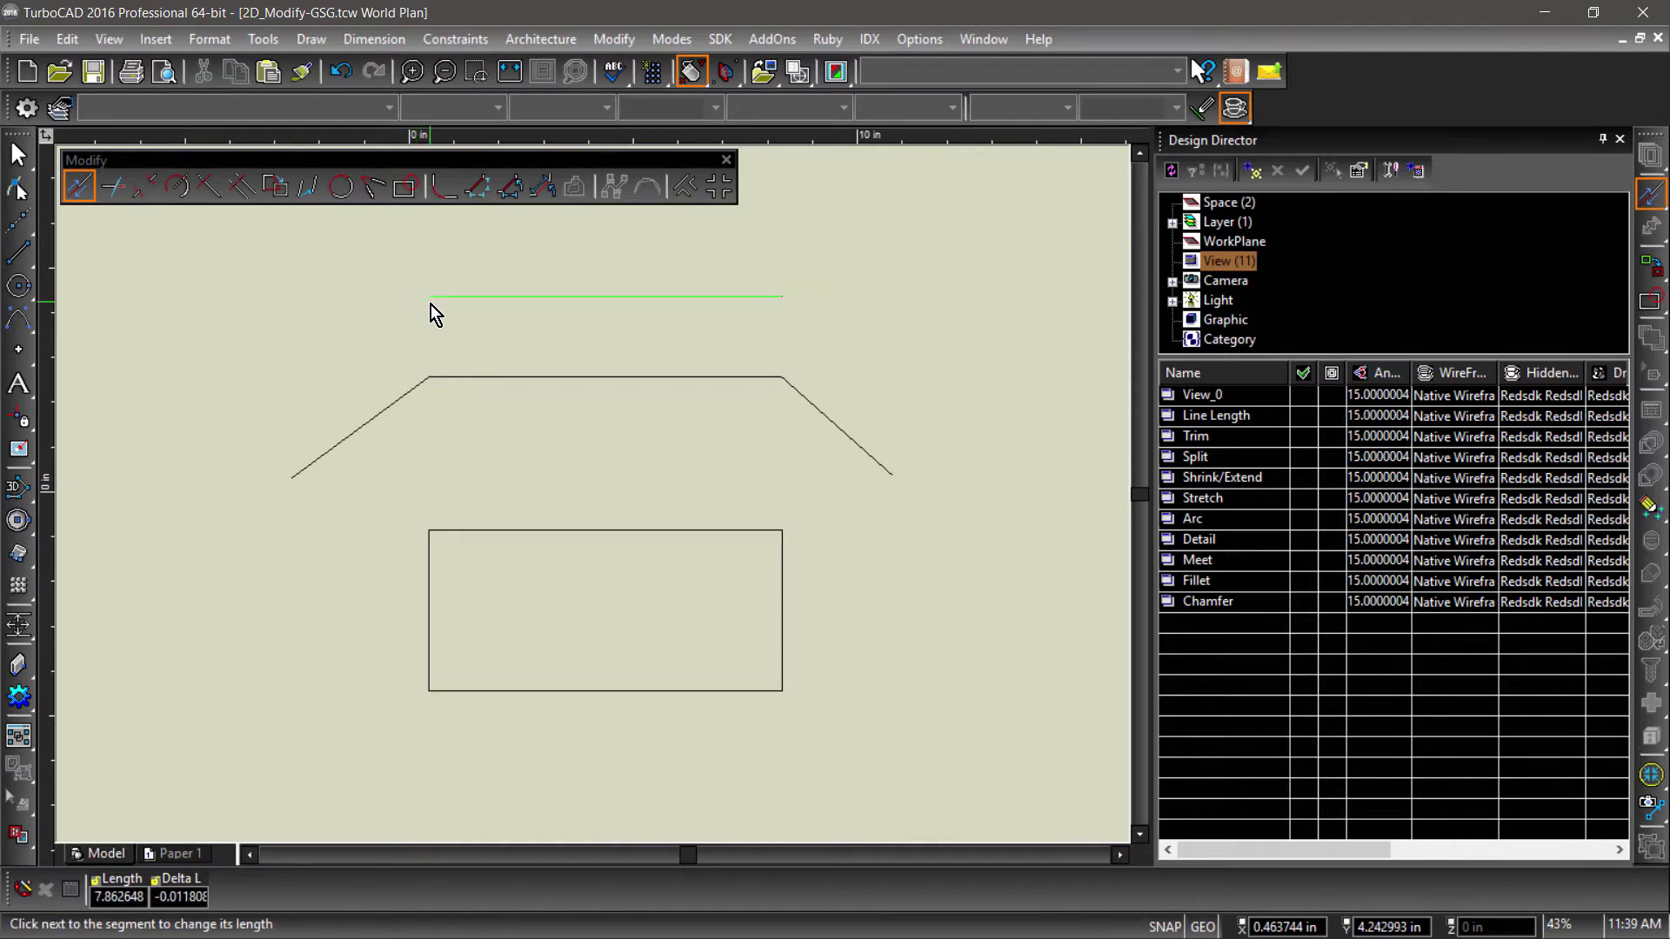
click(780, 299)
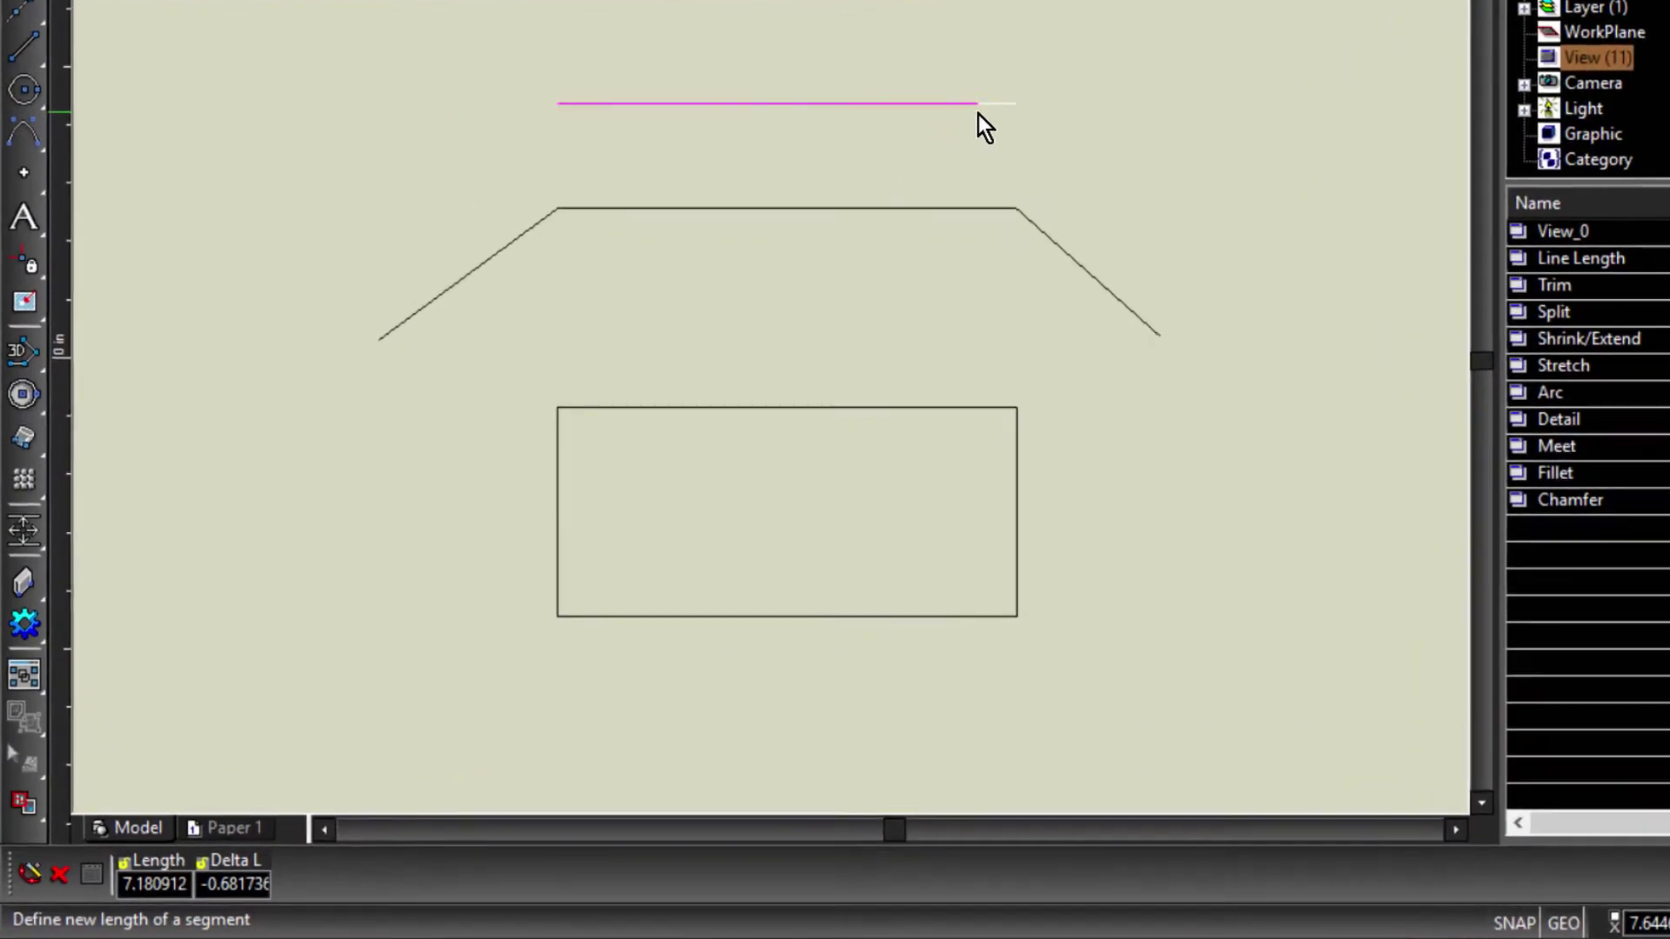
key(Tab)
key(Tab)
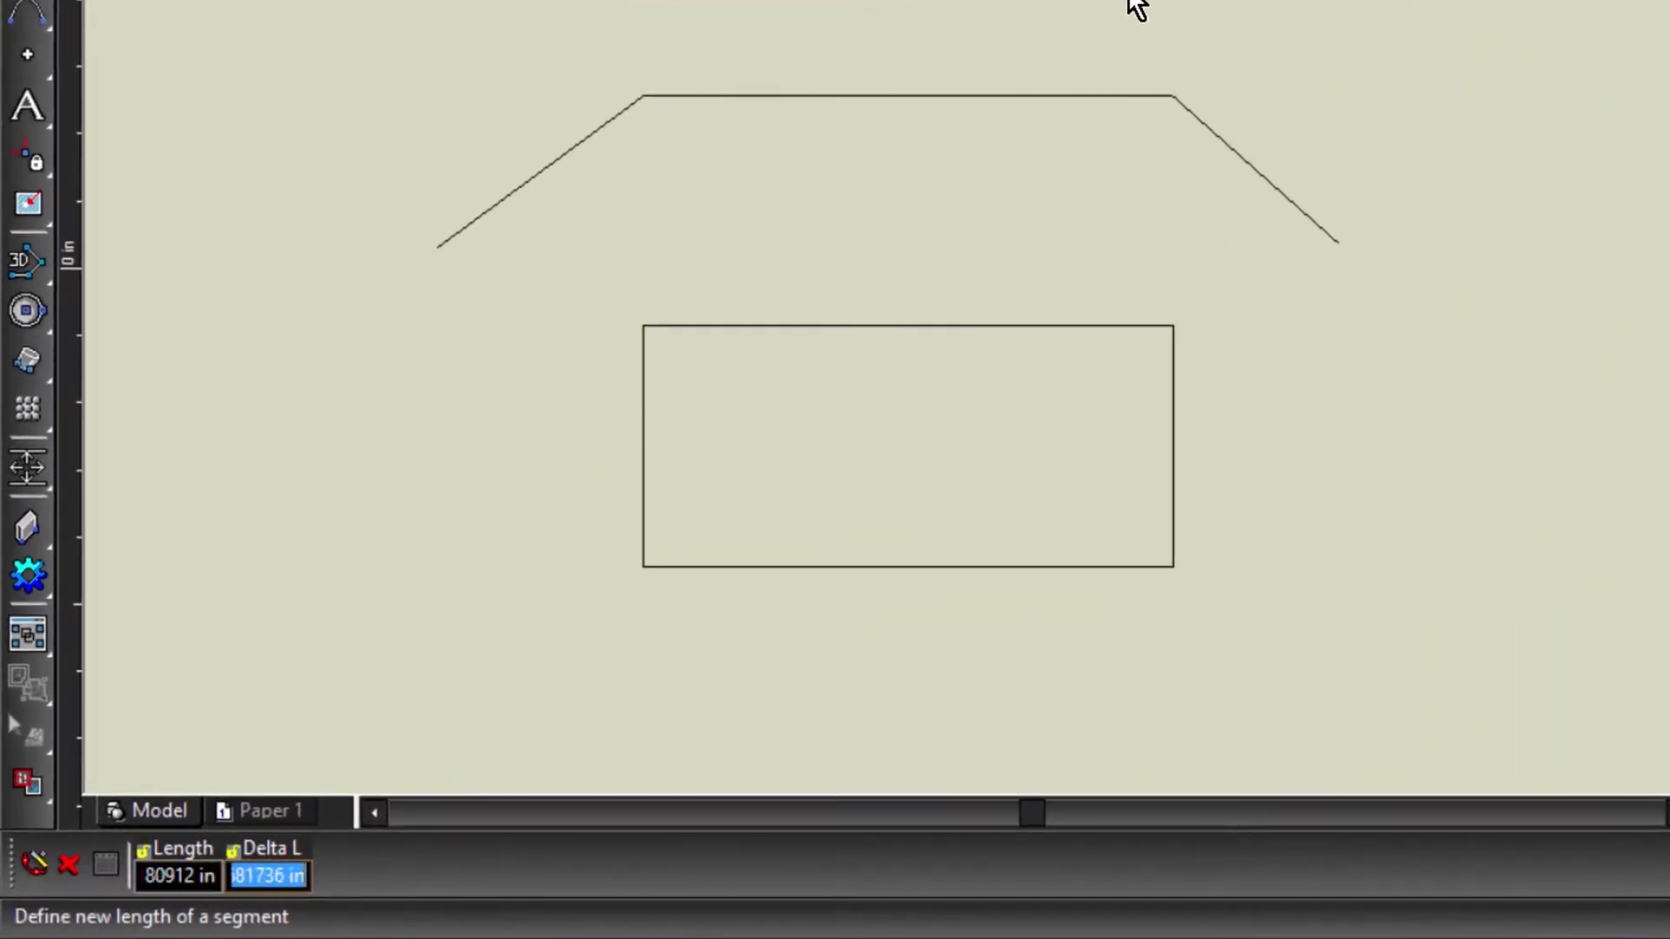
text(-1)
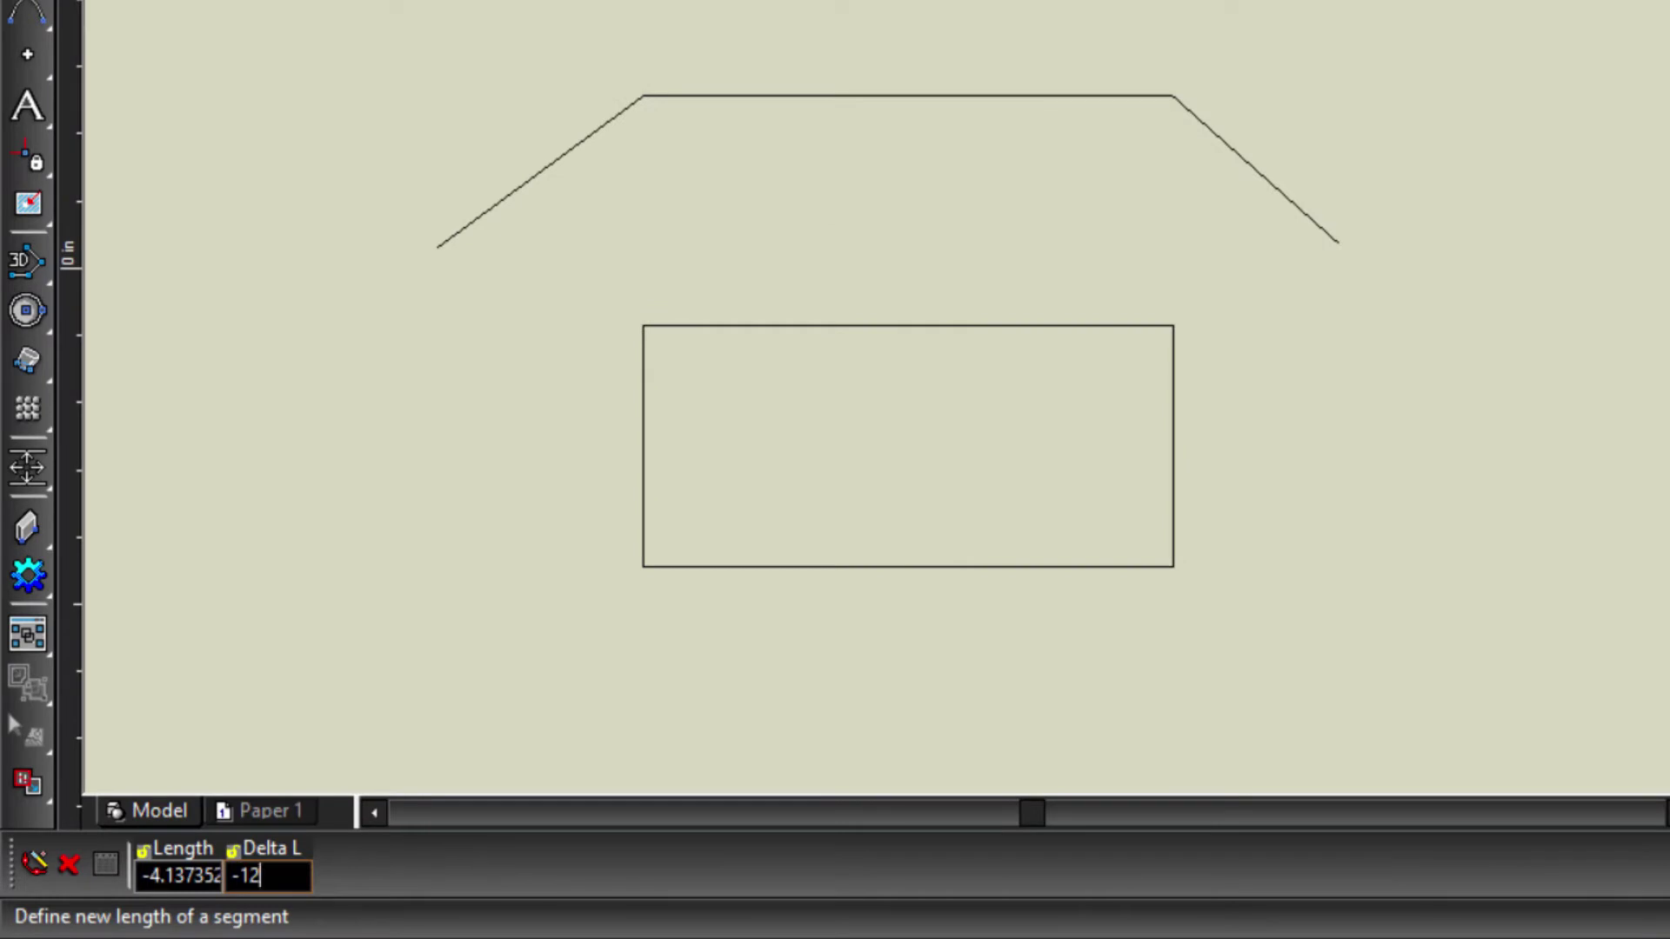
key(BackSpace)
text(2)
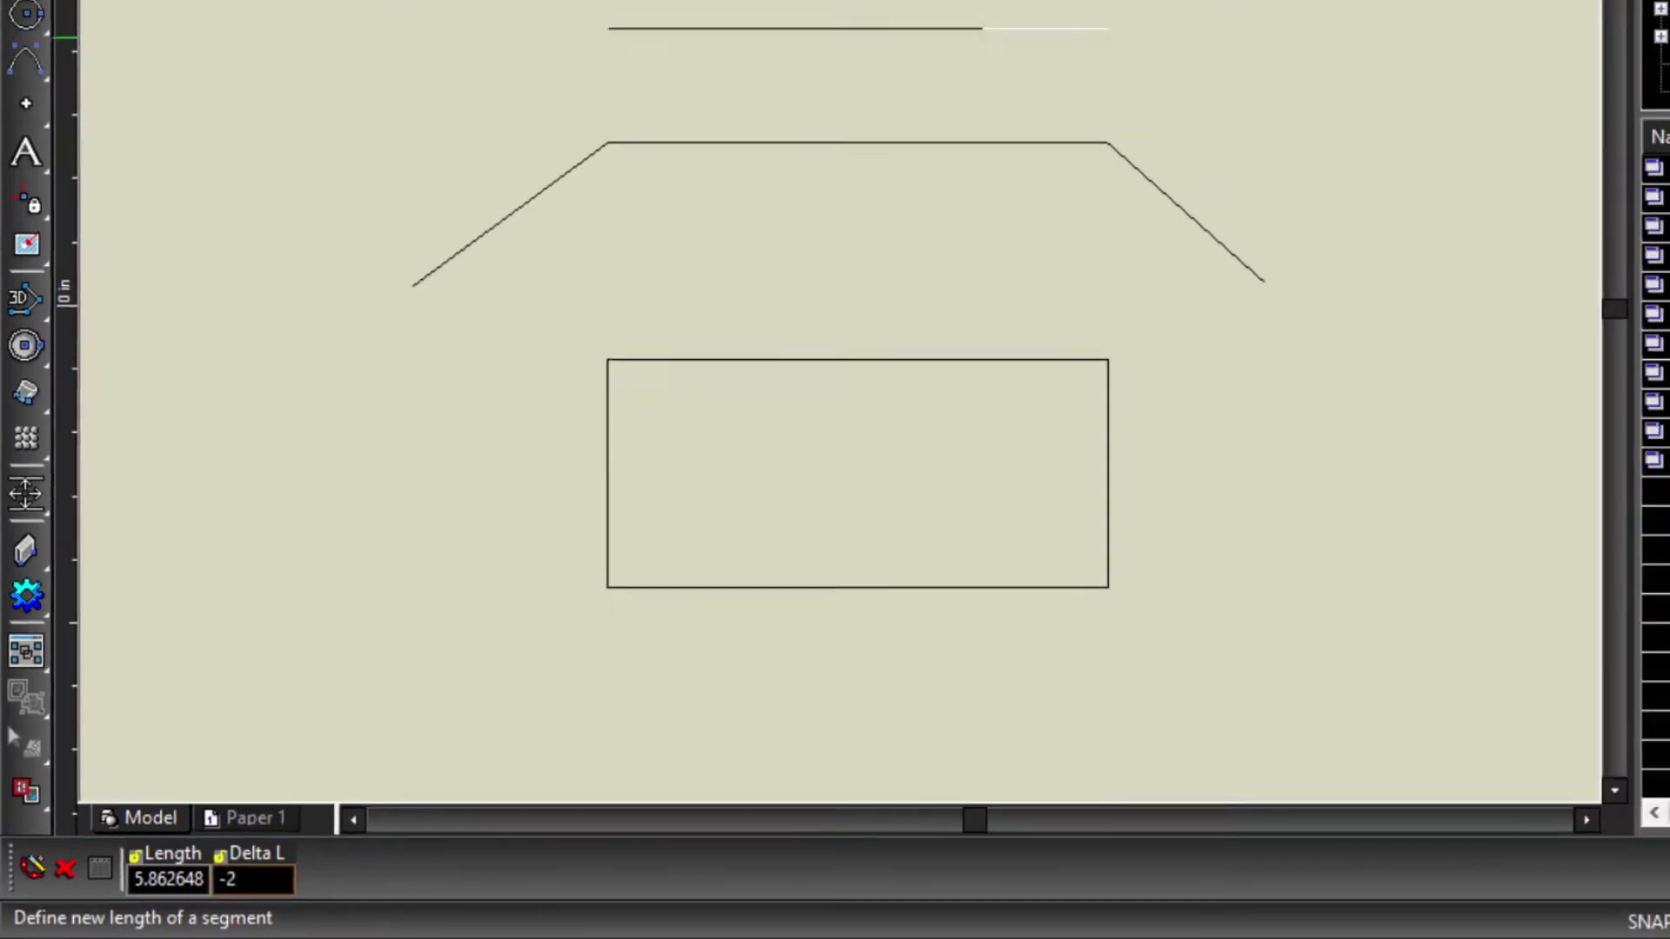
key(Return)
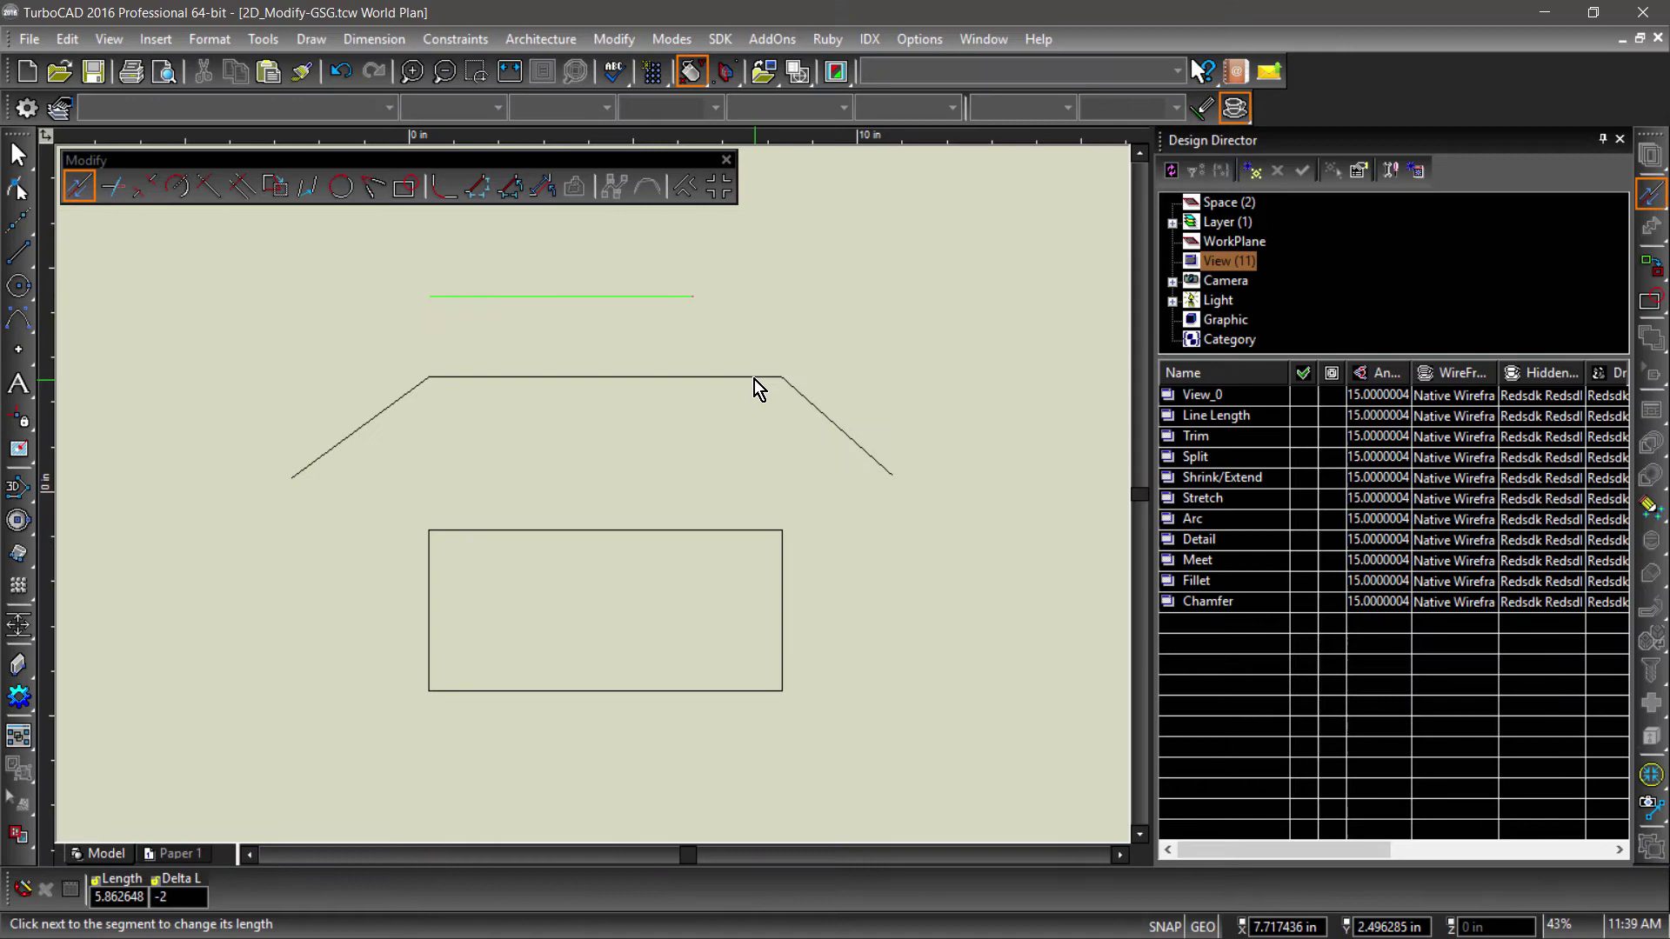
Shorten the trapezoid's top edge and the rectangle's top and left edges
click(754, 374)
click(685, 384)
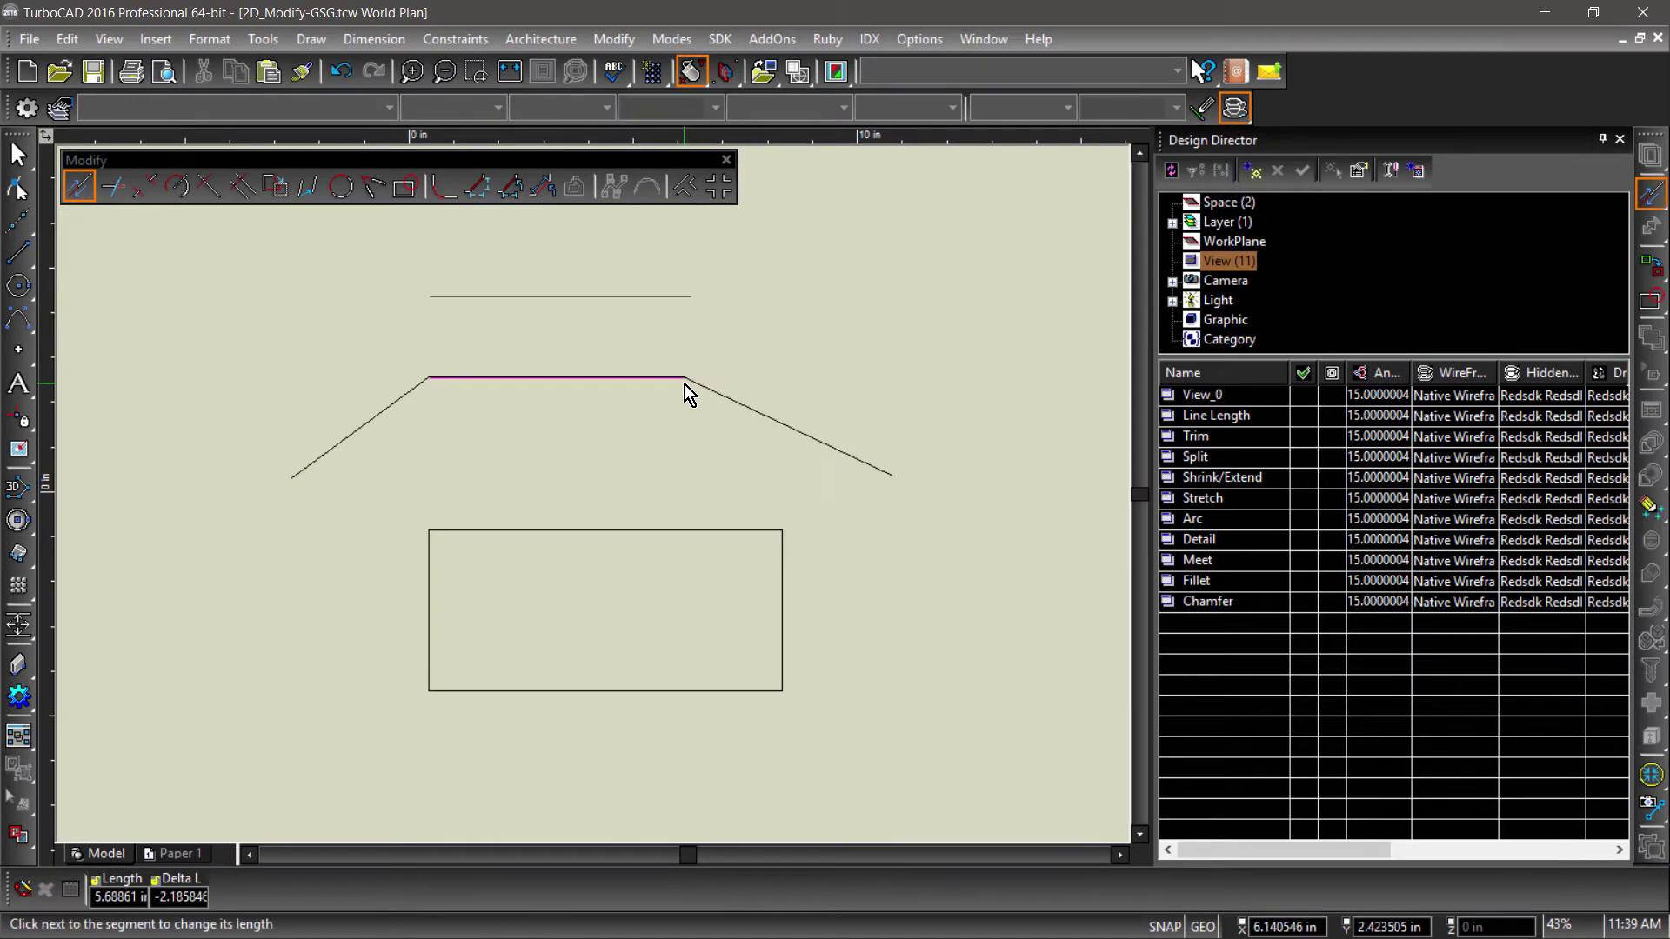
click(738, 533)
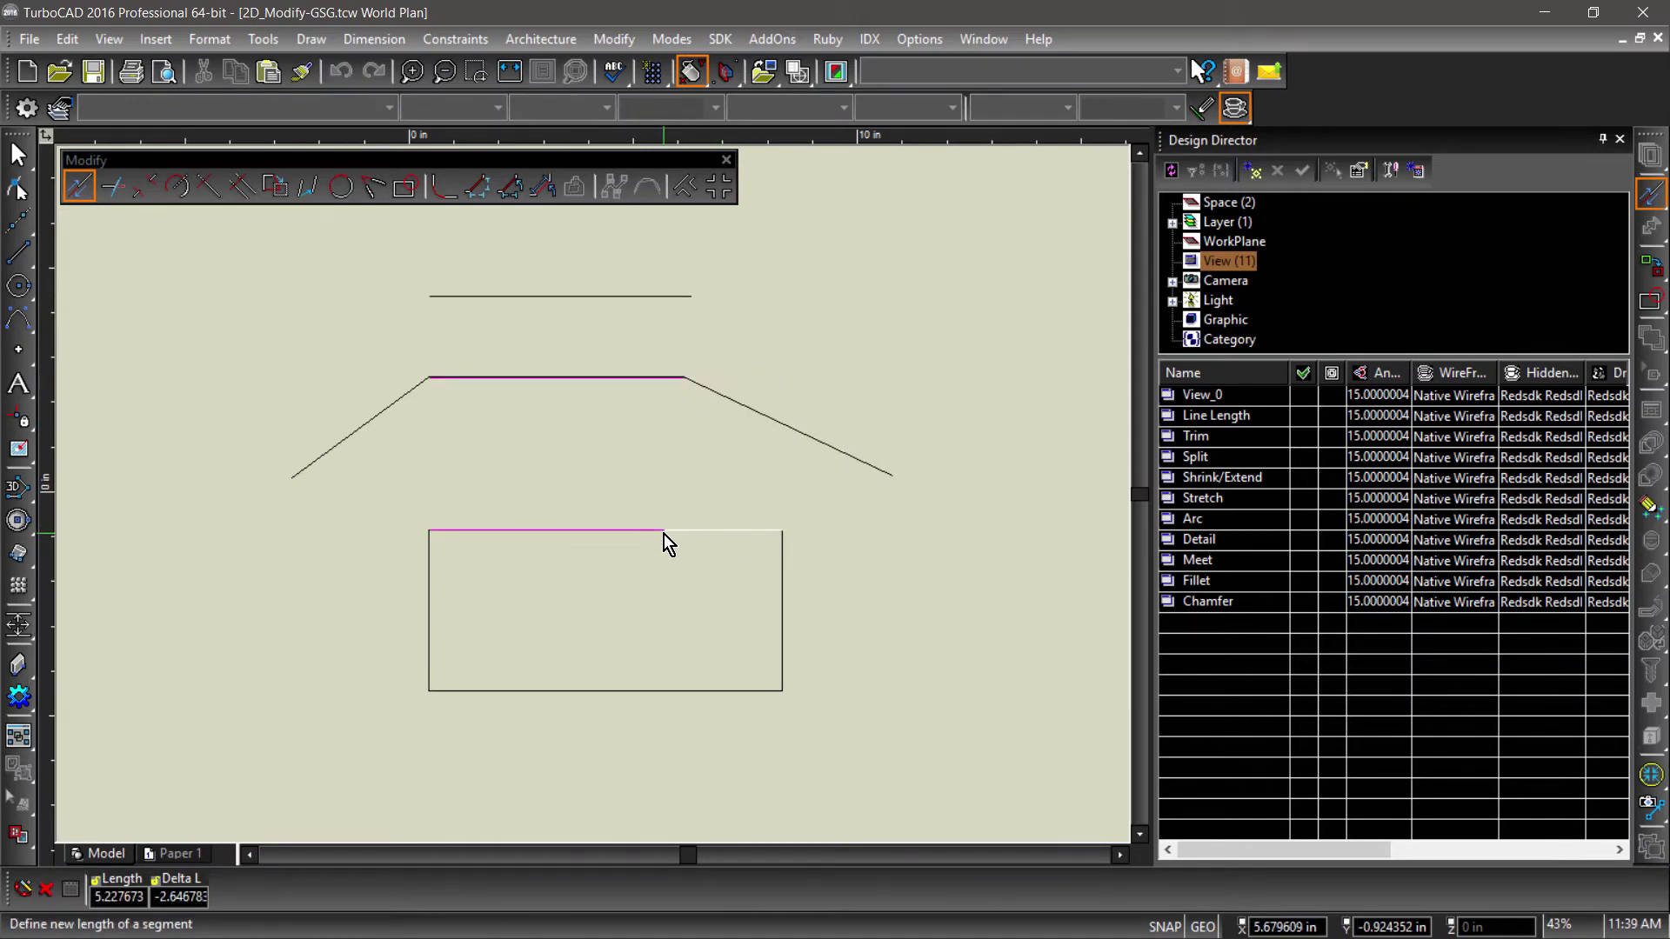
click(664, 532)
click(426, 663)
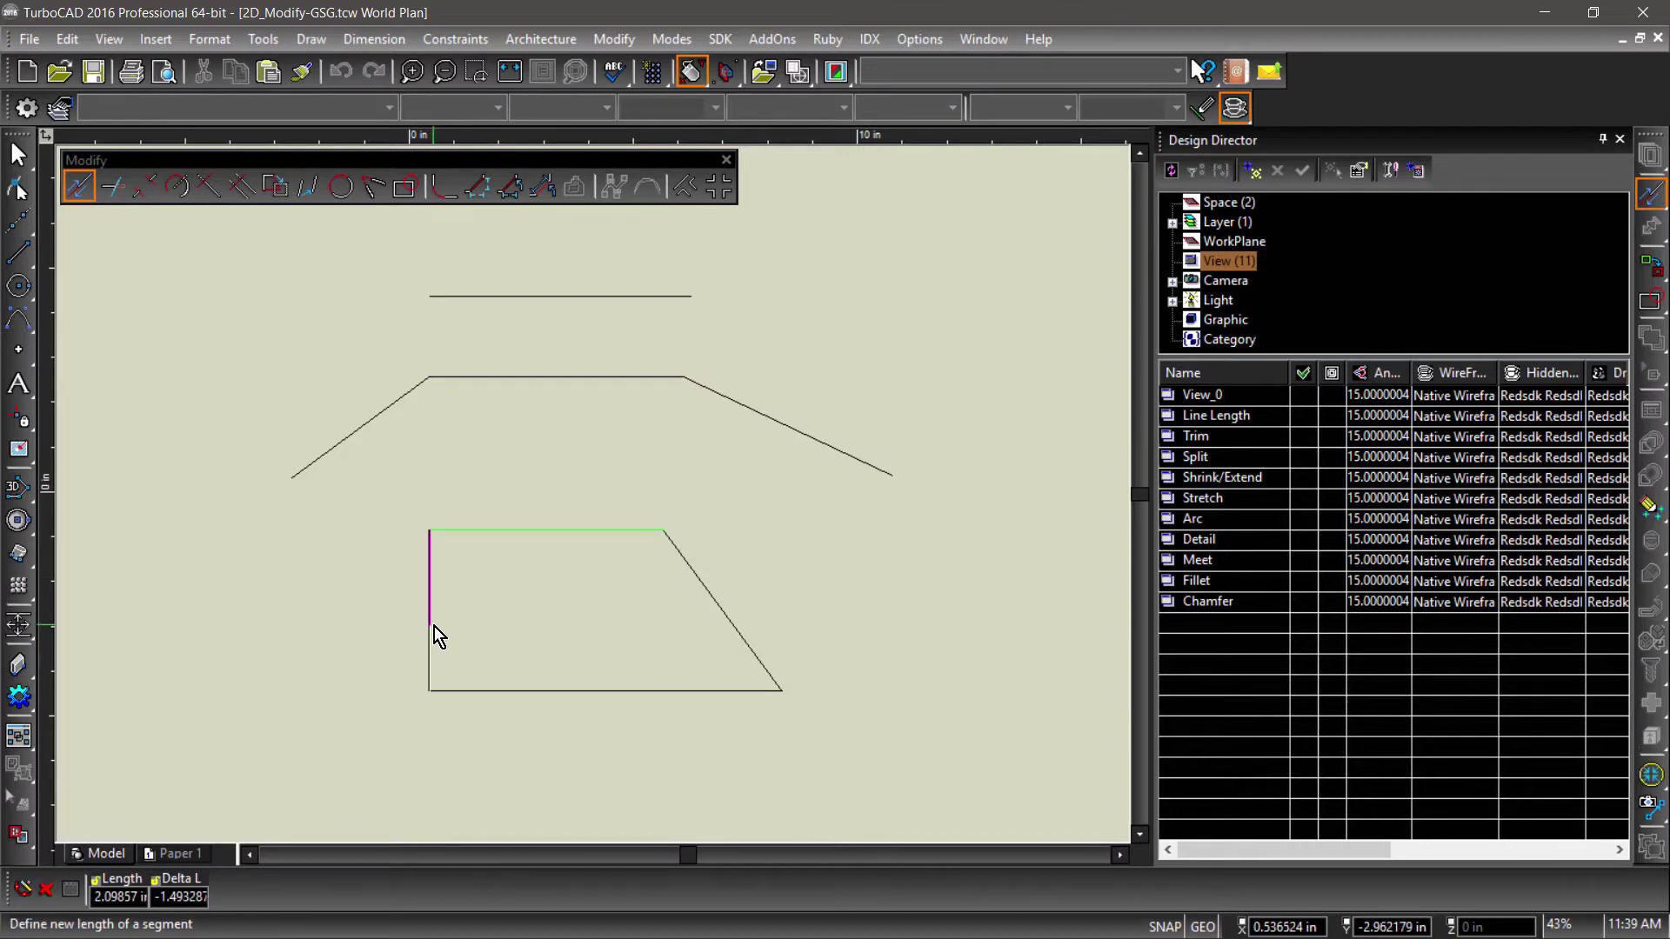
click(434, 624)
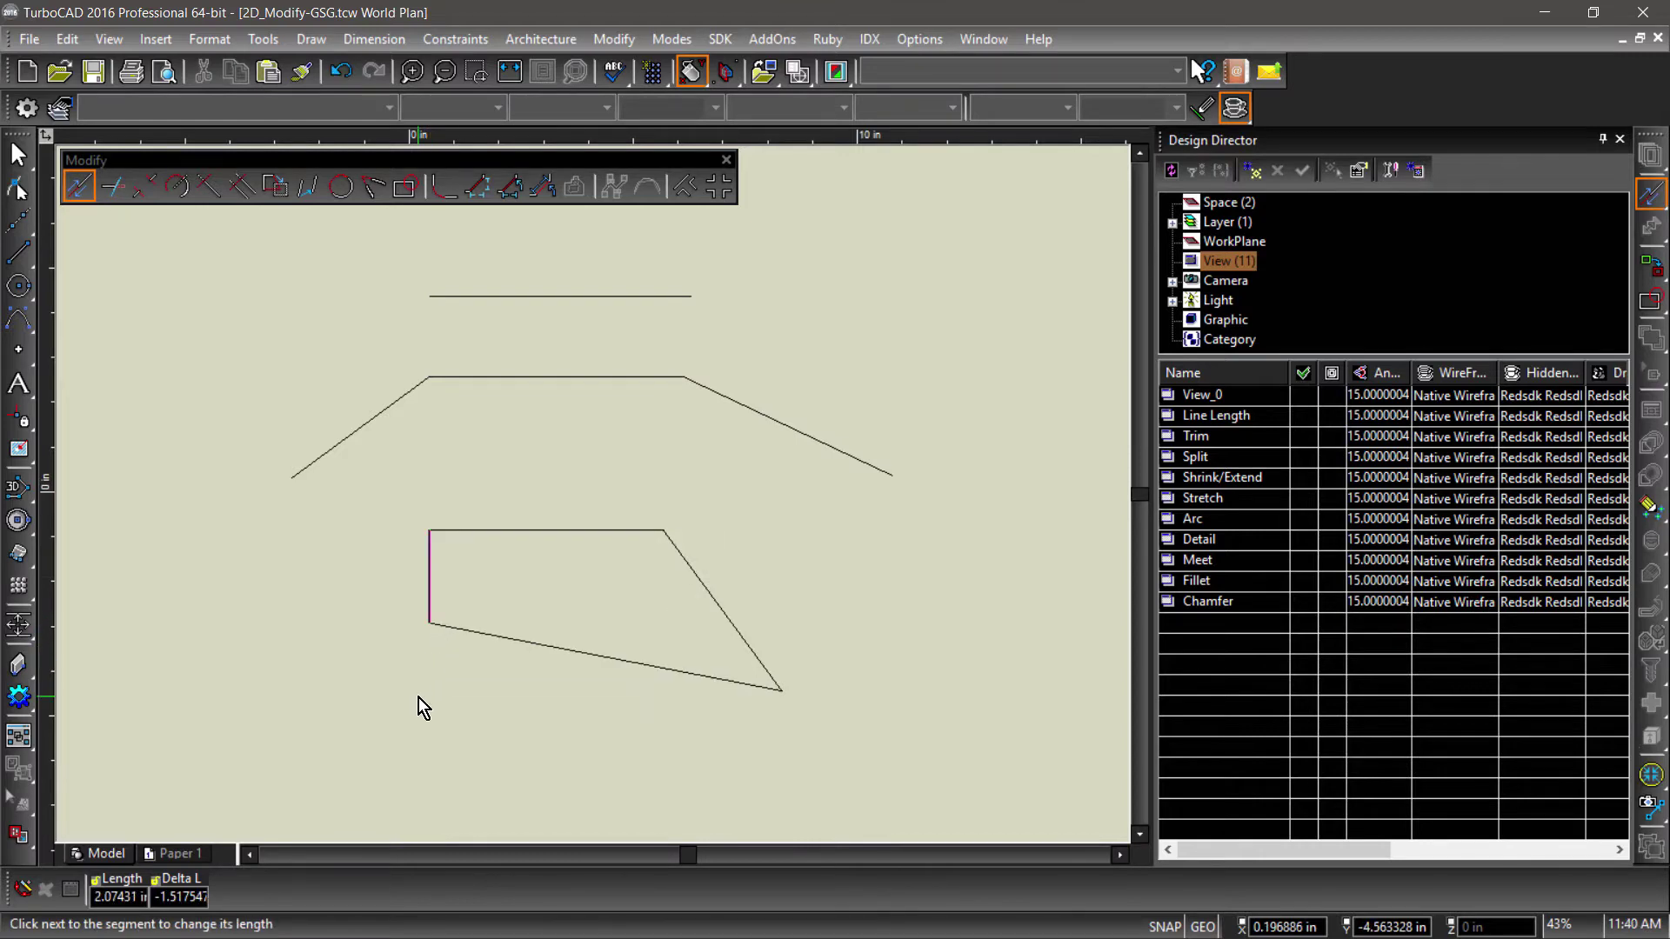
On the Trim view, trim the line and inner arc inside the left circle into a slot end
click(1304, 437)
click(154, 194)
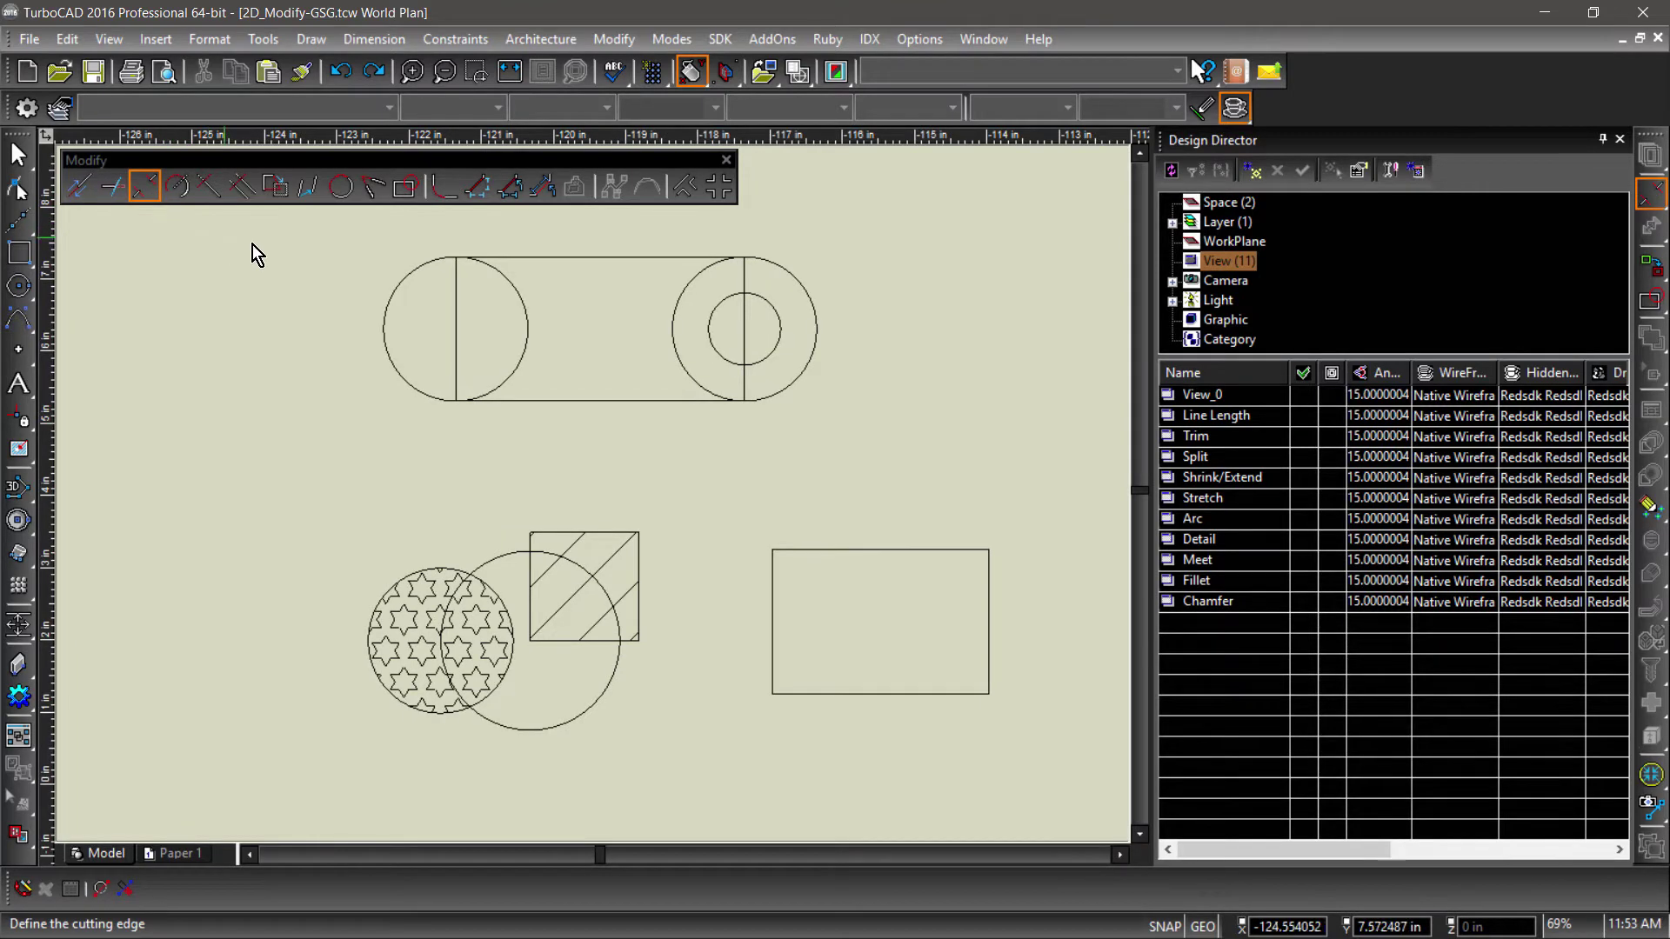
click(407, 280)
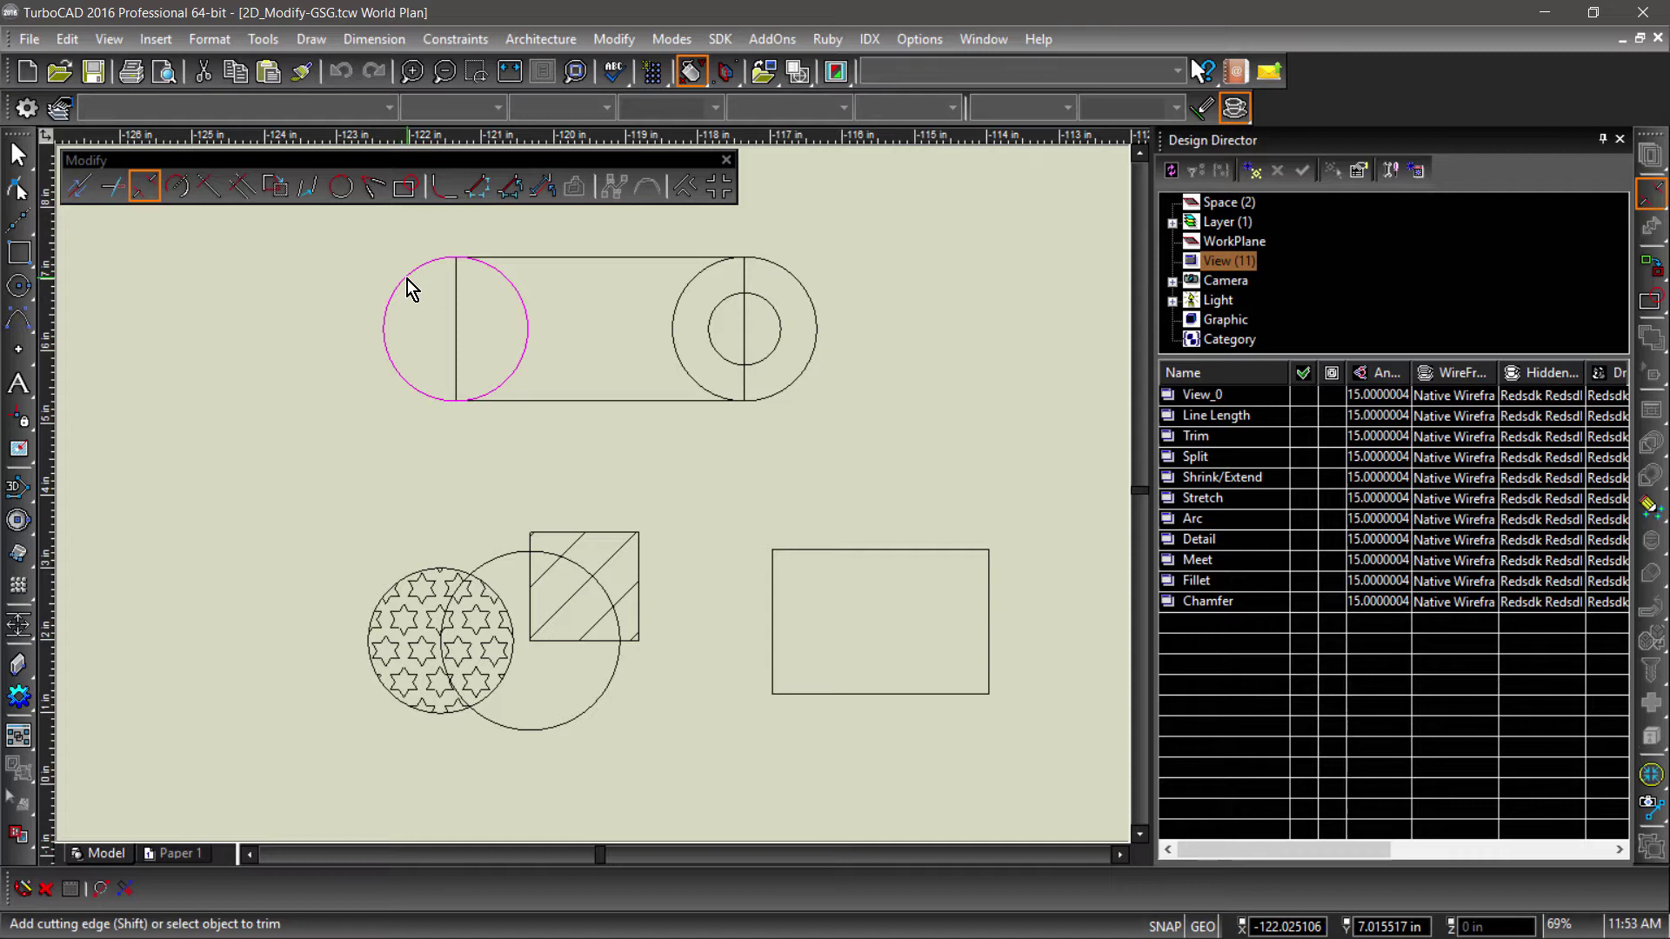
click(456, 315)
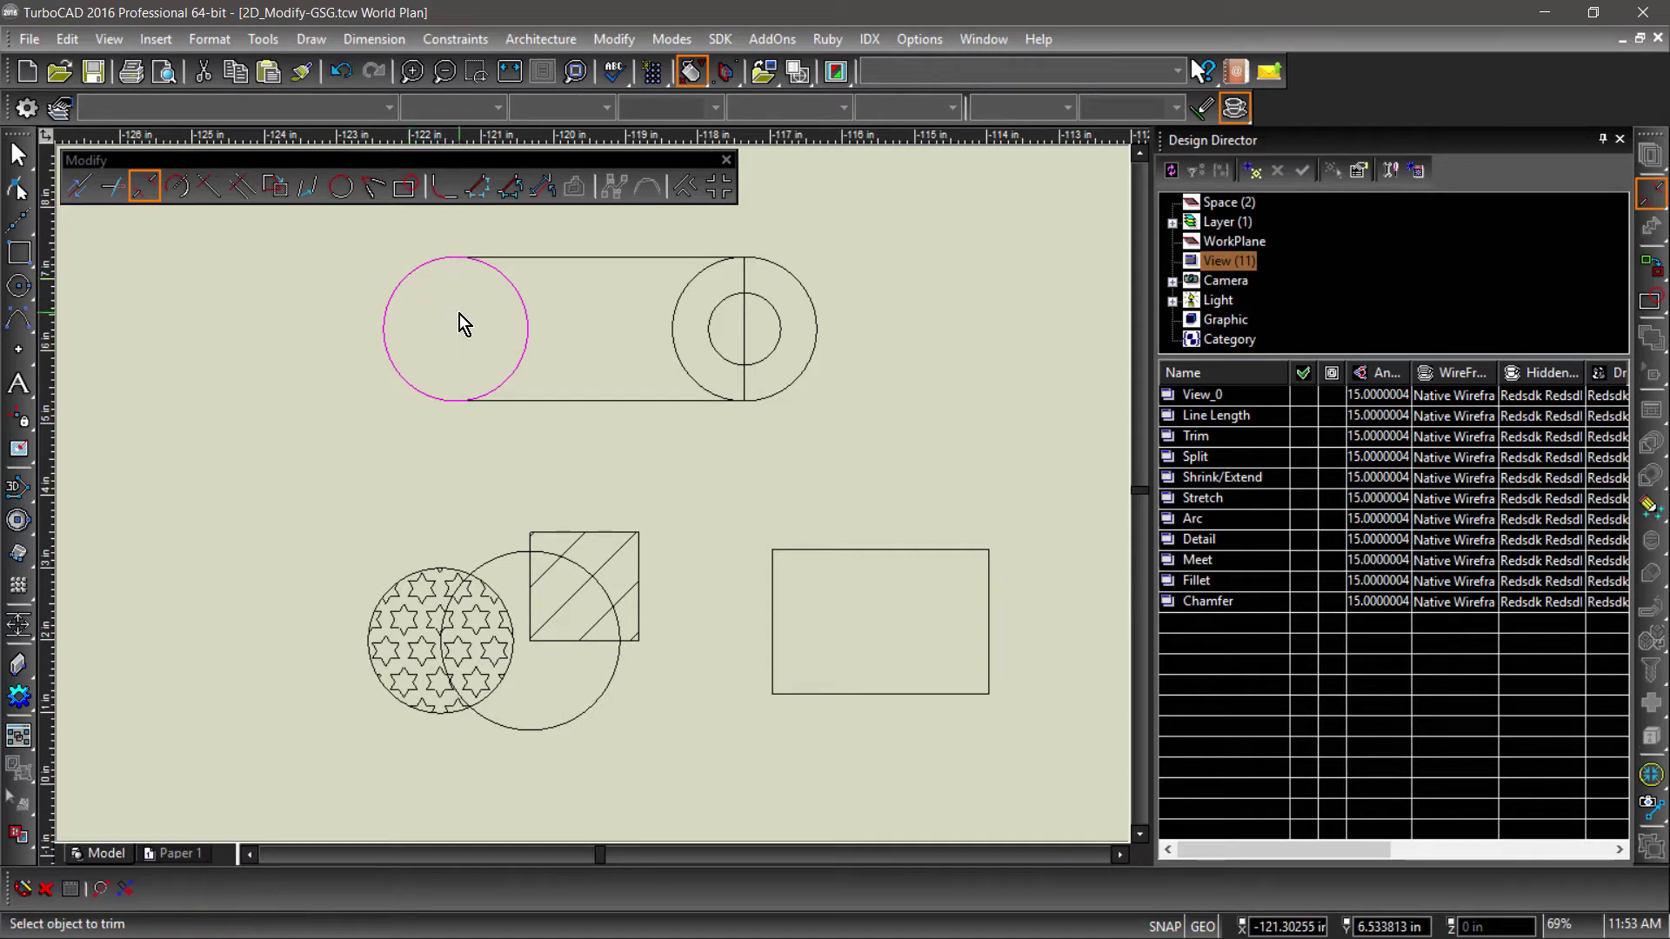
click(536, 264)
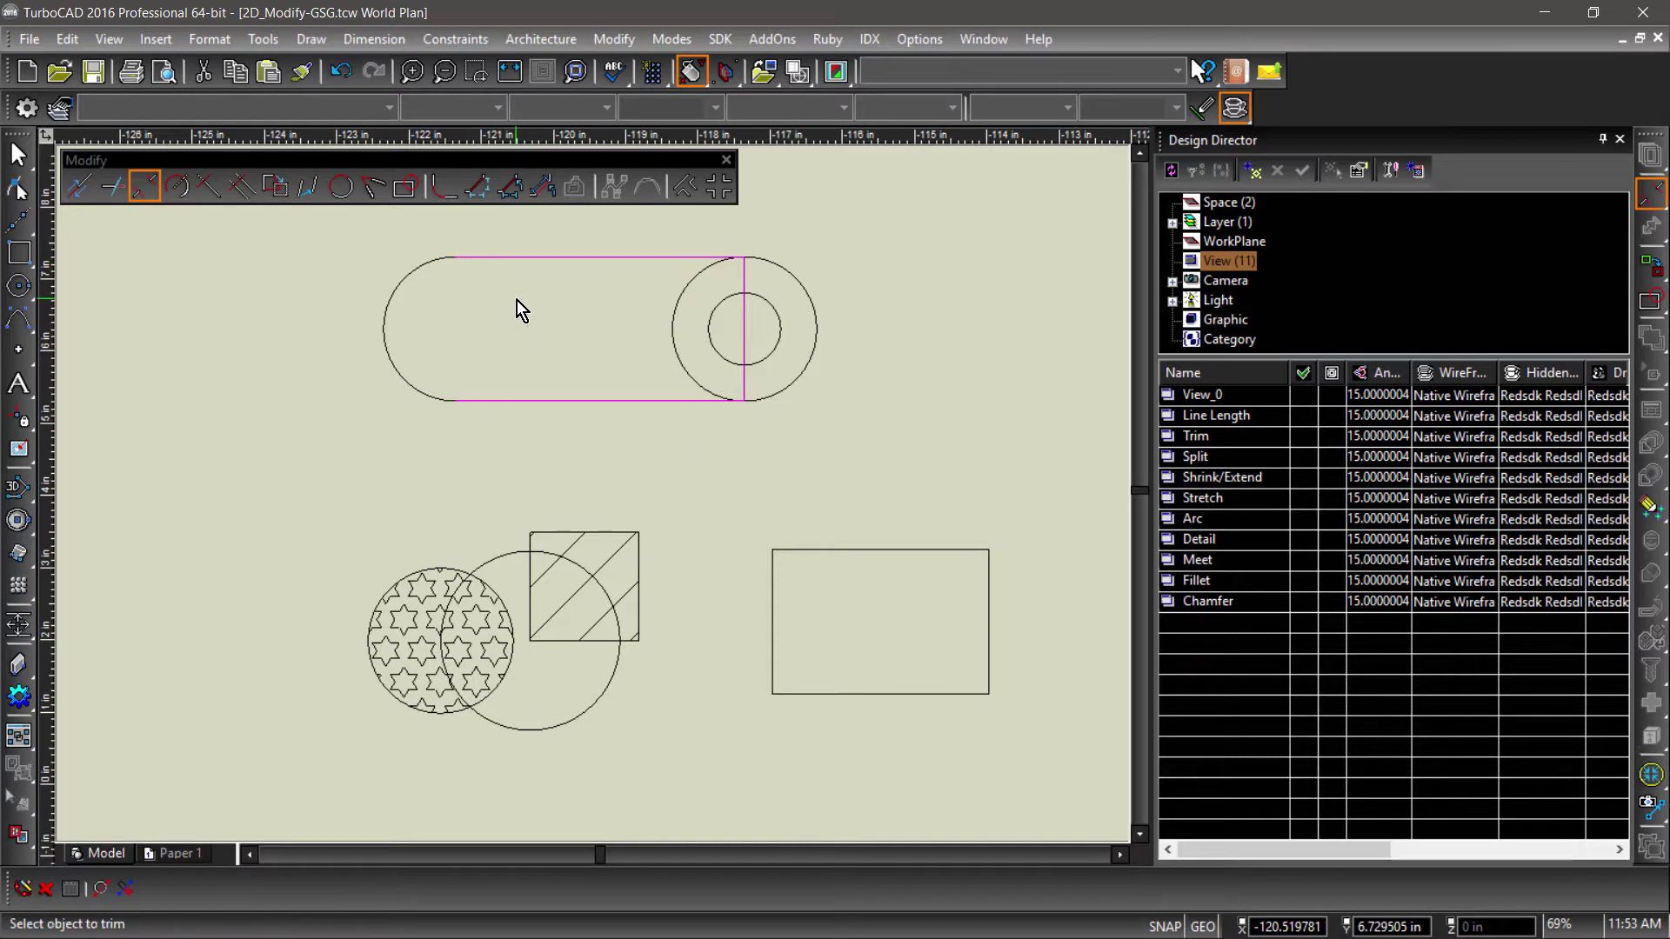
click(520, 302)
Trim the lines above and below between the right-hand circles
click(672, 317)
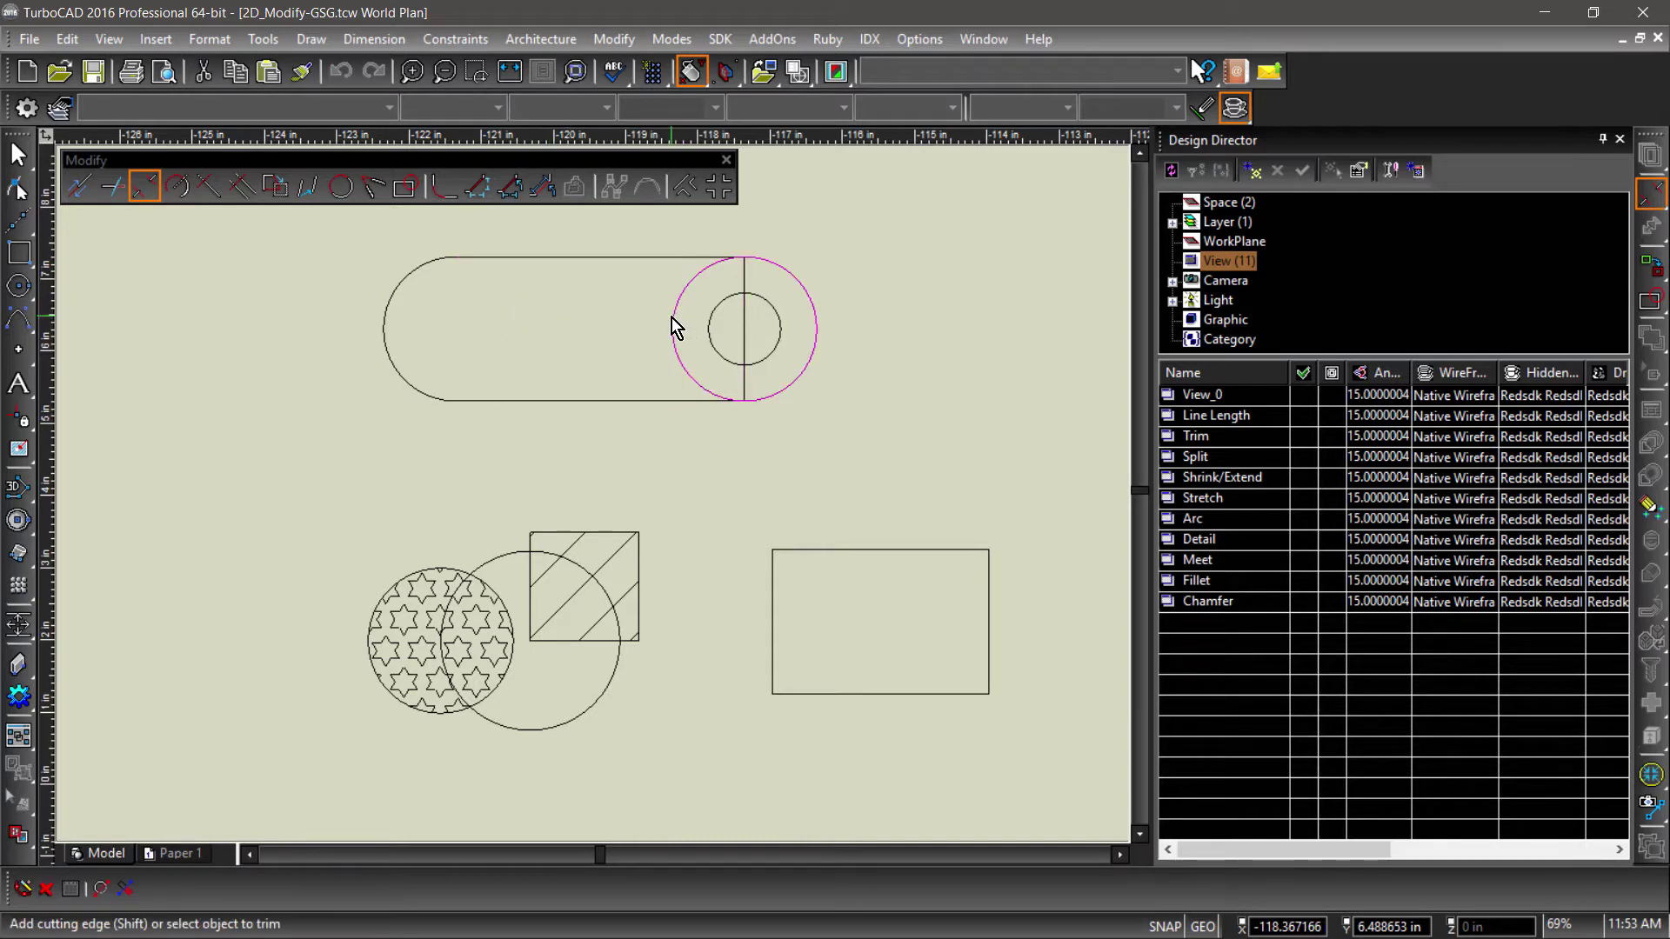
shift+click(709, 327)
click(741, 278)
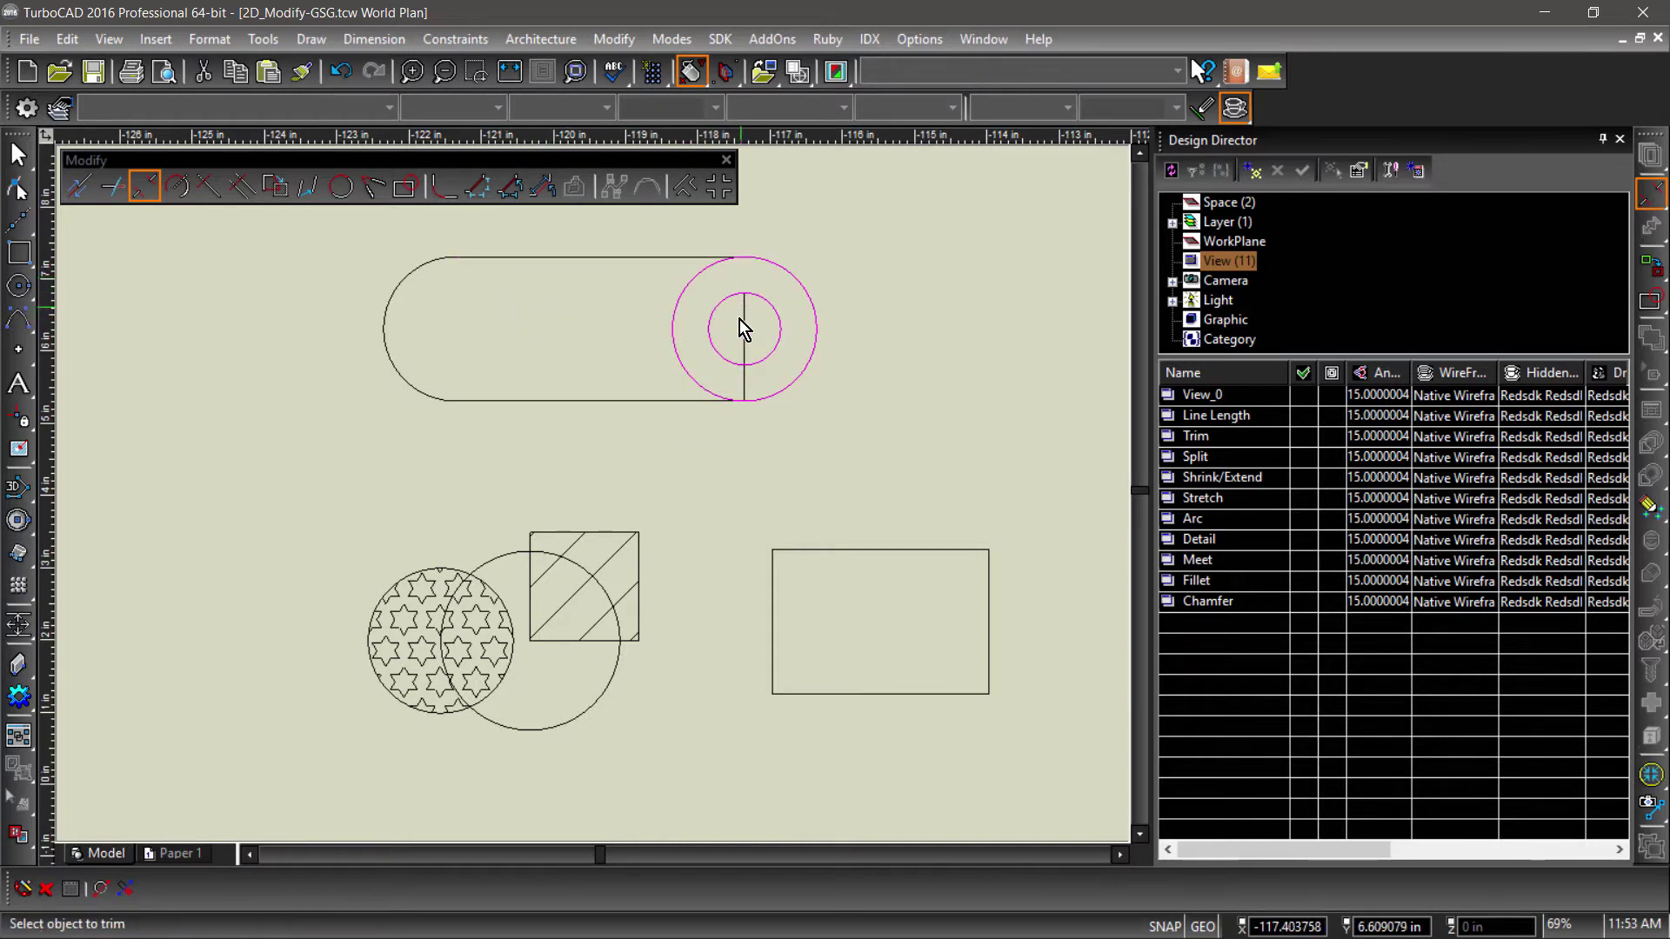
click(744, 380)
Delete the leftover vertical line inside the small circle
key(Escape)
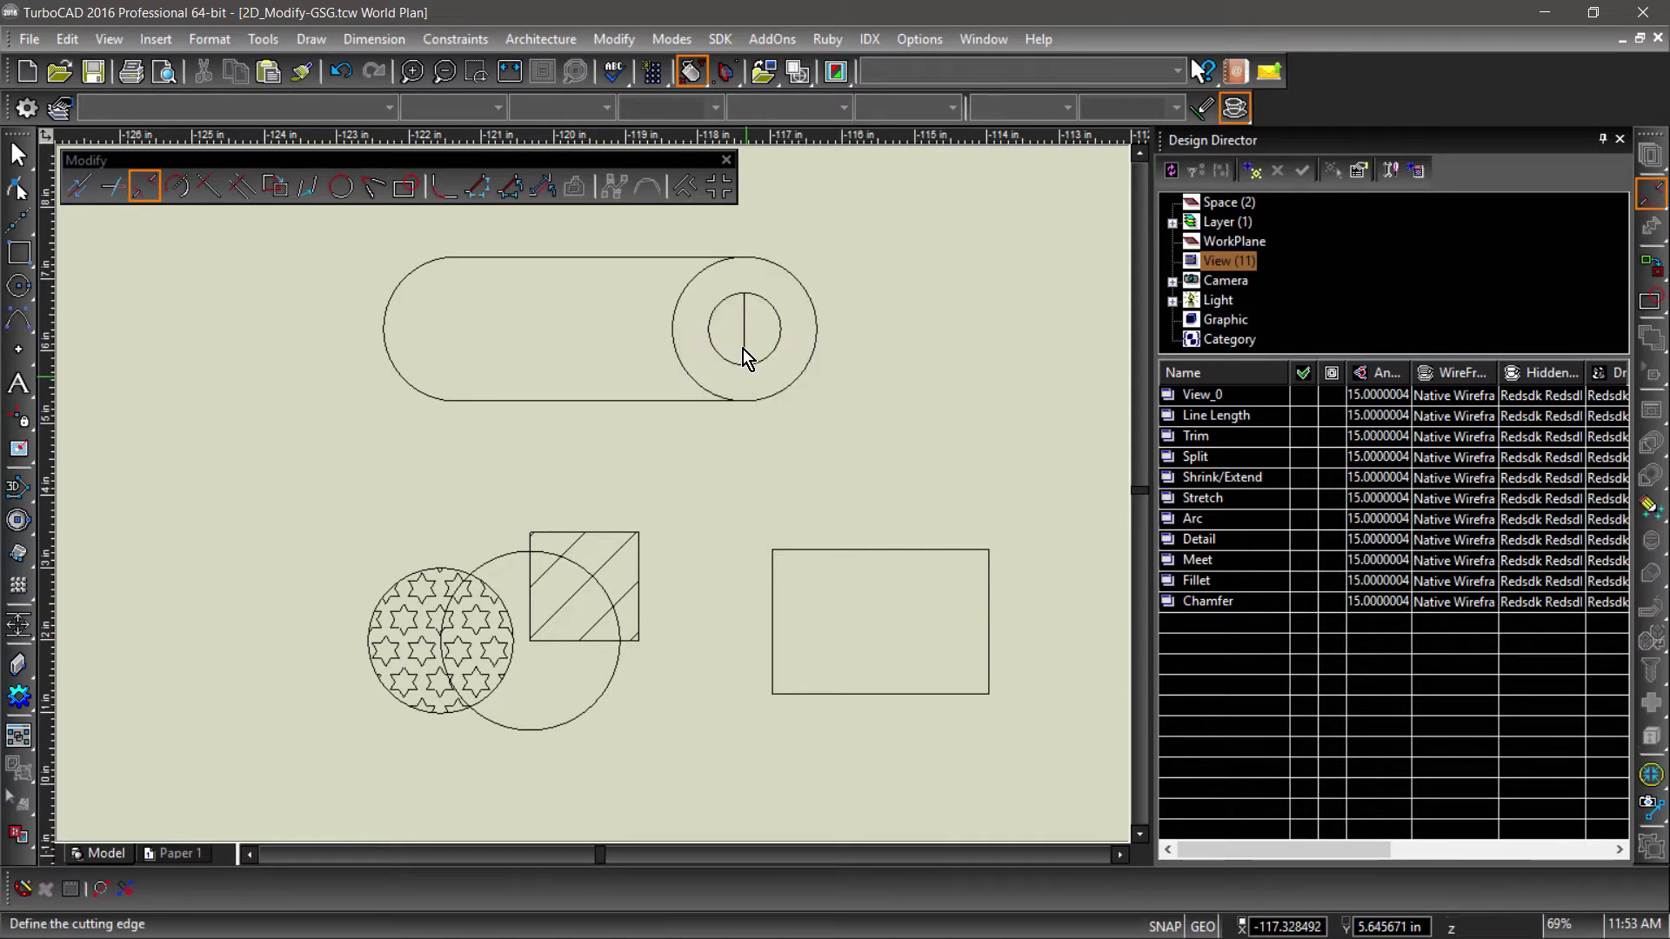
click(744, 348)
key(Delete)
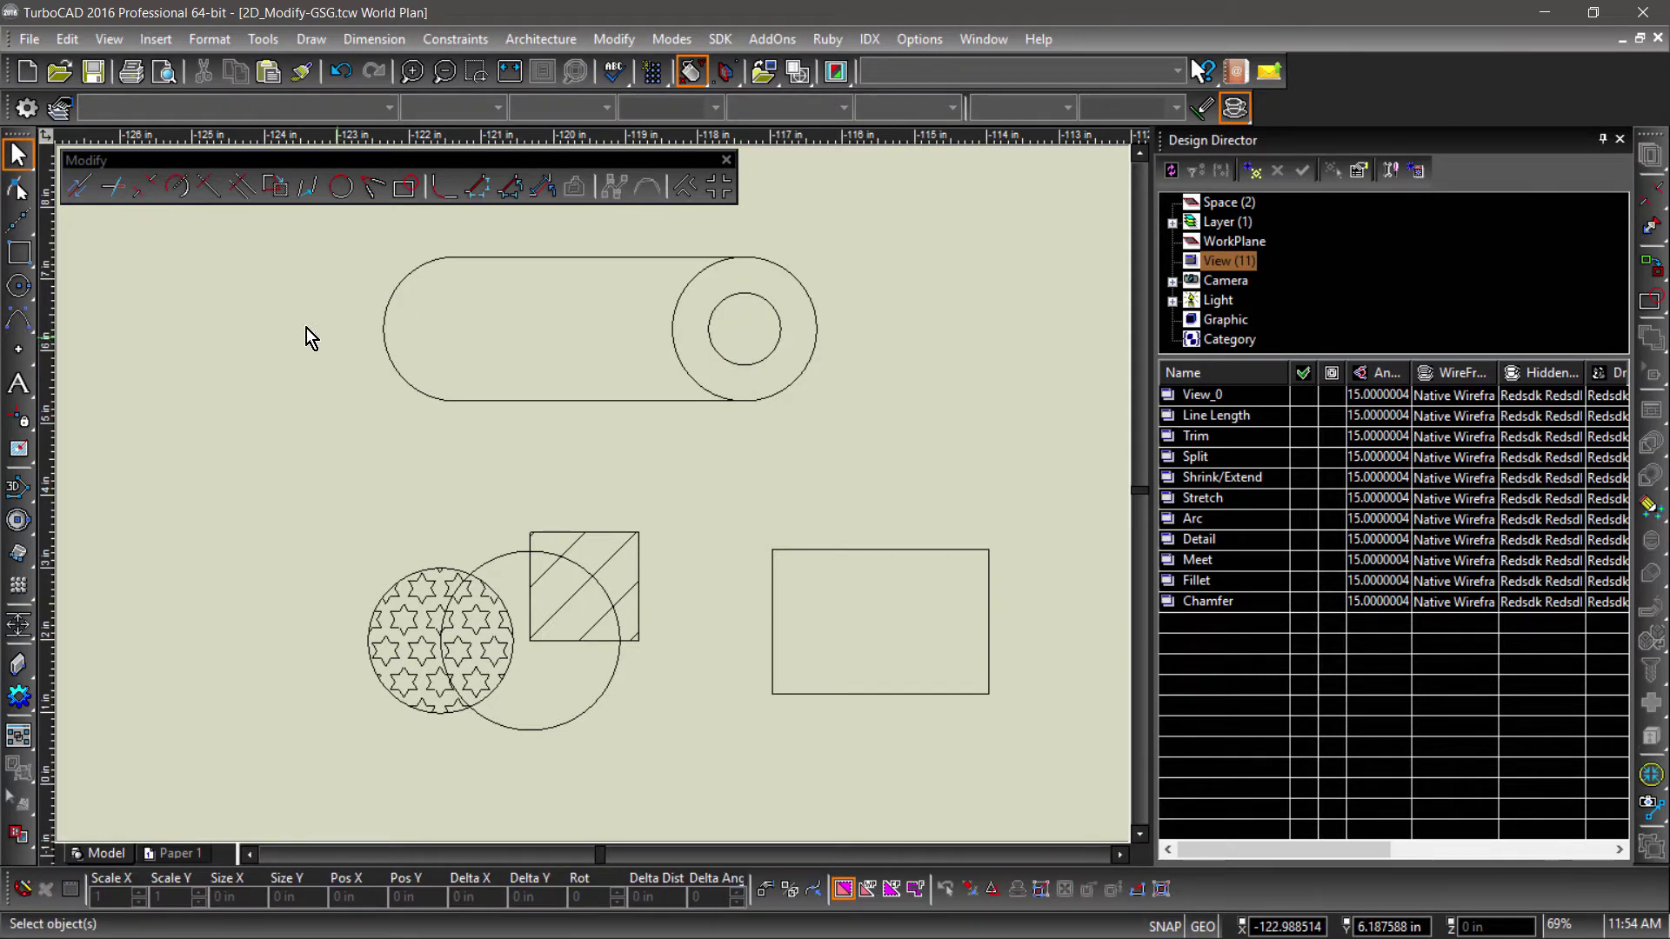
click(153, 189)
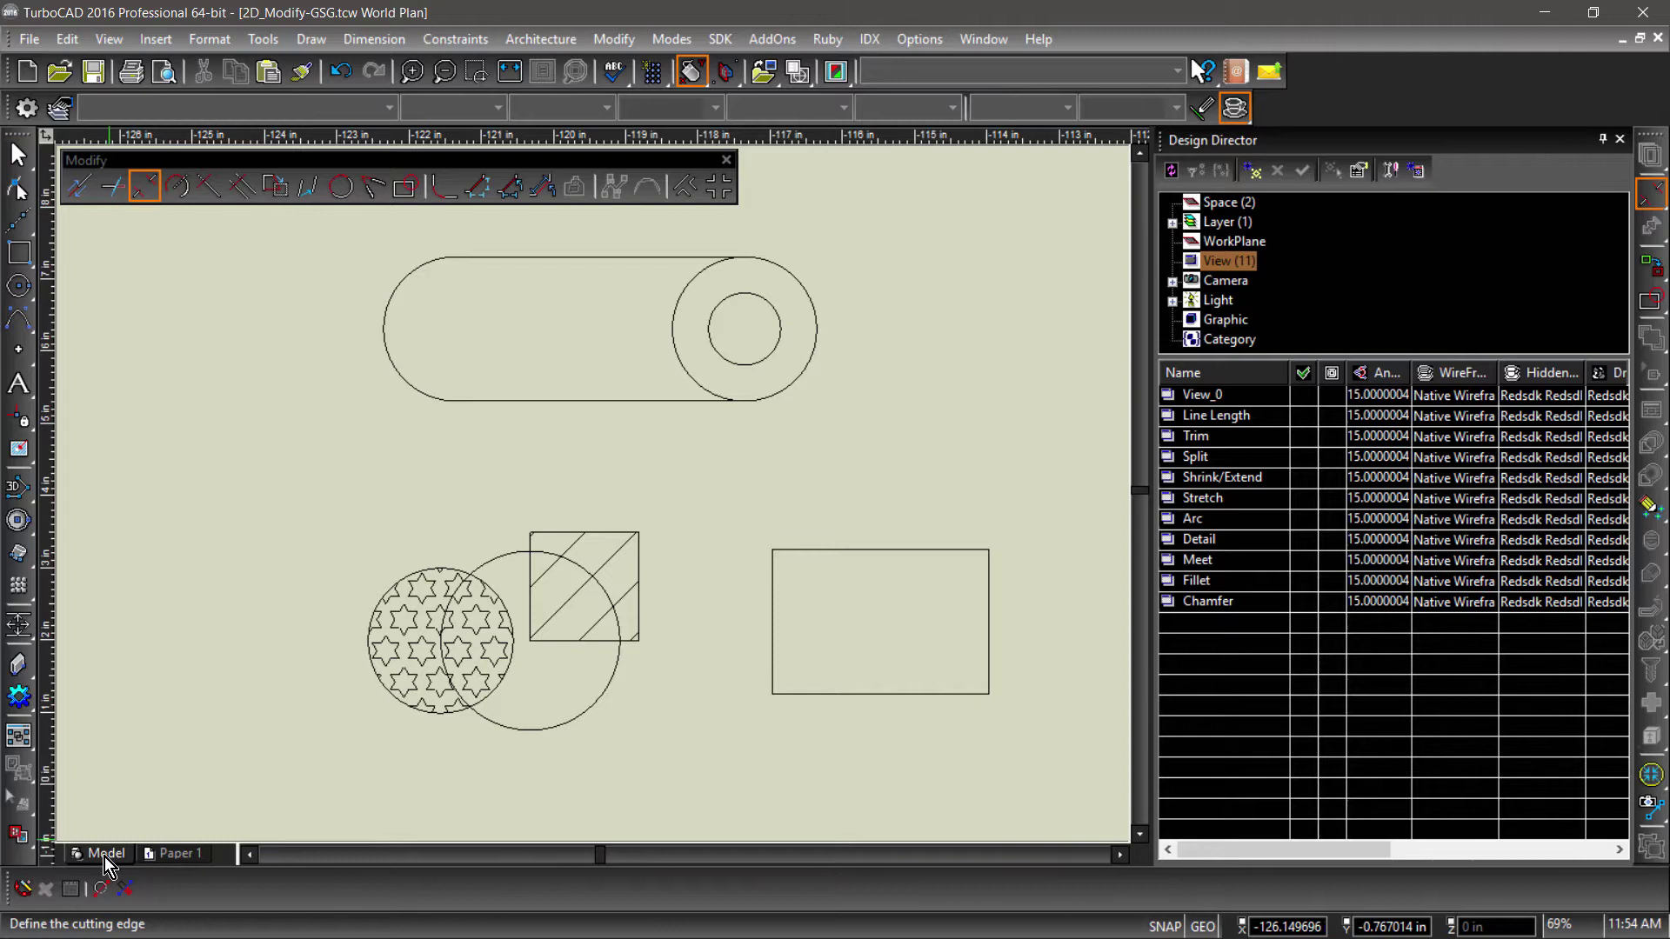
Cut off the rectangle's top-left corner using a two-point cutting edge
click(96, 889)
click(755, 616)
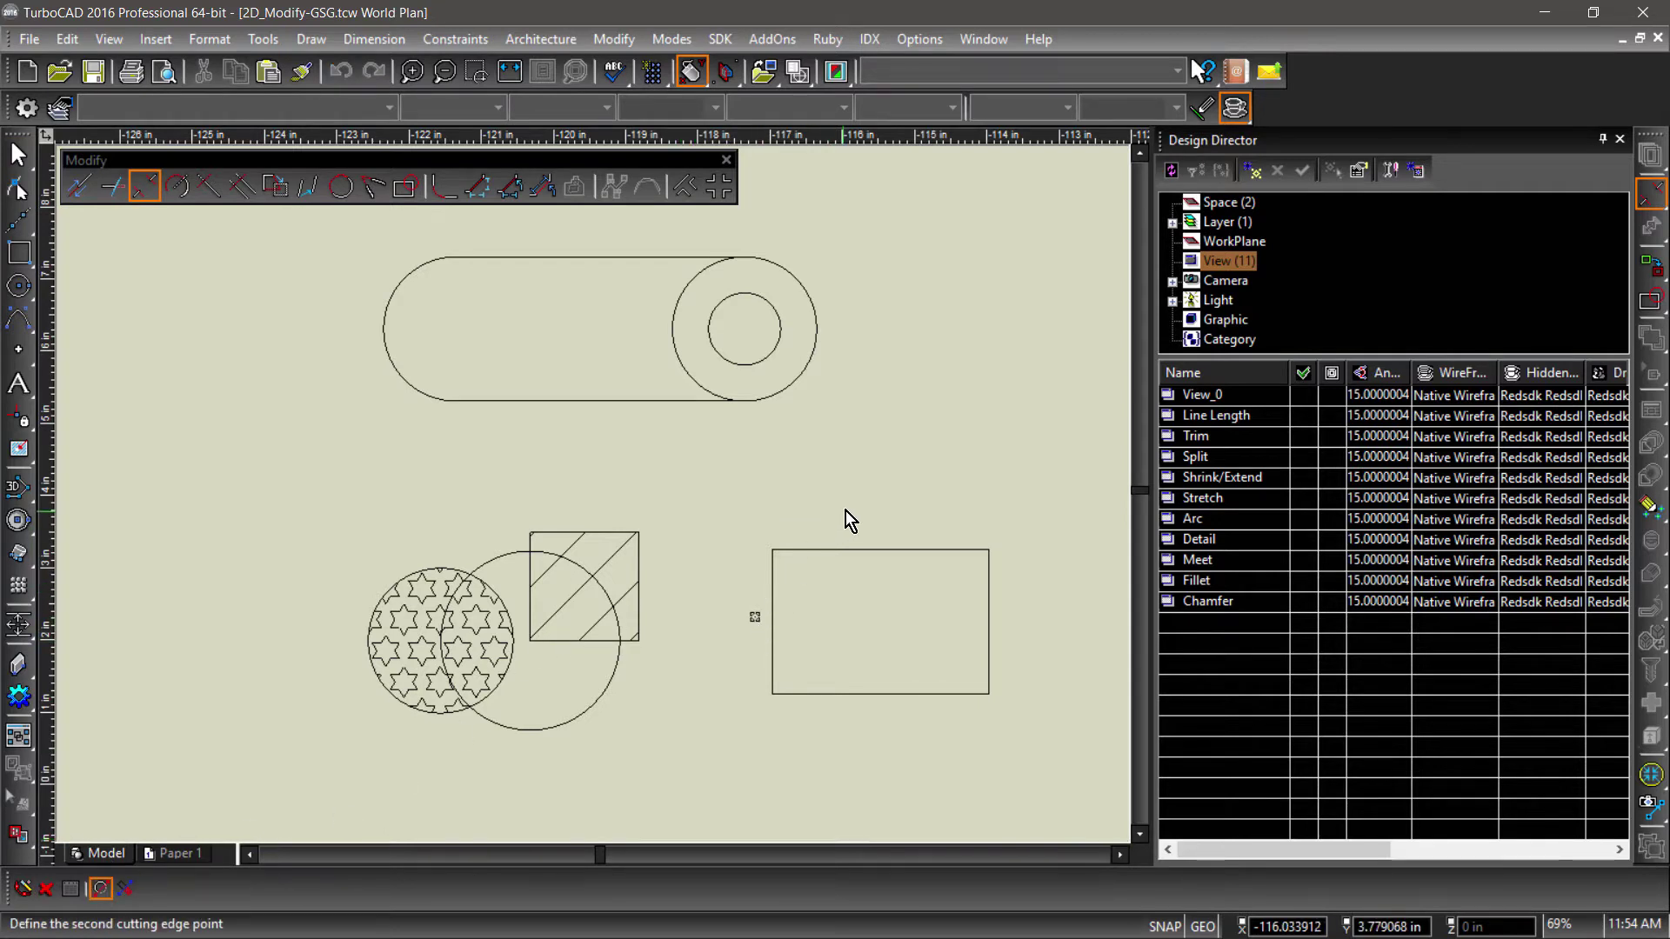
click(872, 509)
click(794, 551)
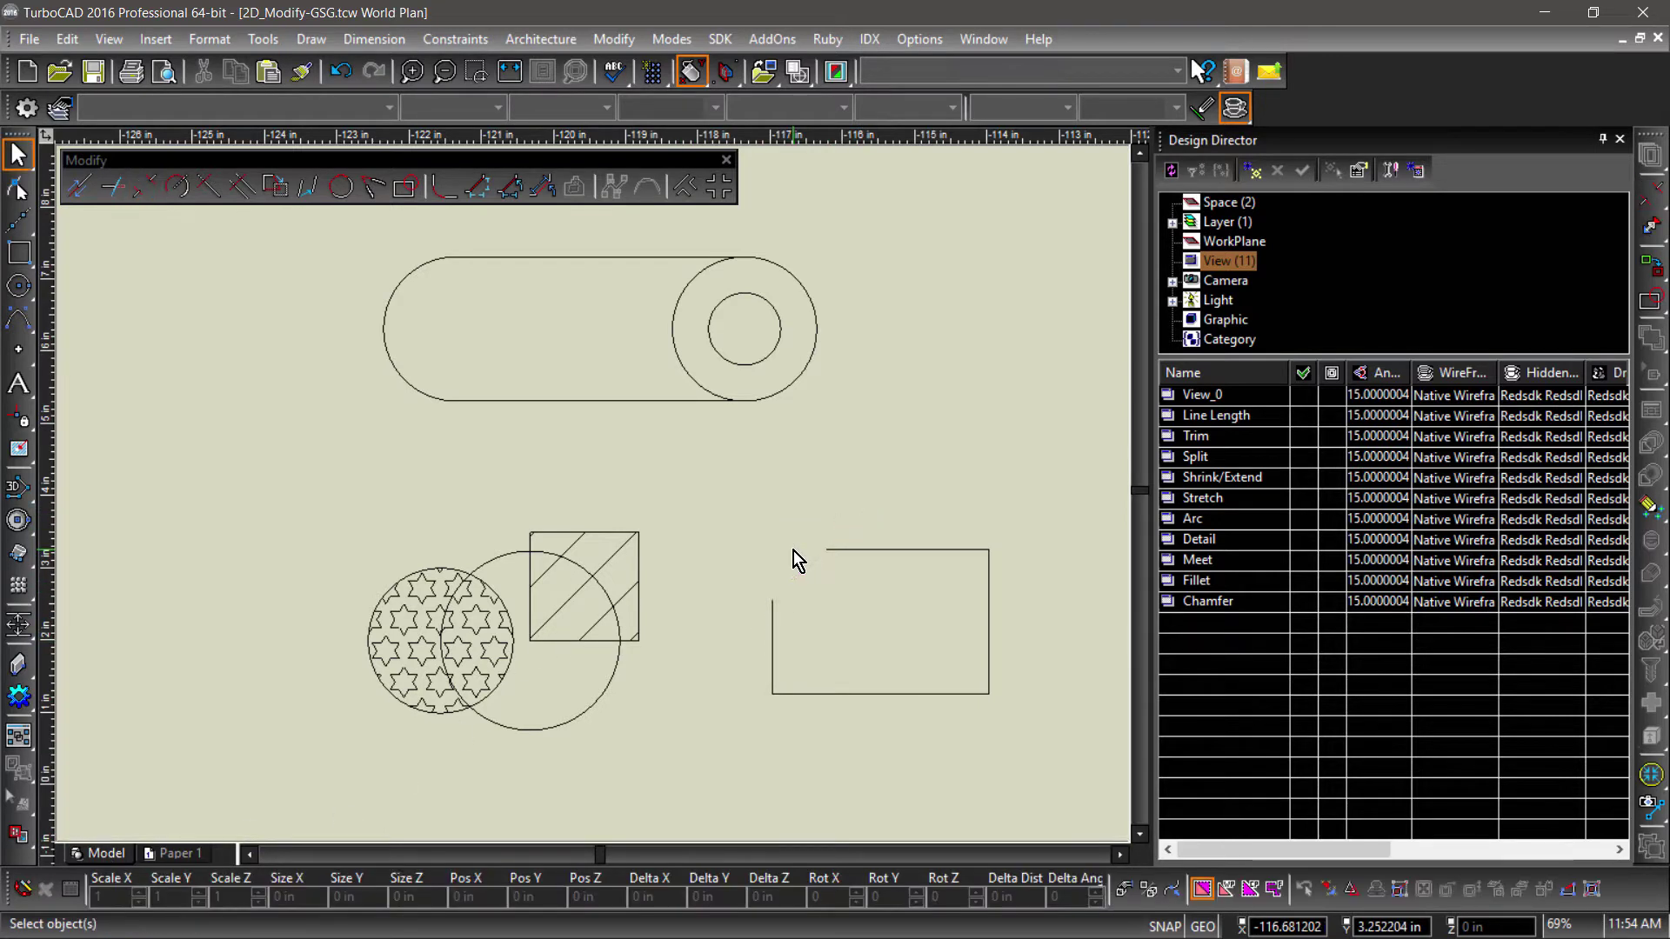
Trim the star-hatched circle's overlap with the plain circle, exploding it when asked
click(144, 186)
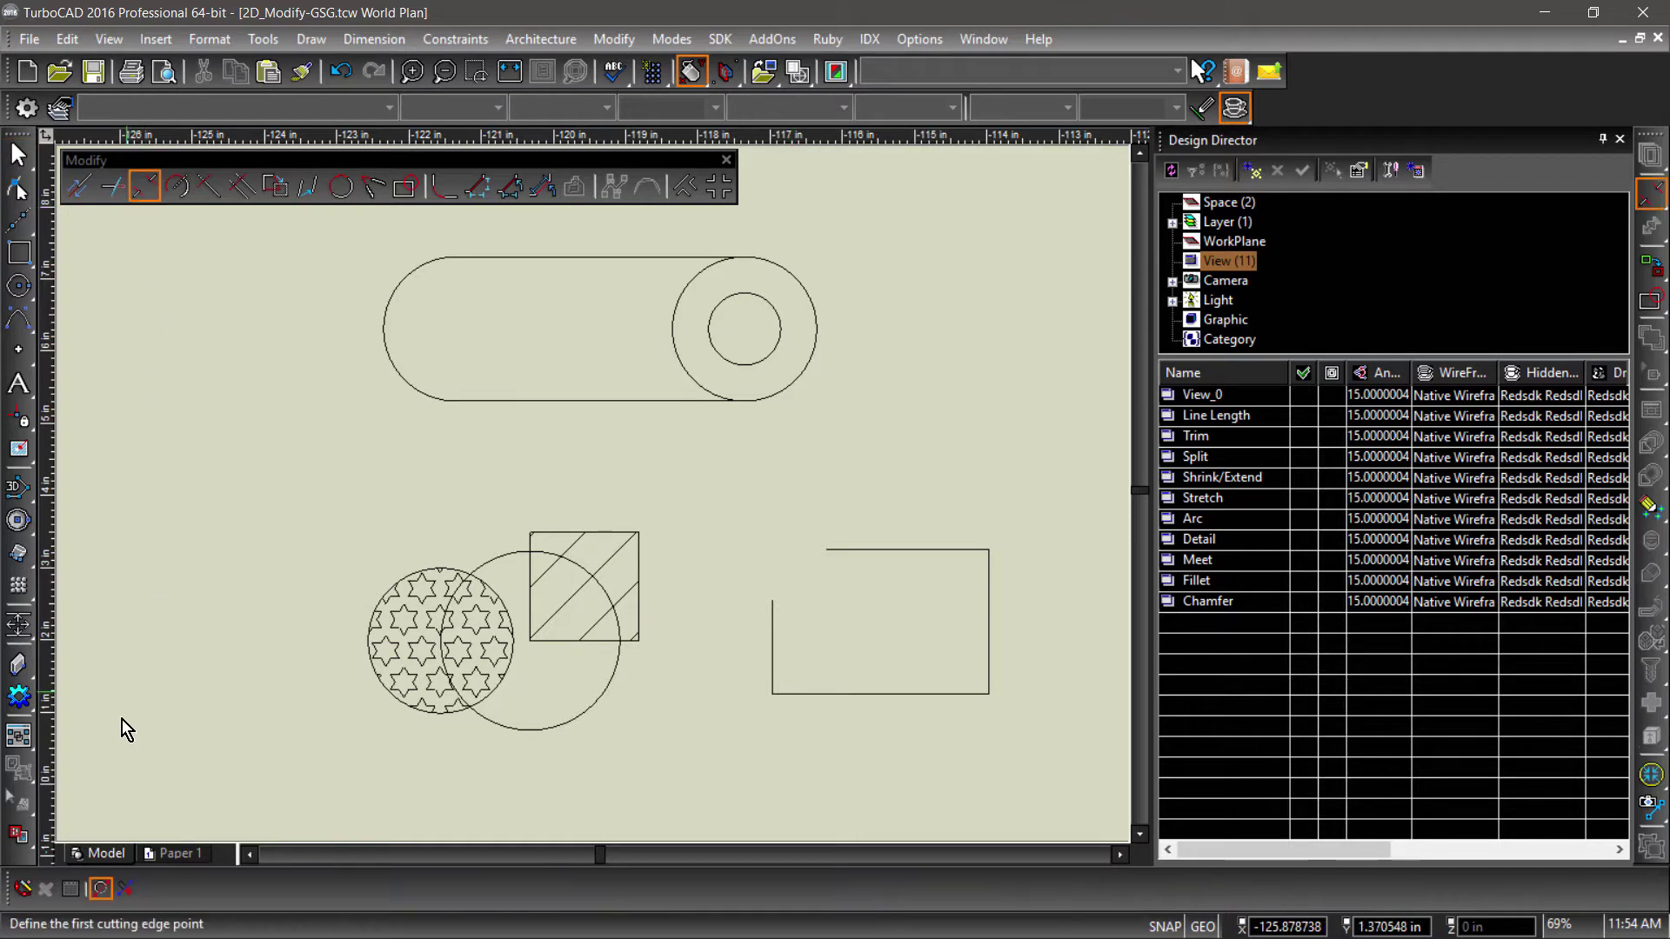
click(126, 890)
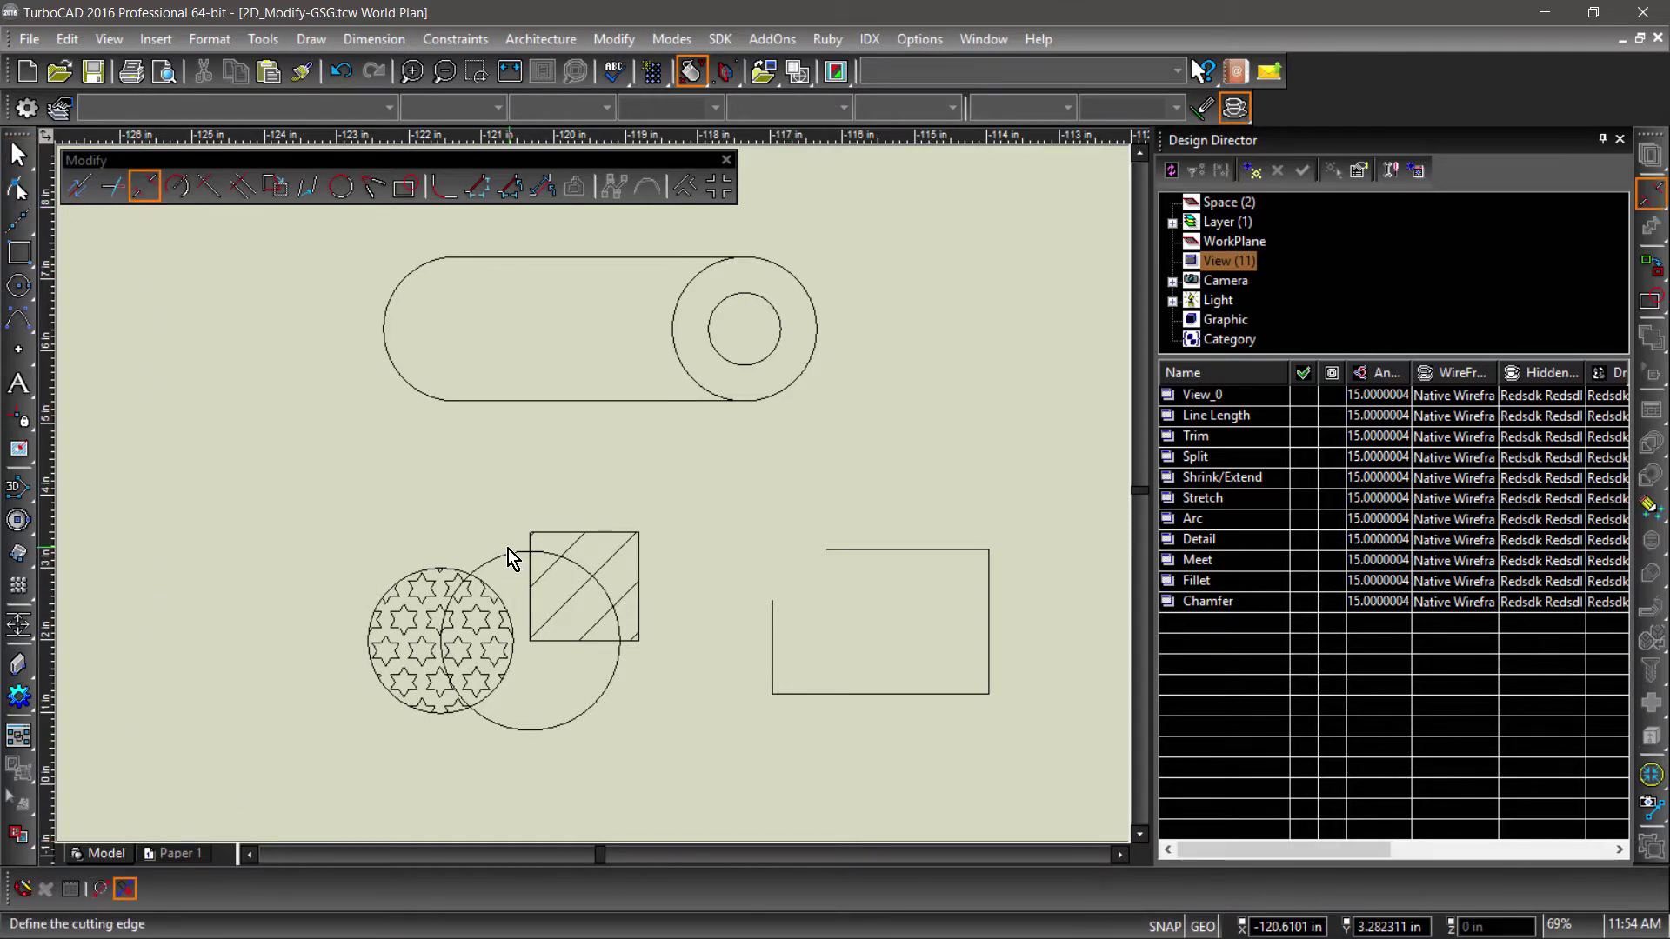
click(456, 567)
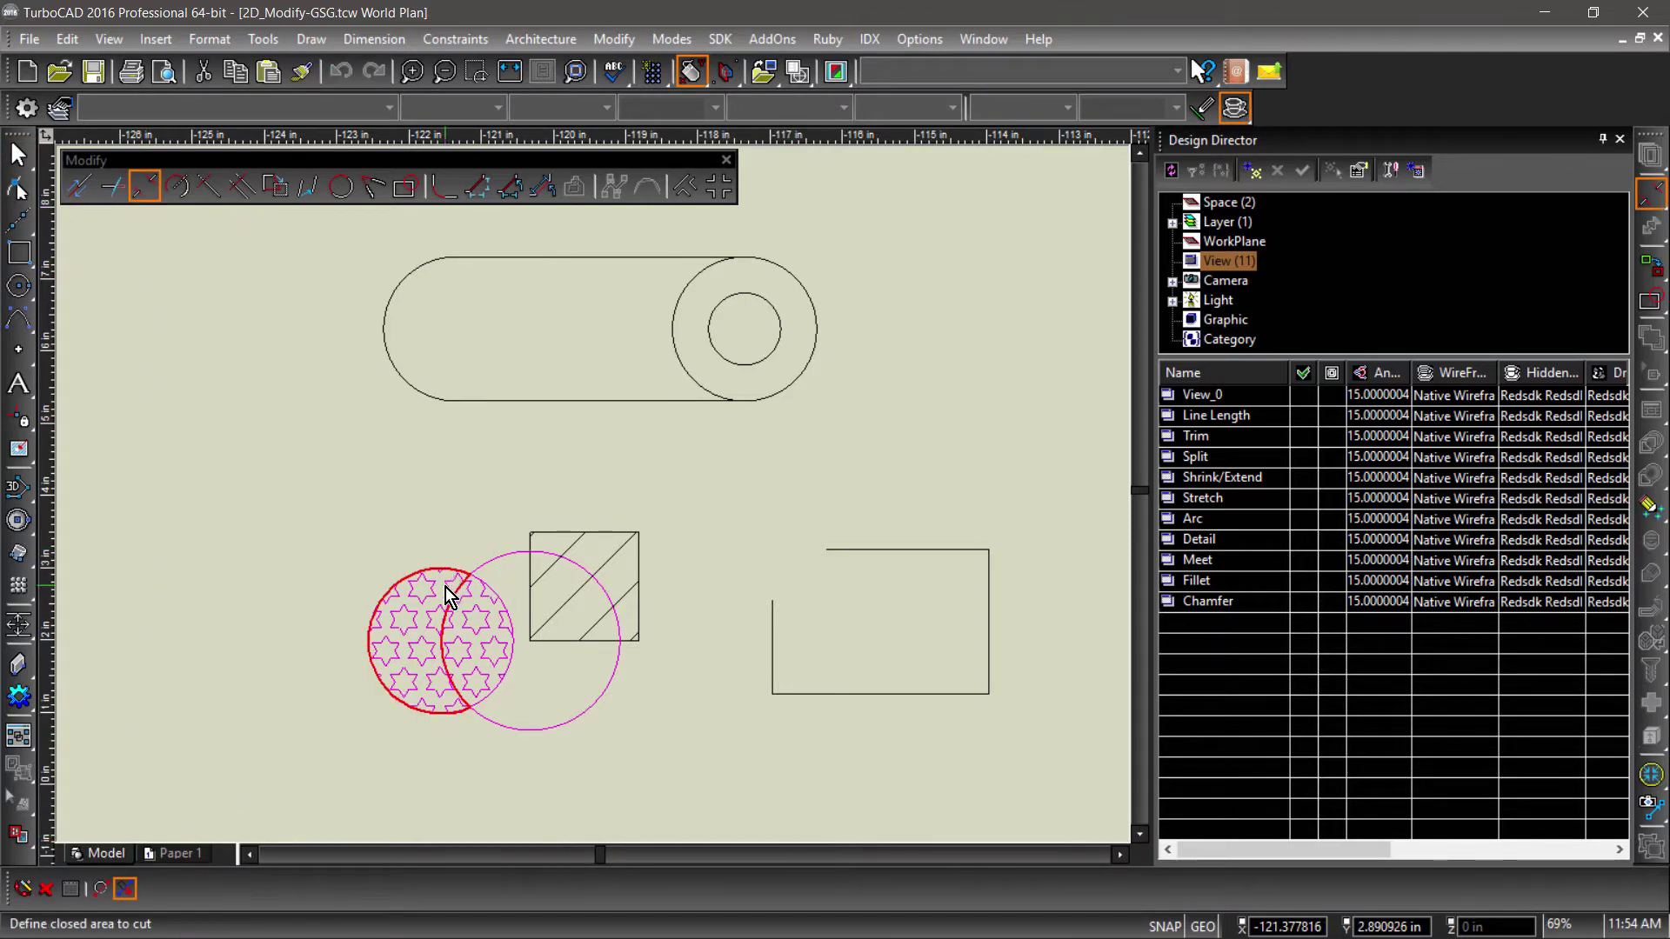
click(477, 648)
click(910, 555)
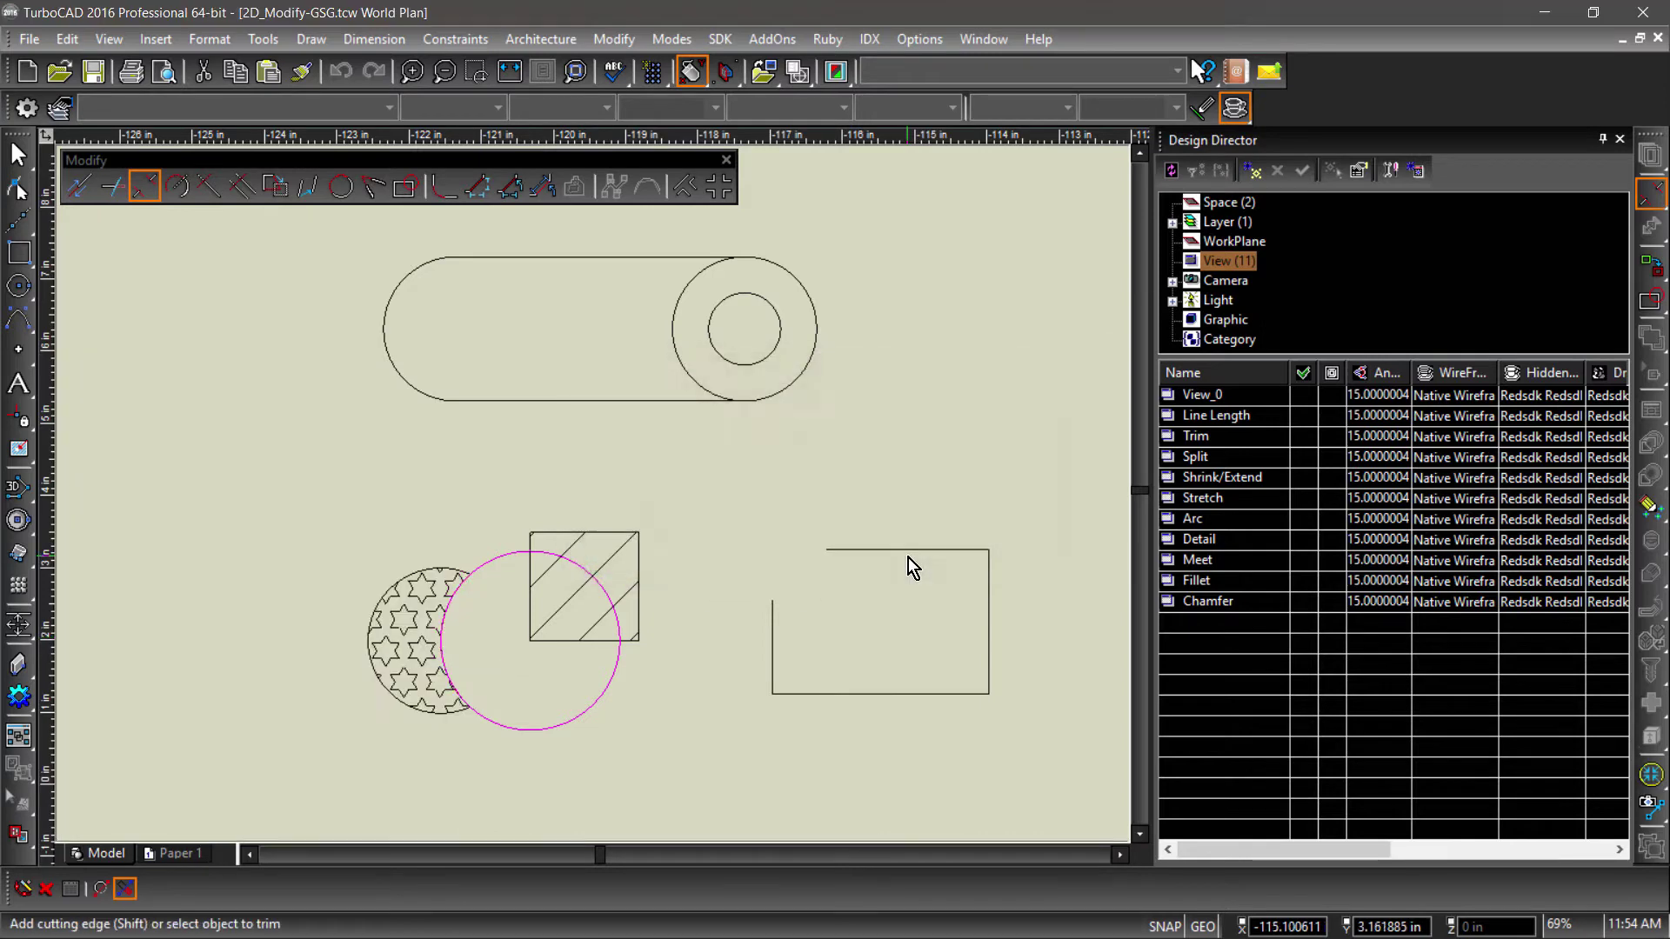
Drag the trimmed star-hatched crescent left, clear of the plain circle
key(Escape)
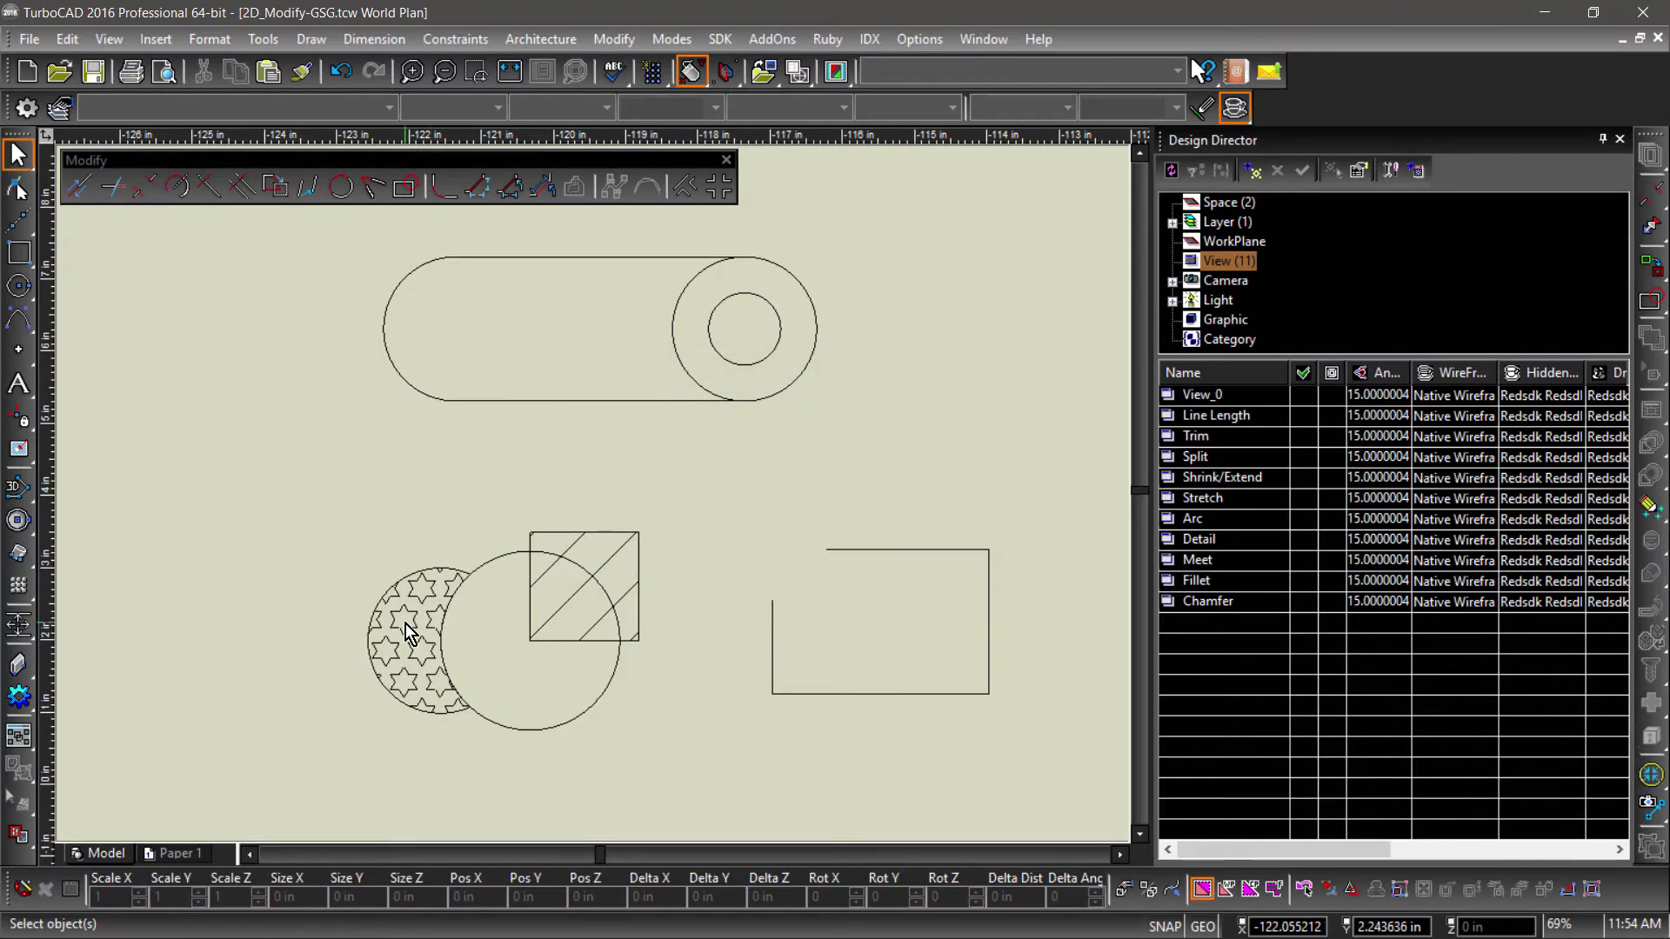
click(423, 640)
drag(426, 641, 308, 641)
key(Escape)
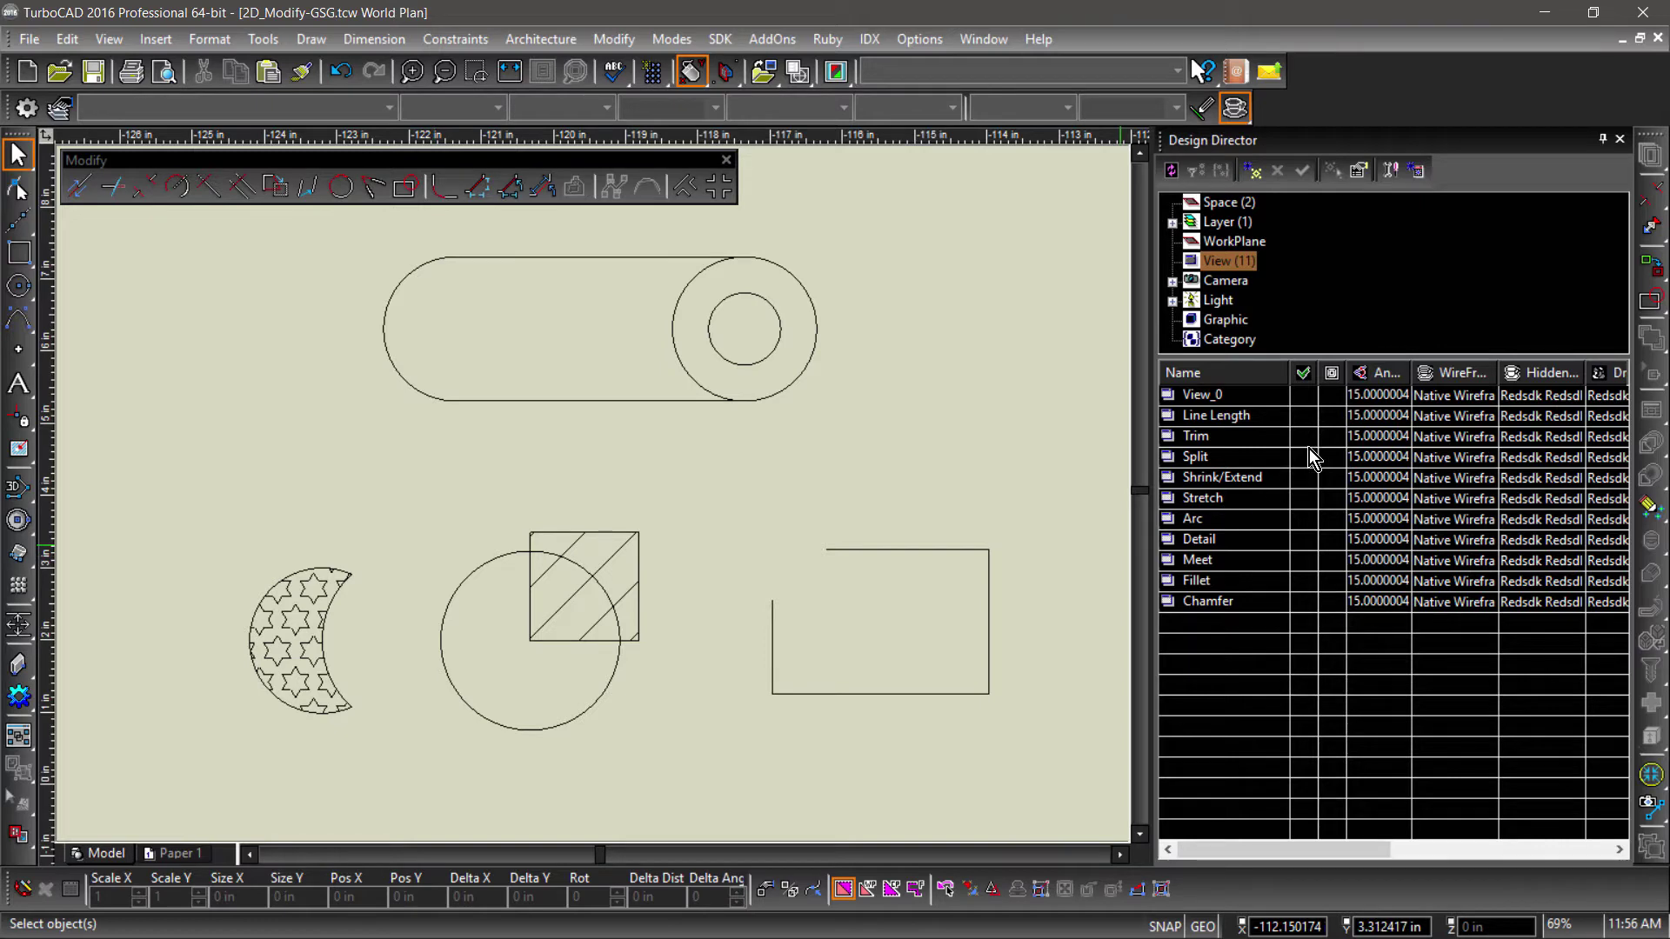
On the Split view, split the rectangle and pull a top-edge vertex upward
click(1304, 457)
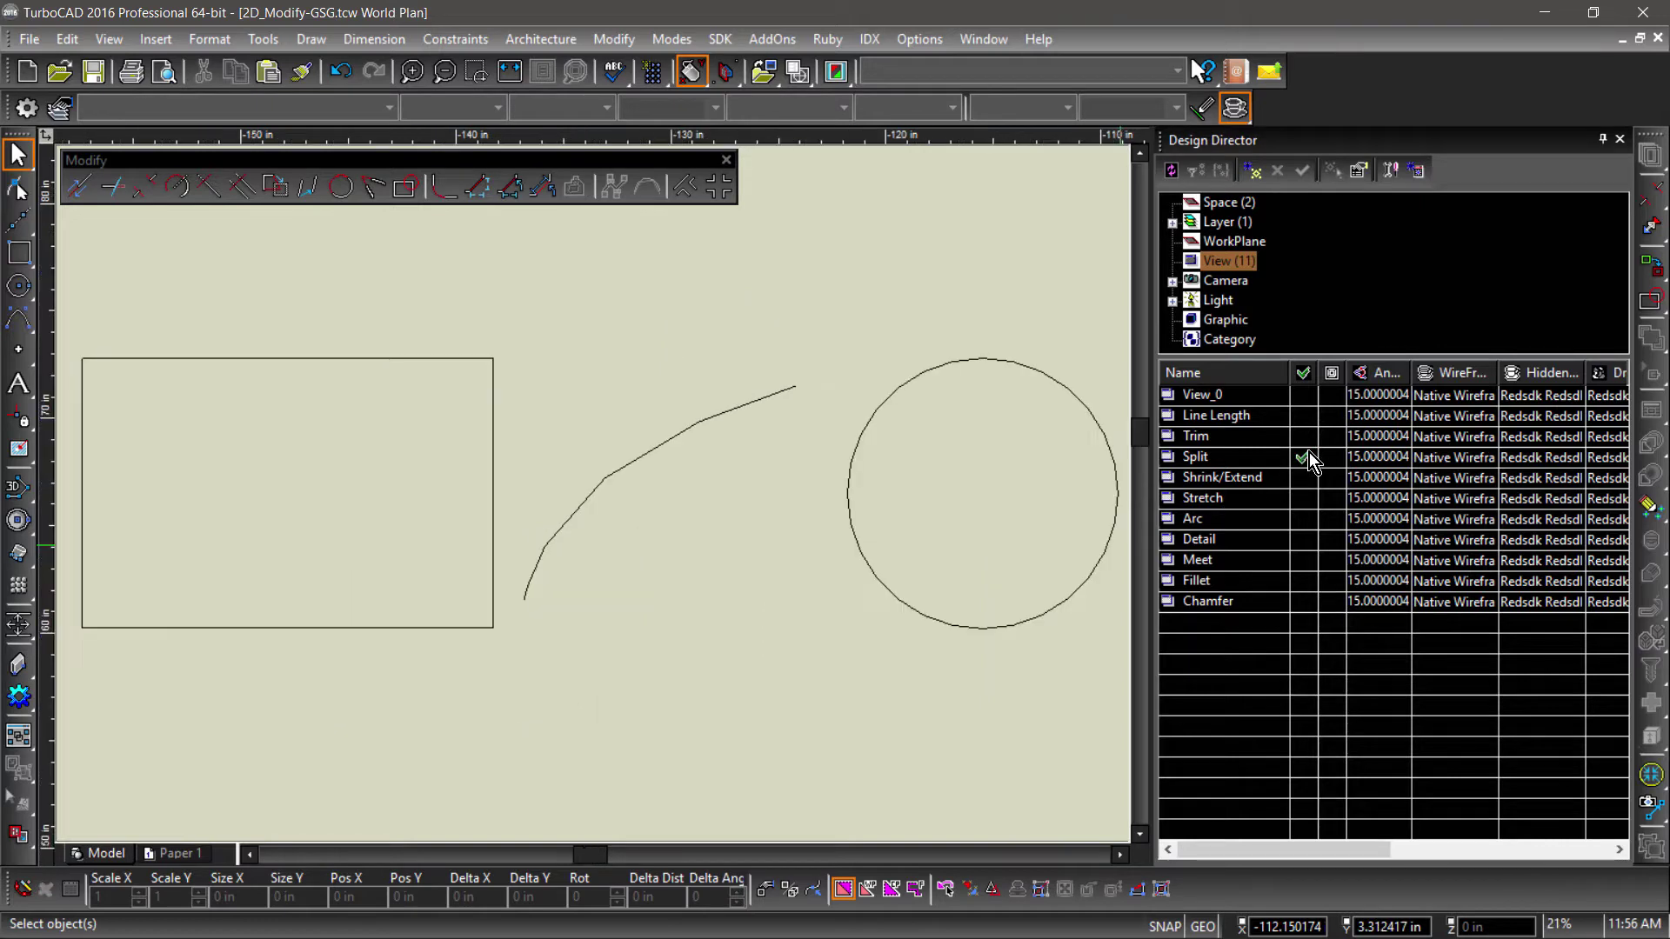
click(184, 193)
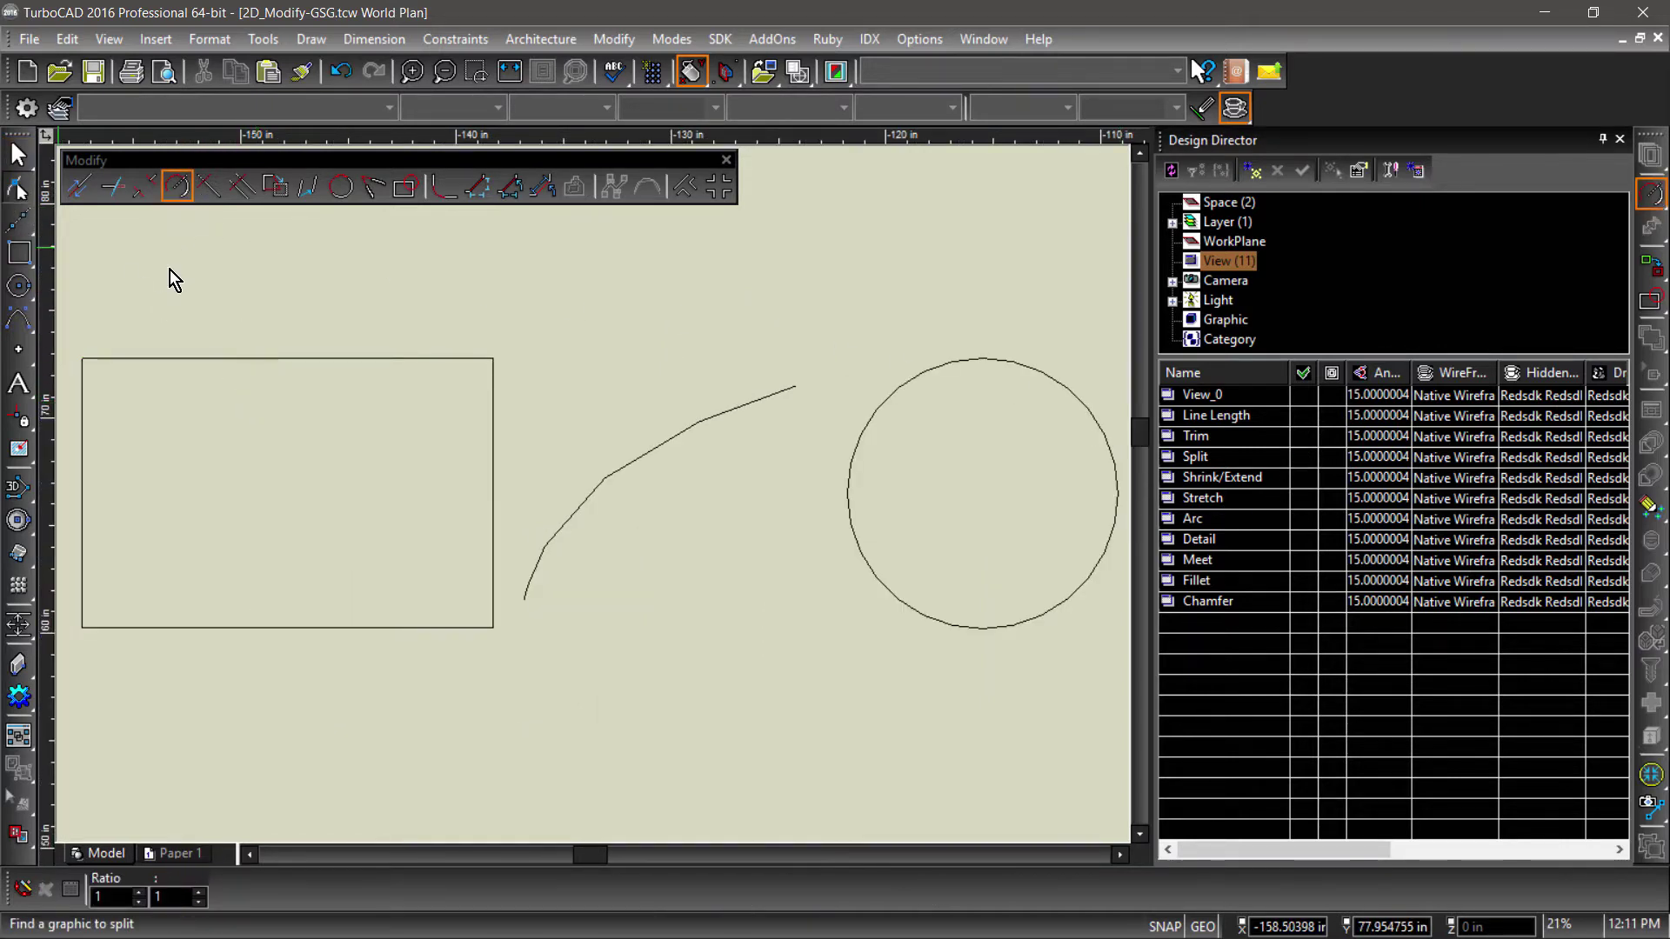
click(254, 360)
drag(254, 358, 283, 293)
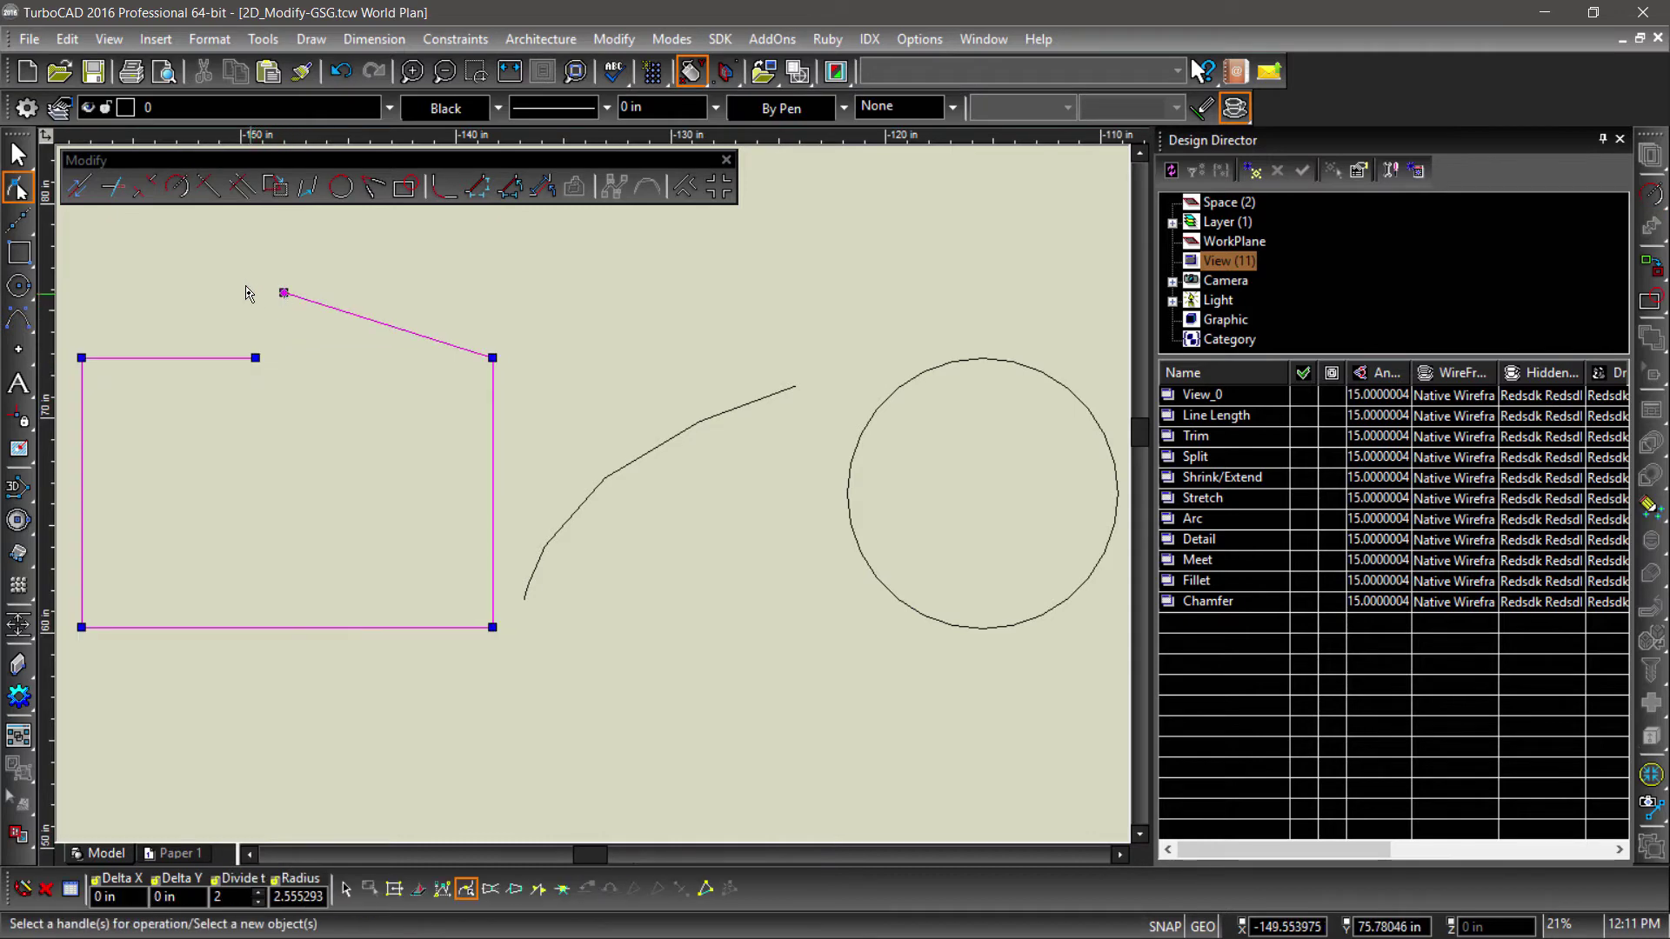
Split the curve near its upper end and move the upper piece up-left
click(177, 187)
click(733, 418)
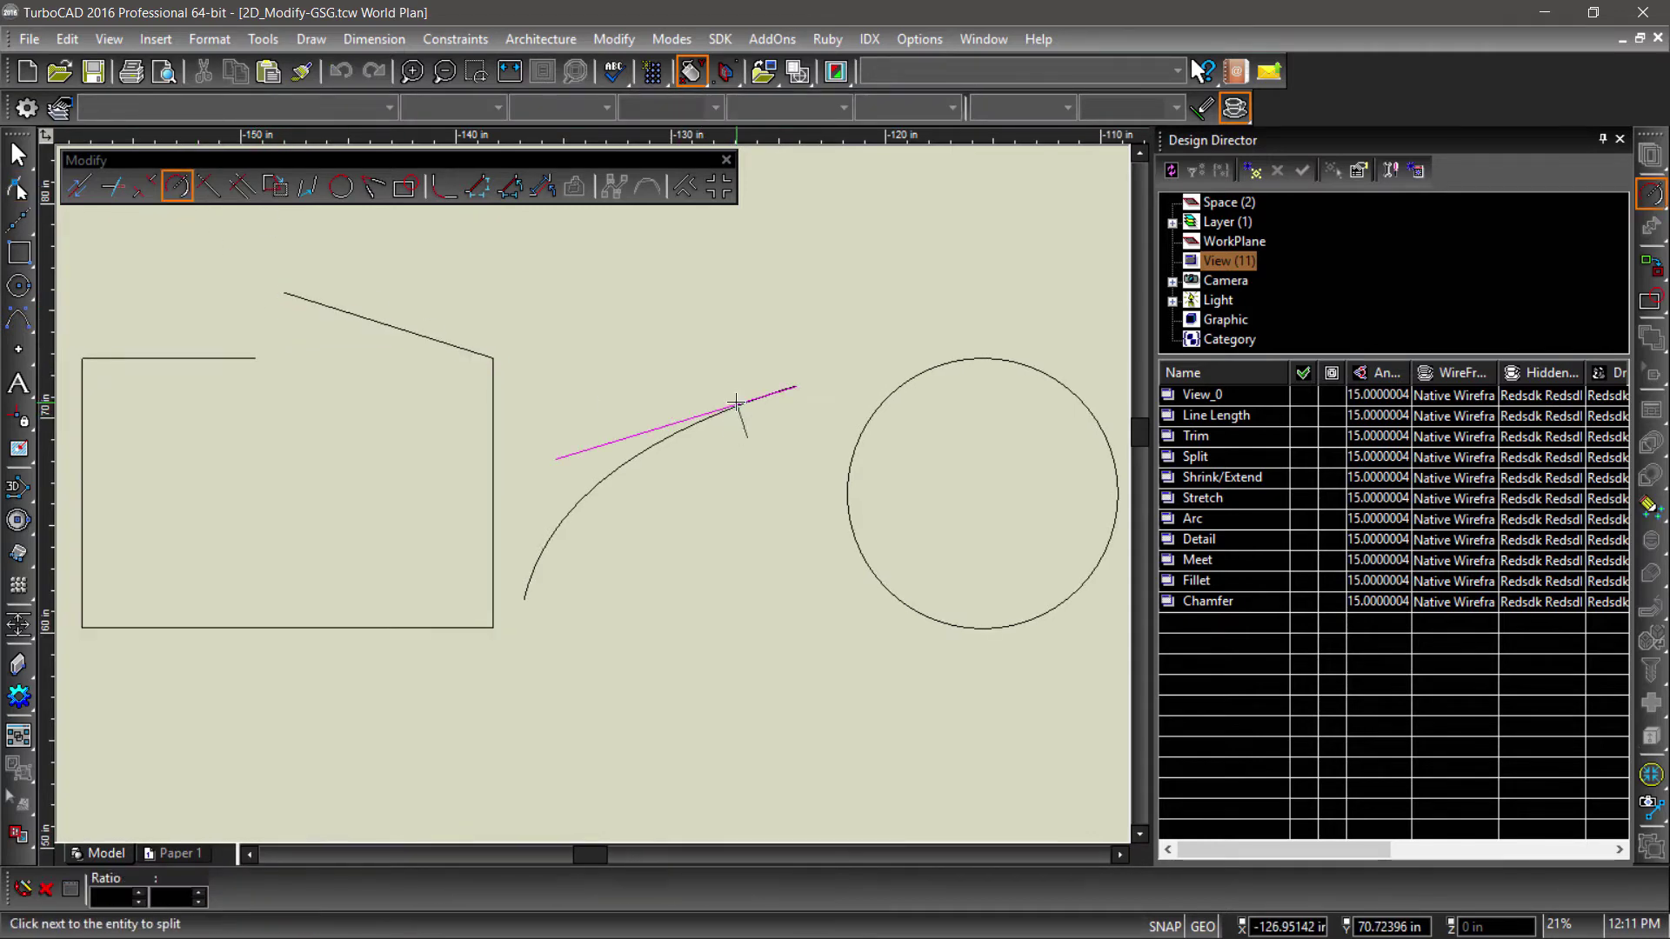
click(687, 413)
key(Escape)
click(739, 416)
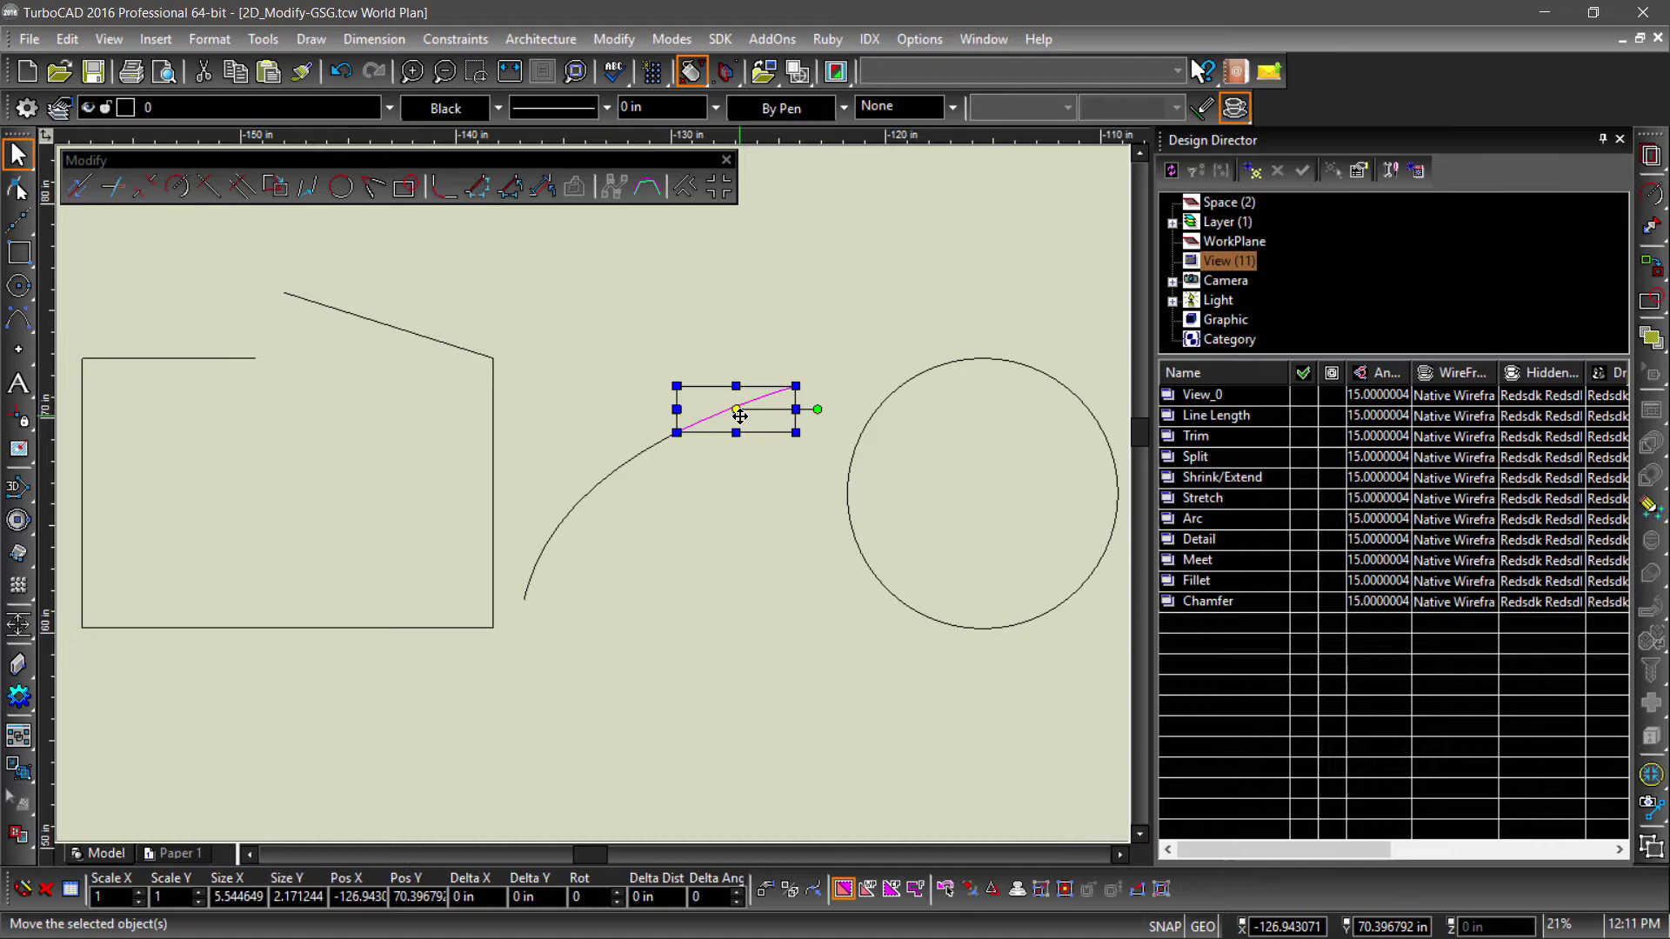
drag(739, 415, 718, 343)
Split the circle at two points and pull its upper-left arc outward
click(177, 187)
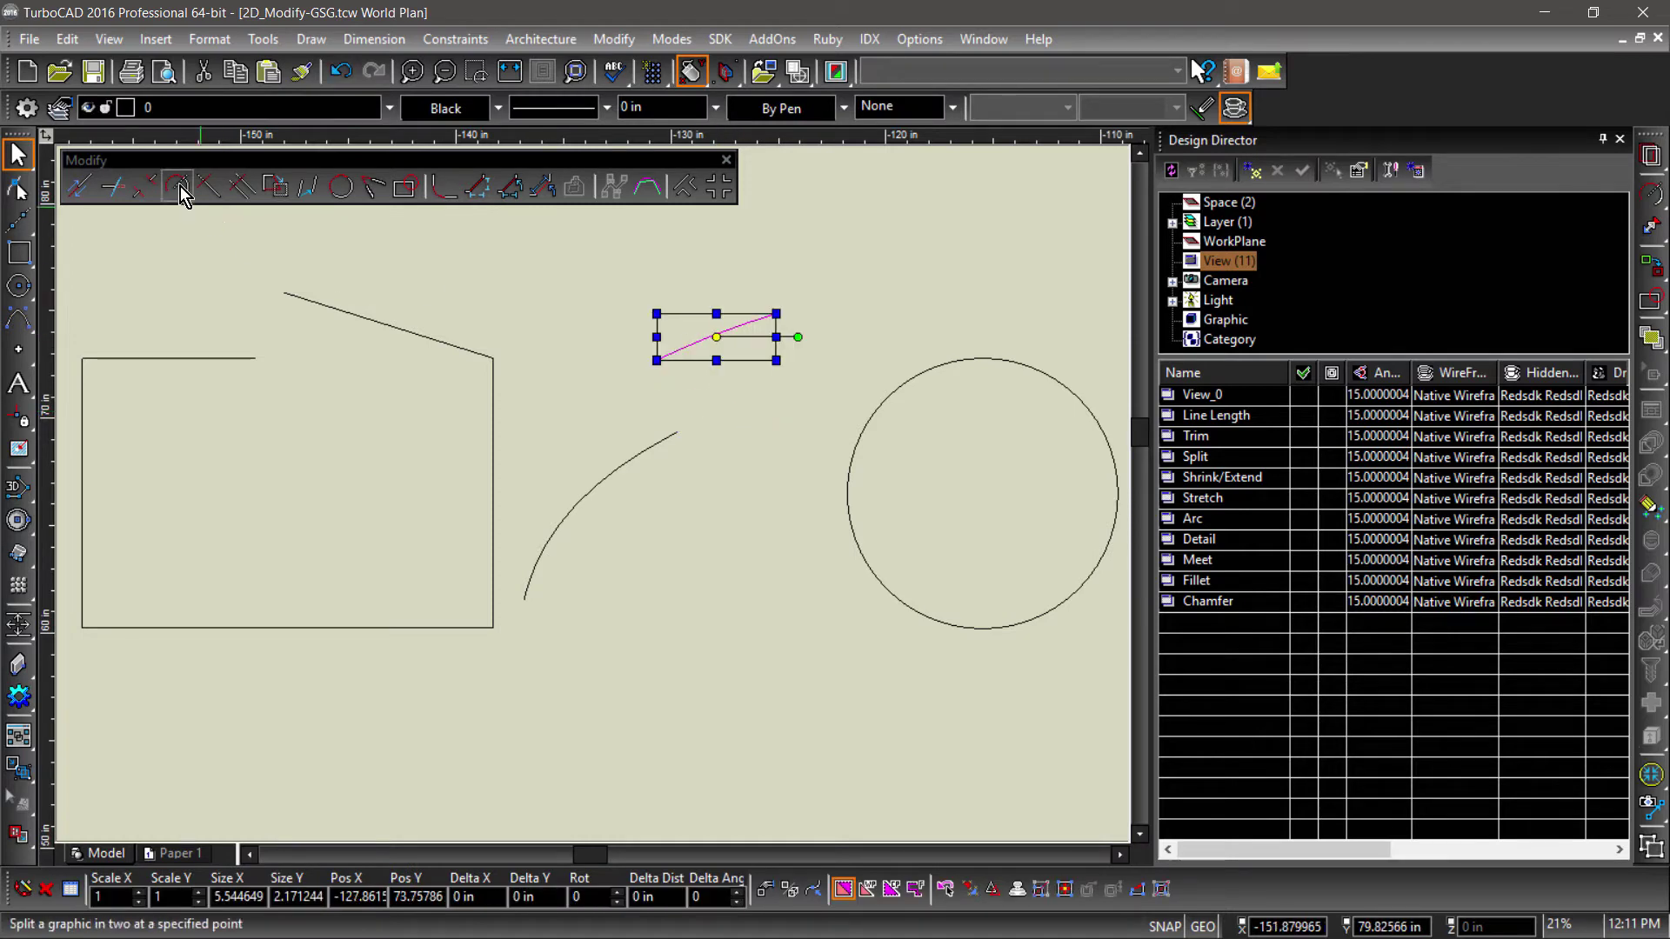
click(889, 375)
click(957, 319)
click(859, 440)
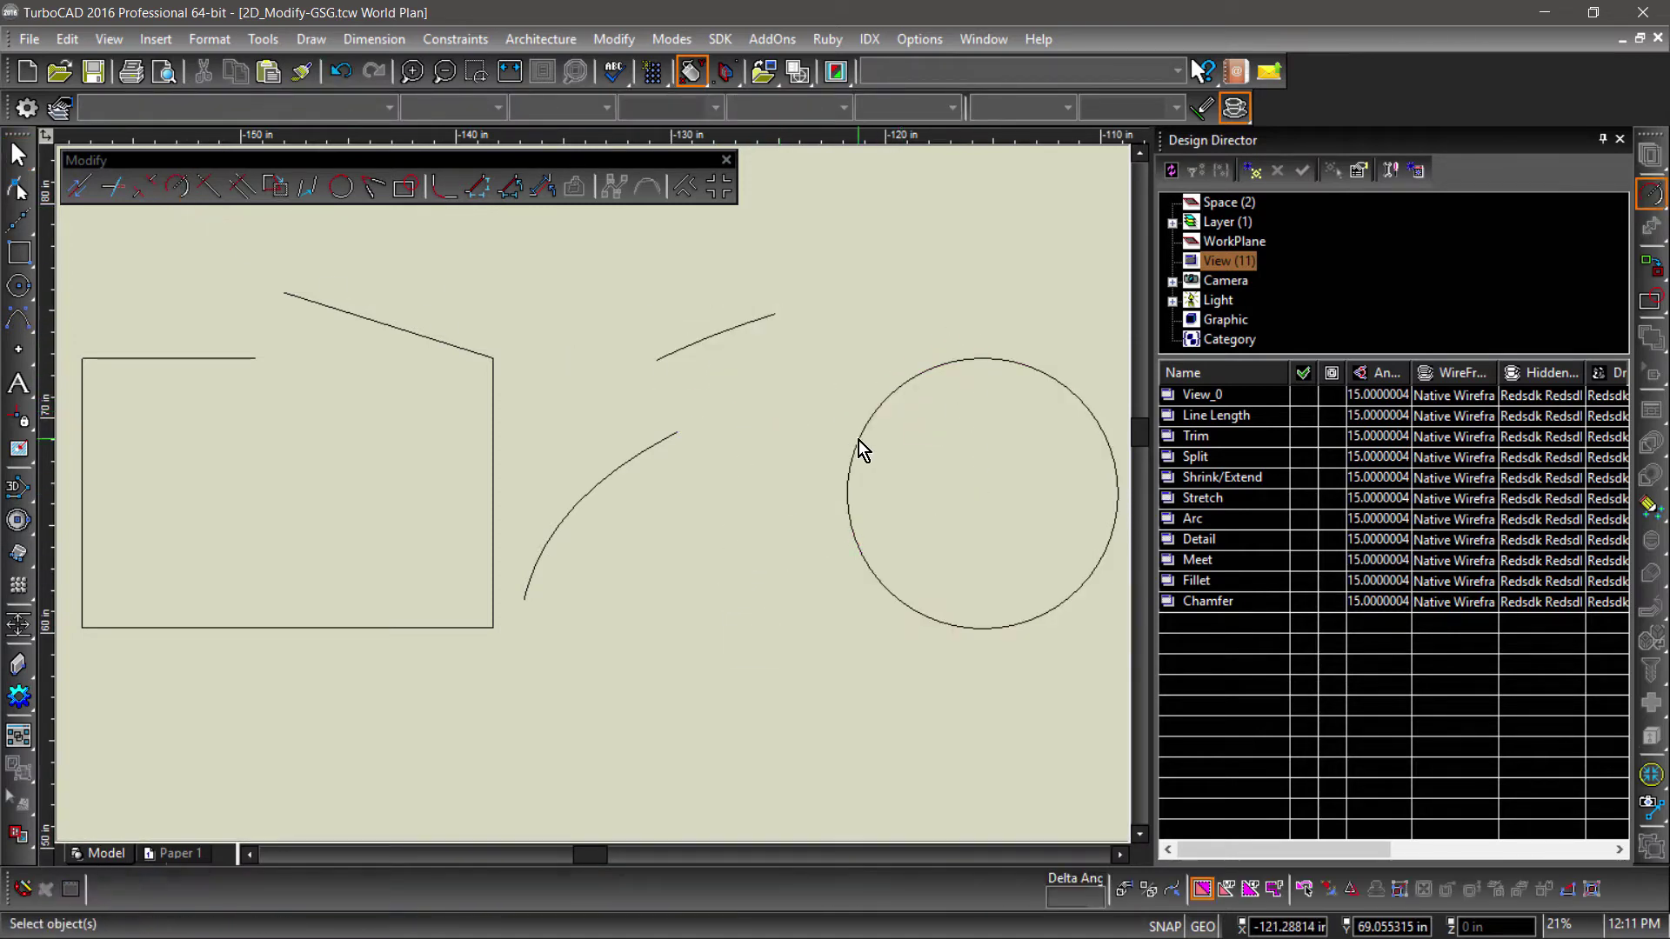
key(Escape)
click(859, 441)
drag(913, 447, 880, 428)
click(742, 453)
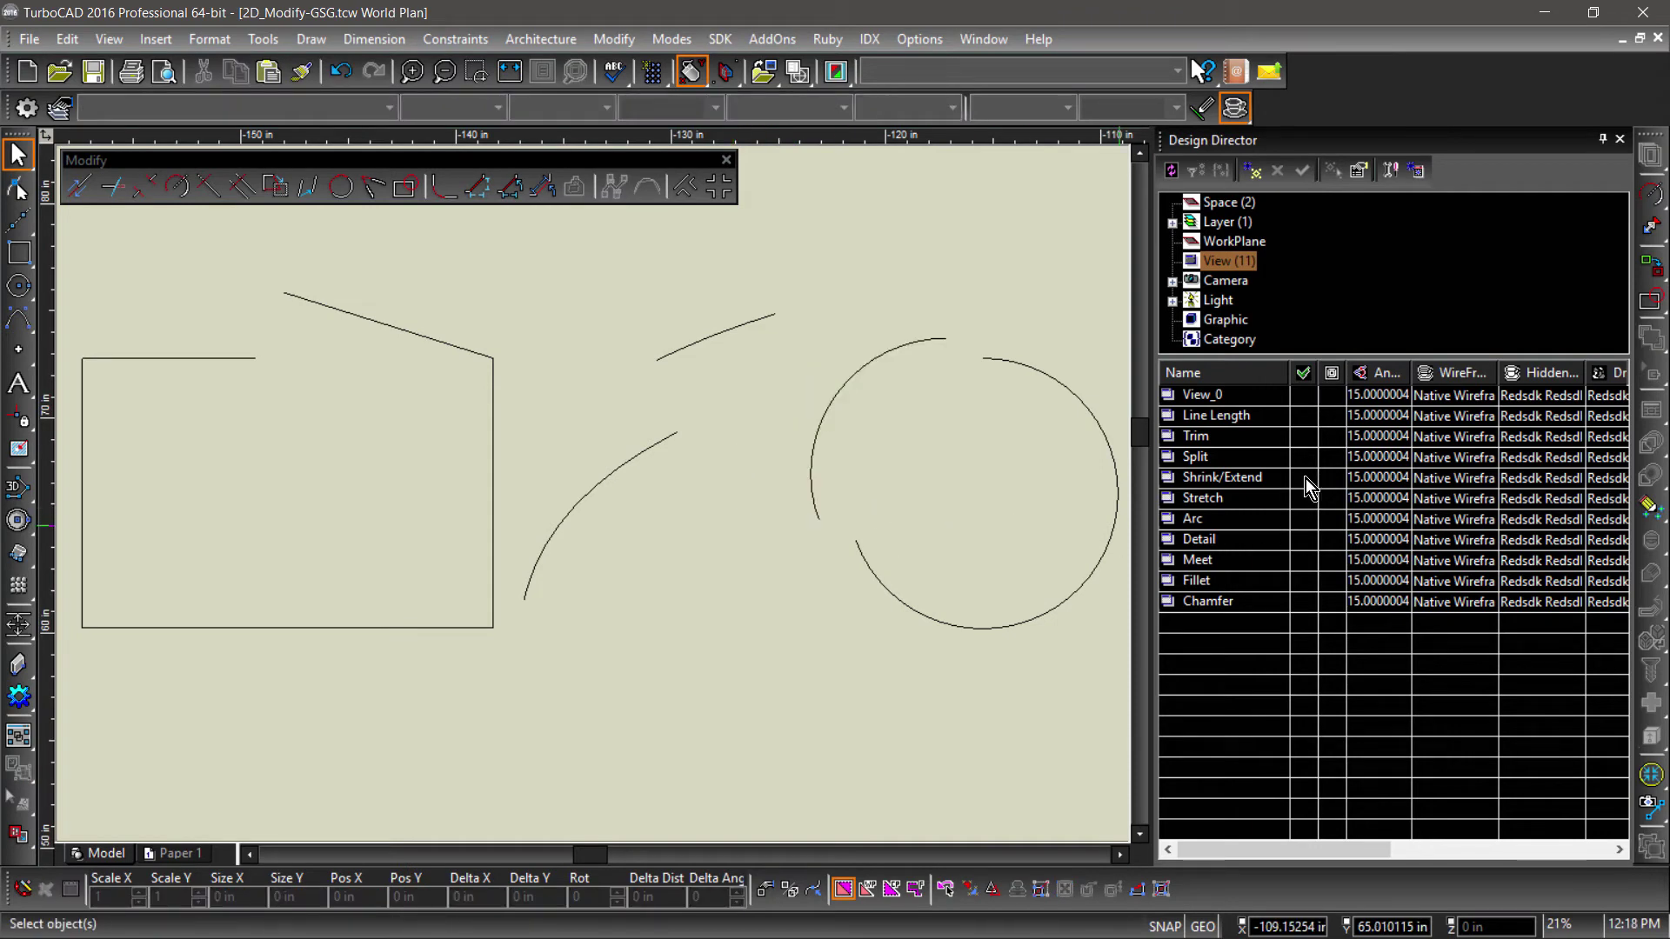
On the Shrink/Extend view, extend the lower-left arc and sloped line to the rectangle
click(1303, 478)
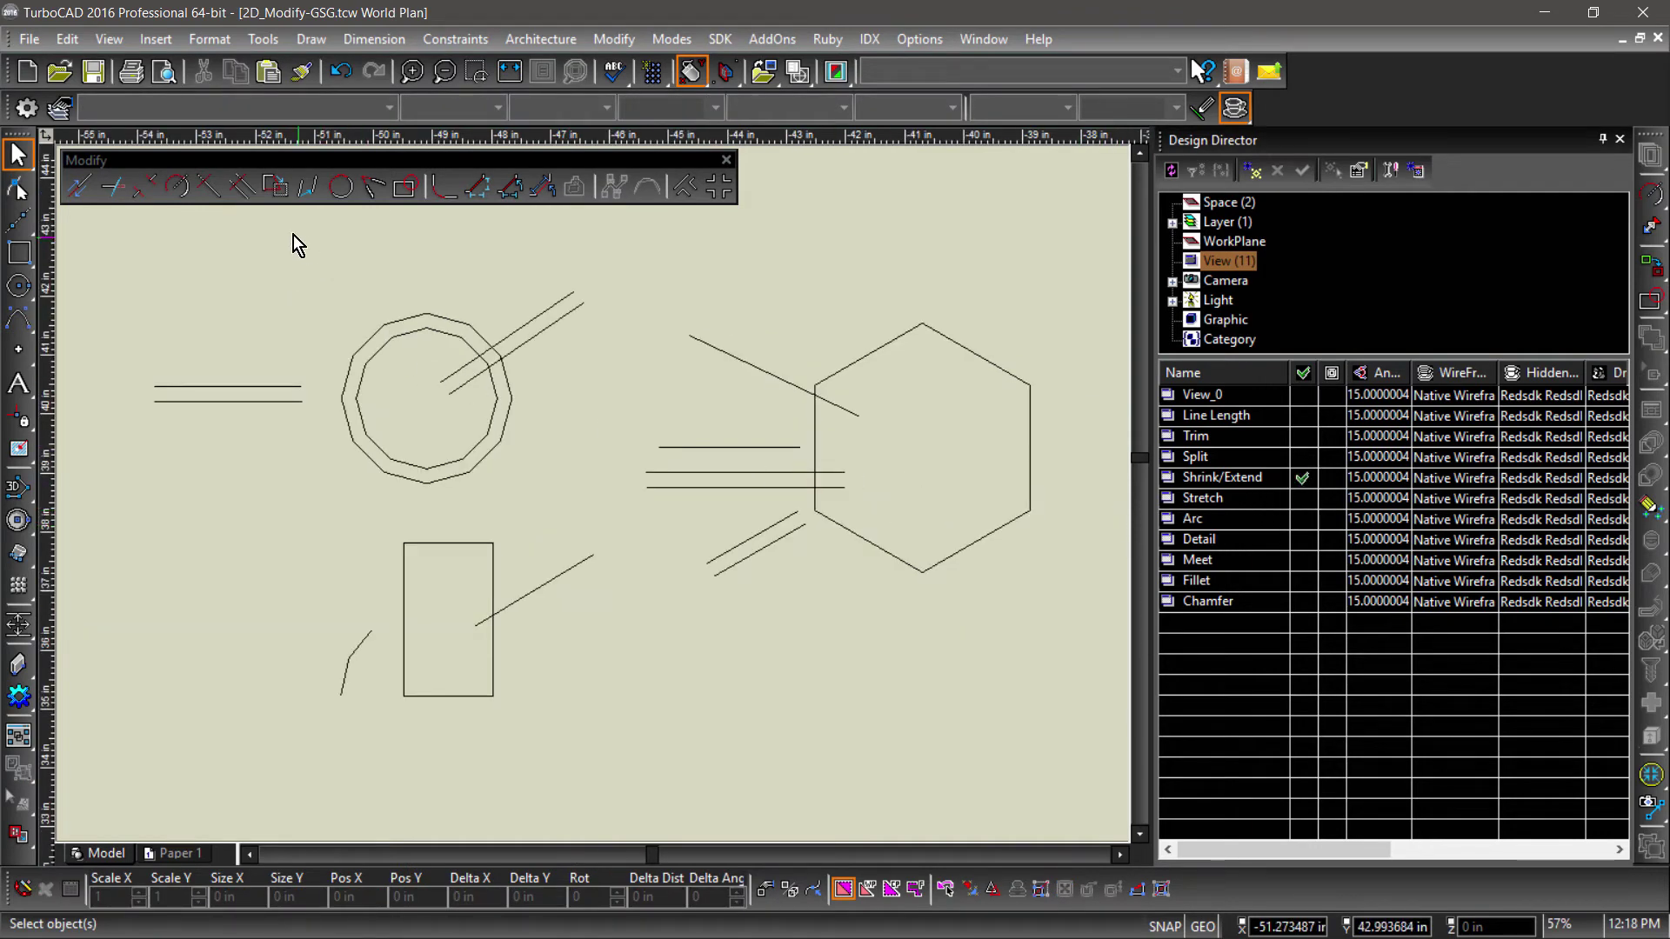
click(211, 190)
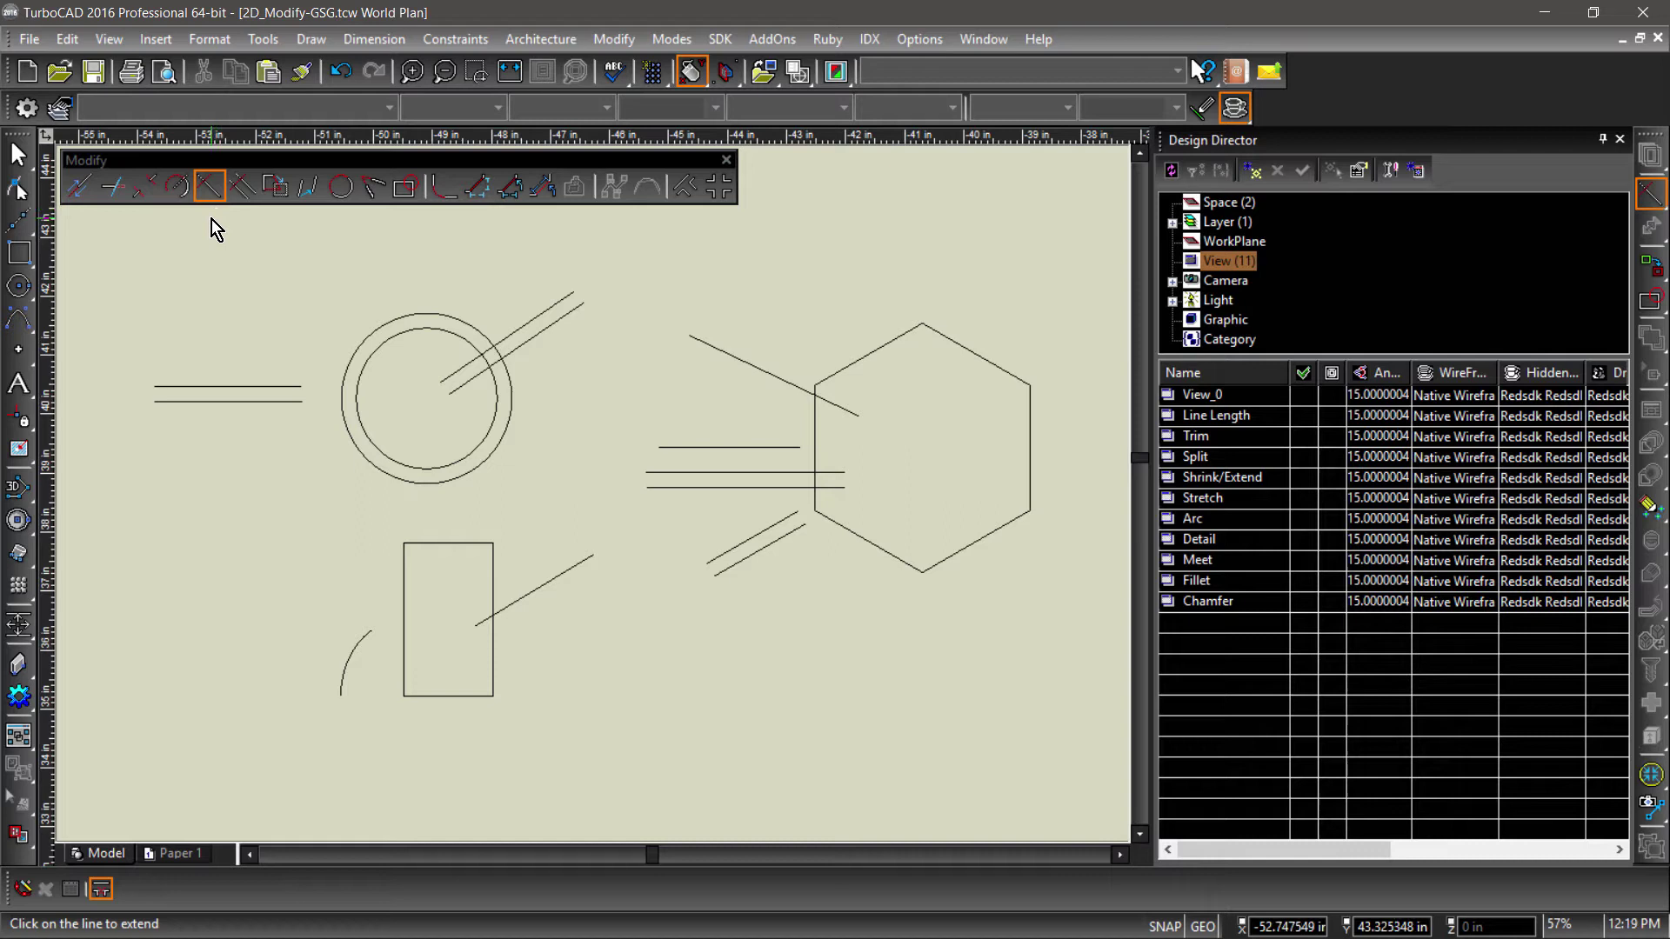
click(363, 639)
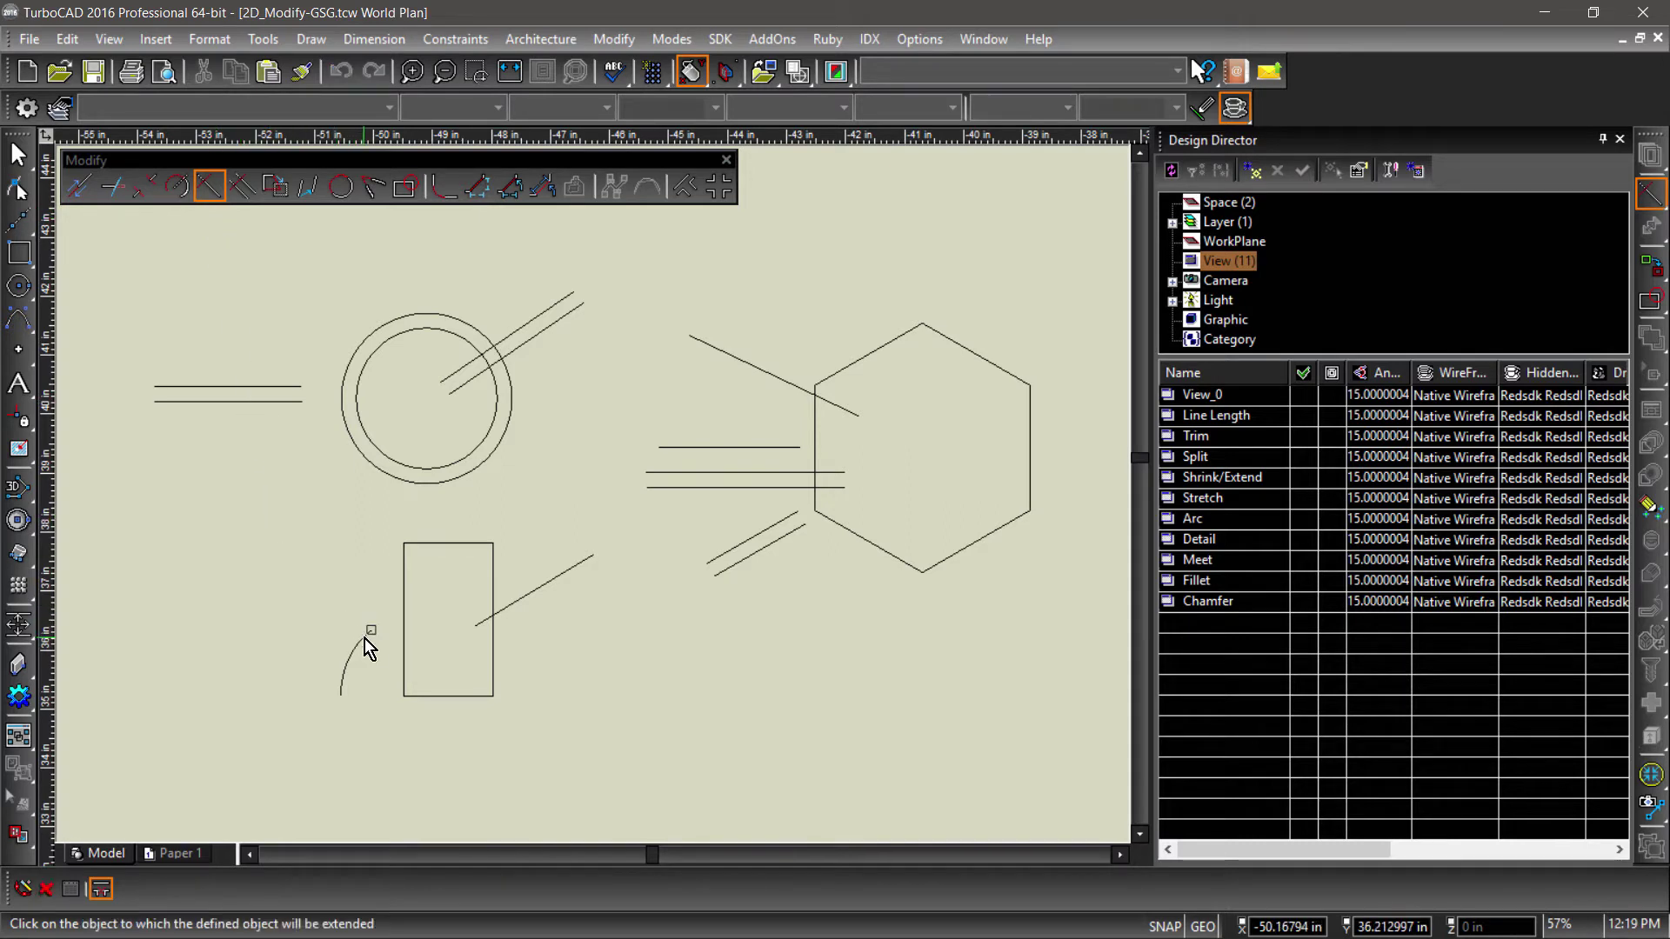
click(403, 612)
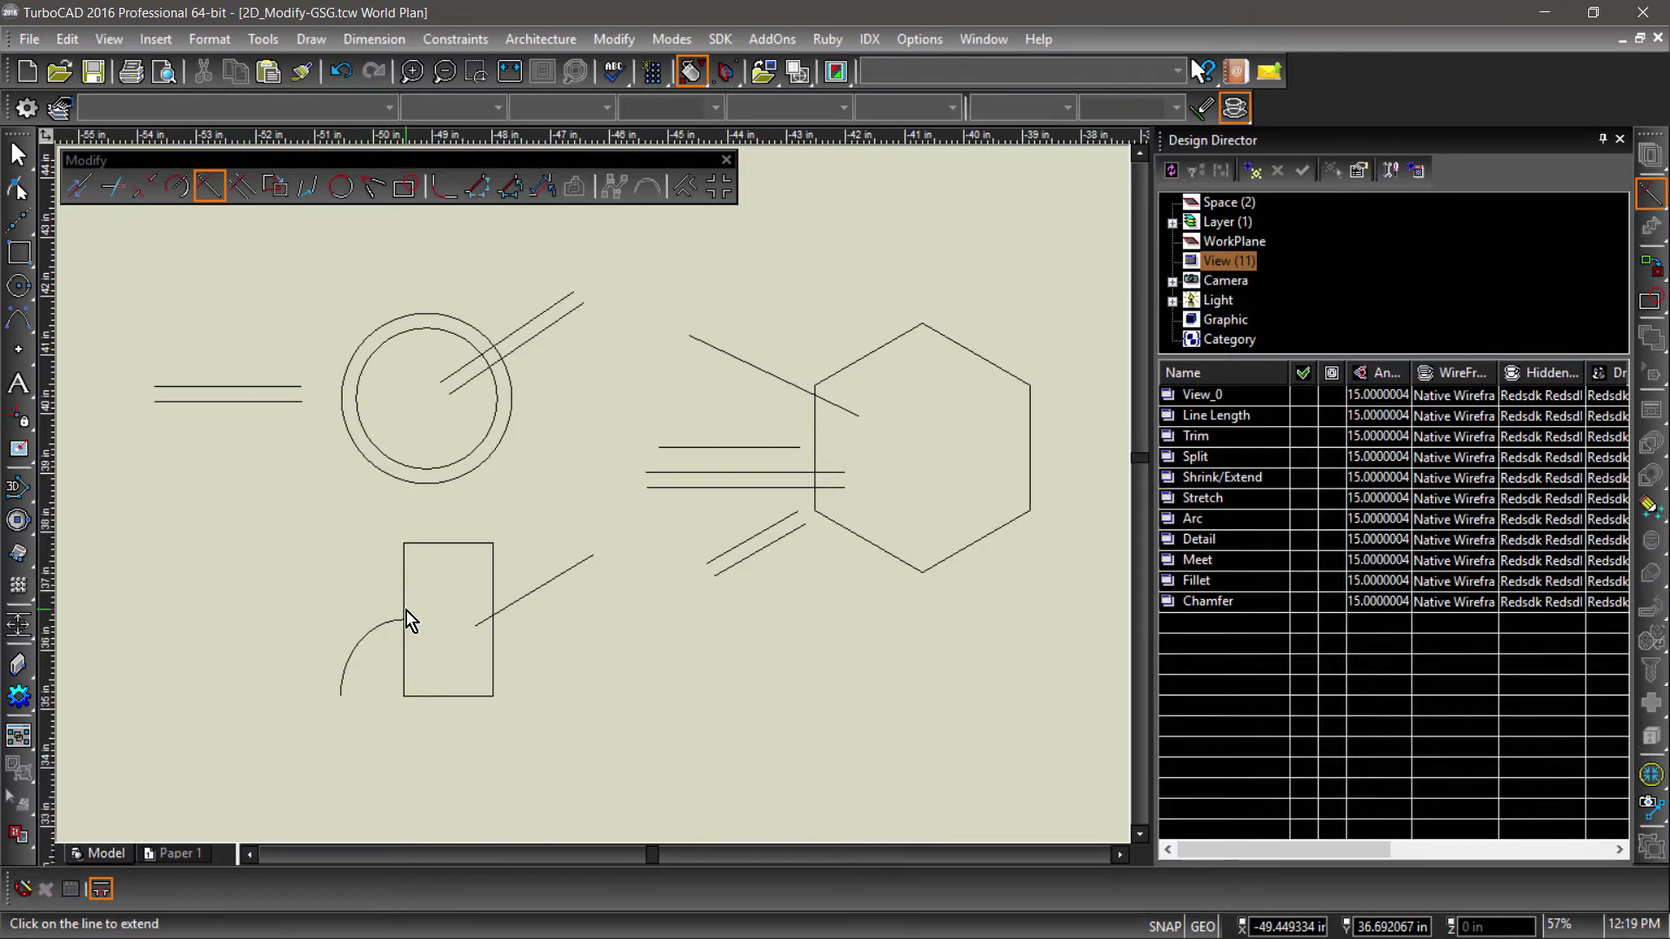
click(478, 624)
click(492, 604)
Make the parallel lines and the diagonal lines end at the outer circle
click(301, 401)
click(342, 414)
click(442, 373)
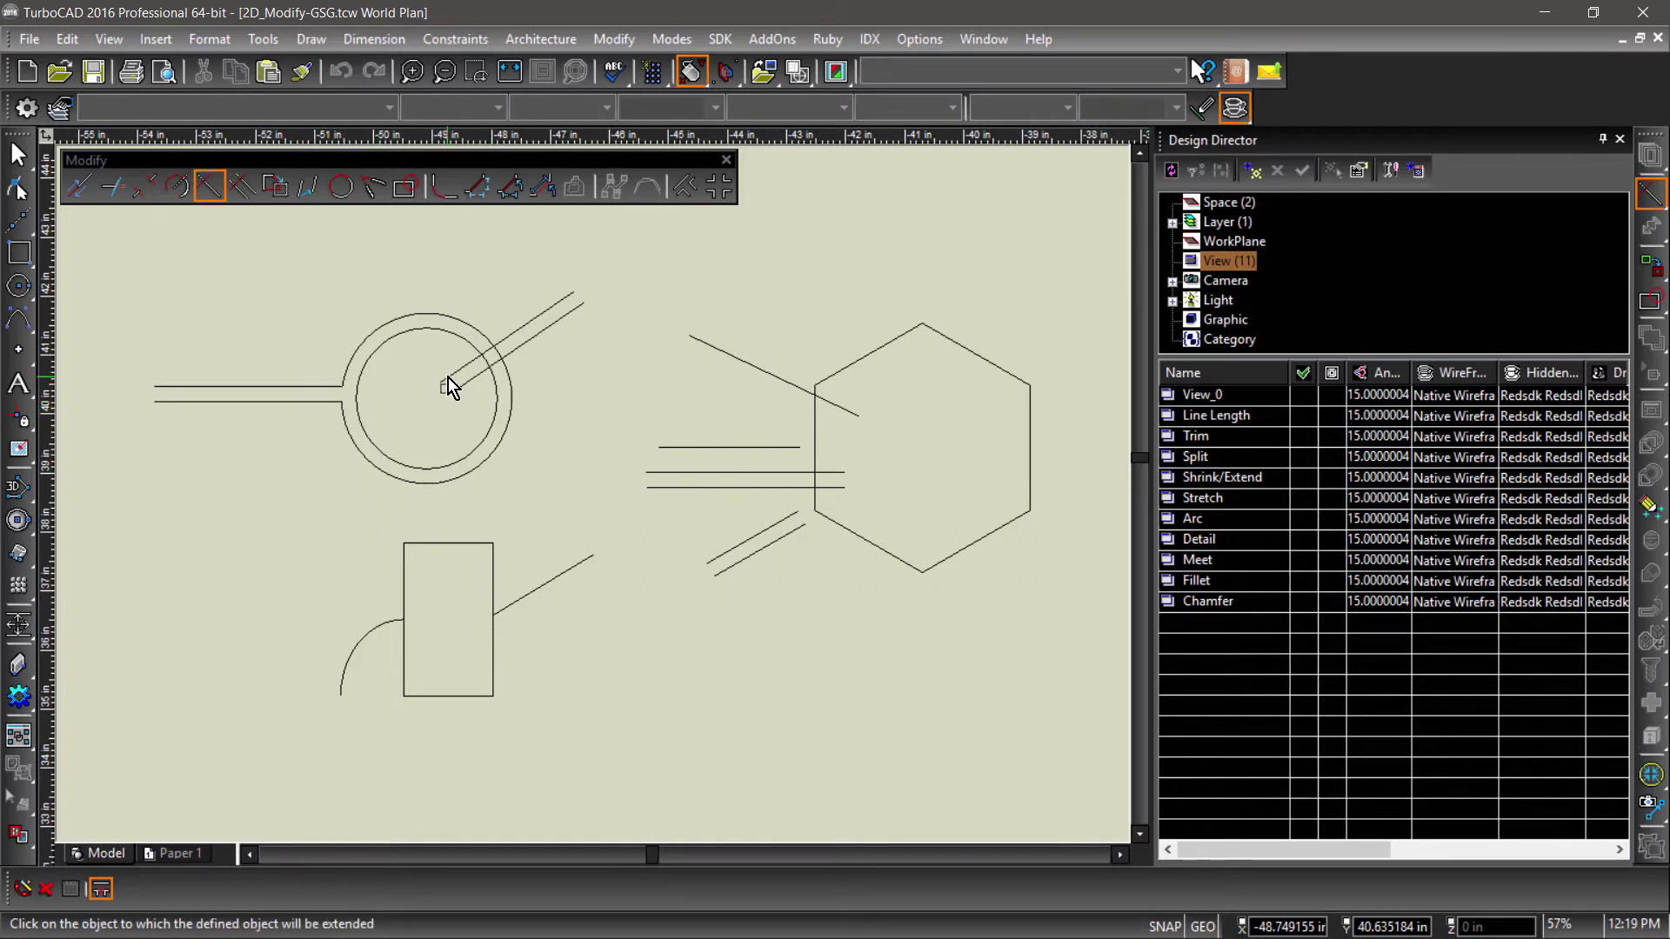
click(483, 332)
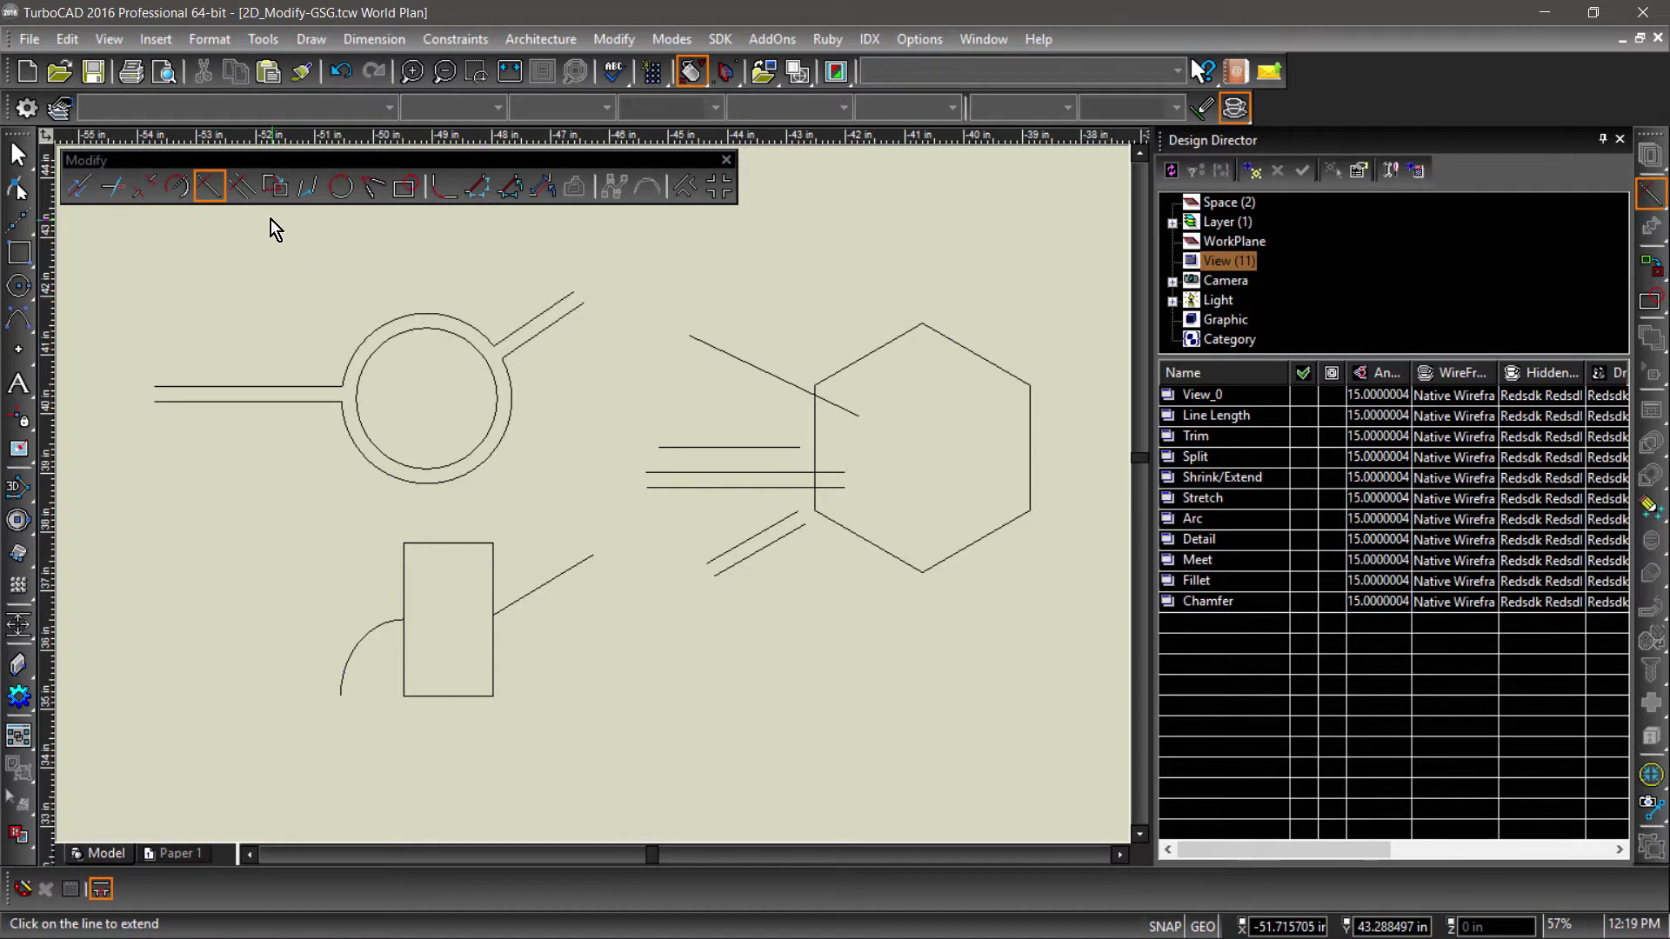
click(238, 186)
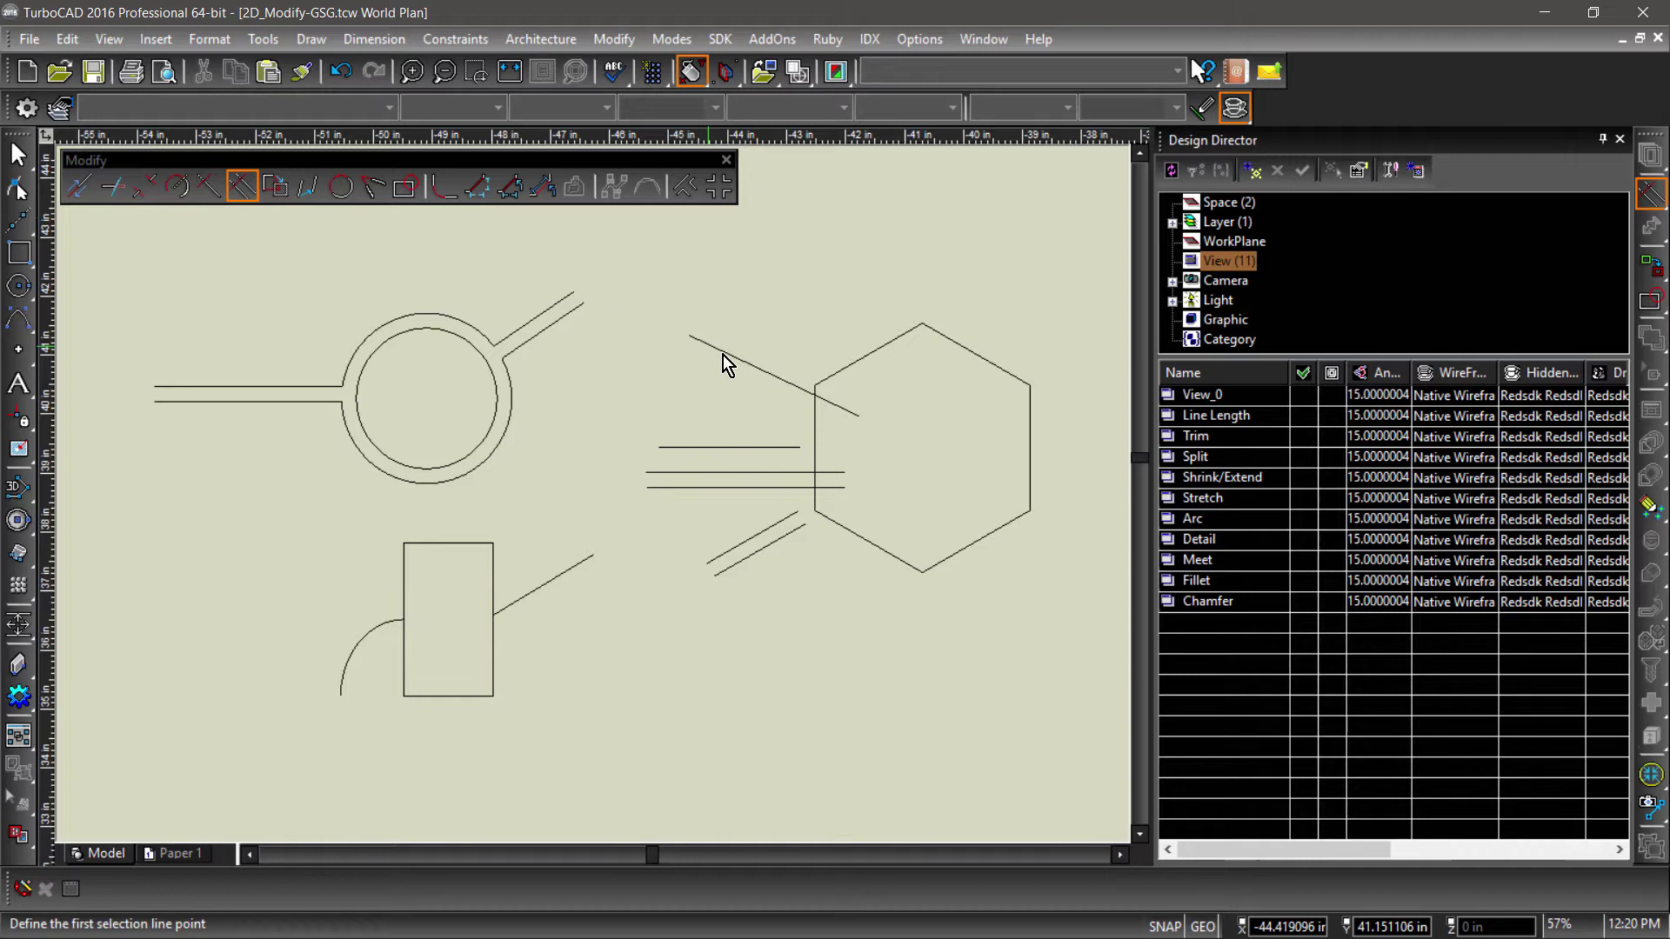
Fence-select the four short left lines and extend them to the hexagon's edge
click(780, 348)
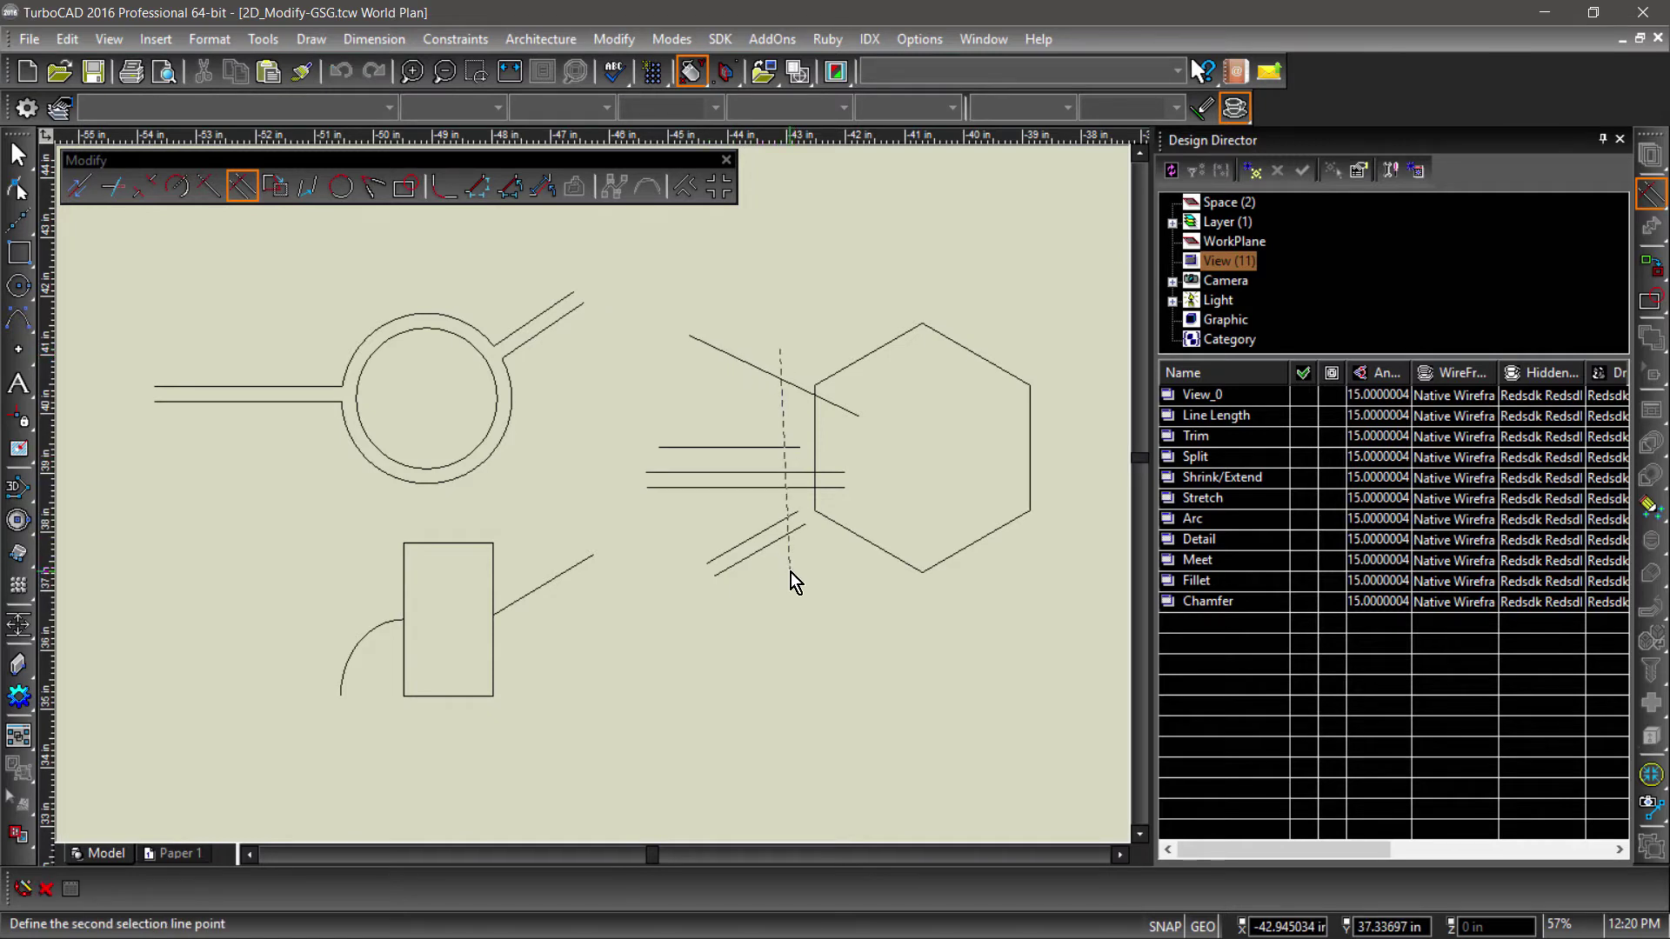
click(791, 570)
click(816, 426)
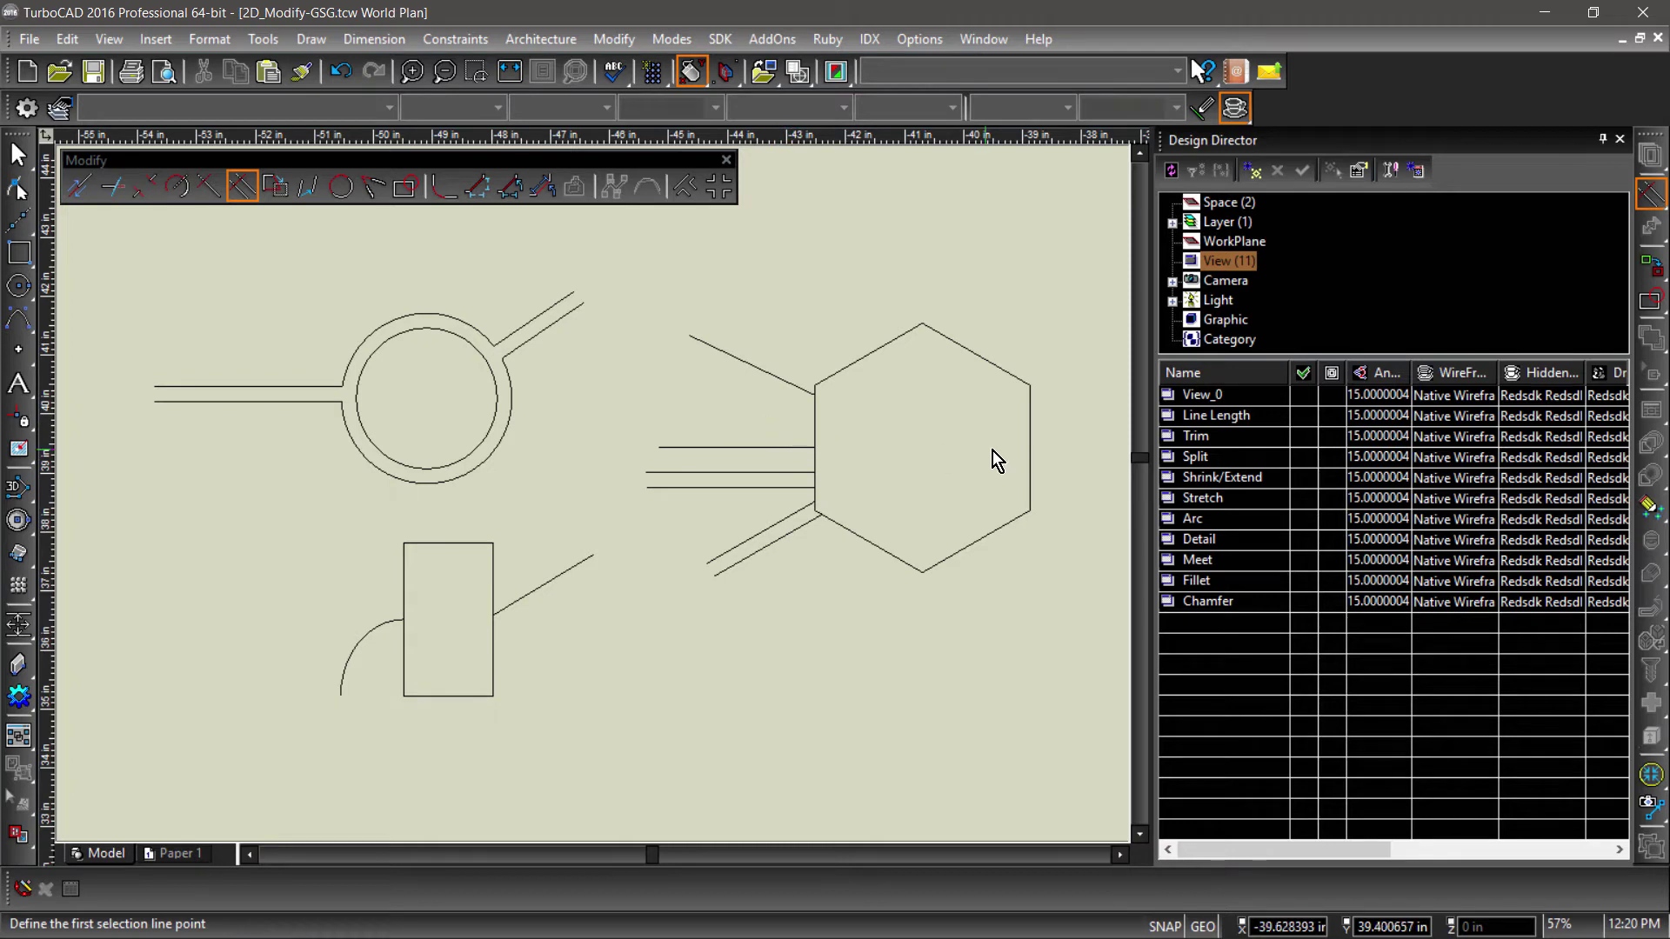
Stretch both middle hatched bars' right ends to the right rectangle, then show the Arc view
click(1301, 498)
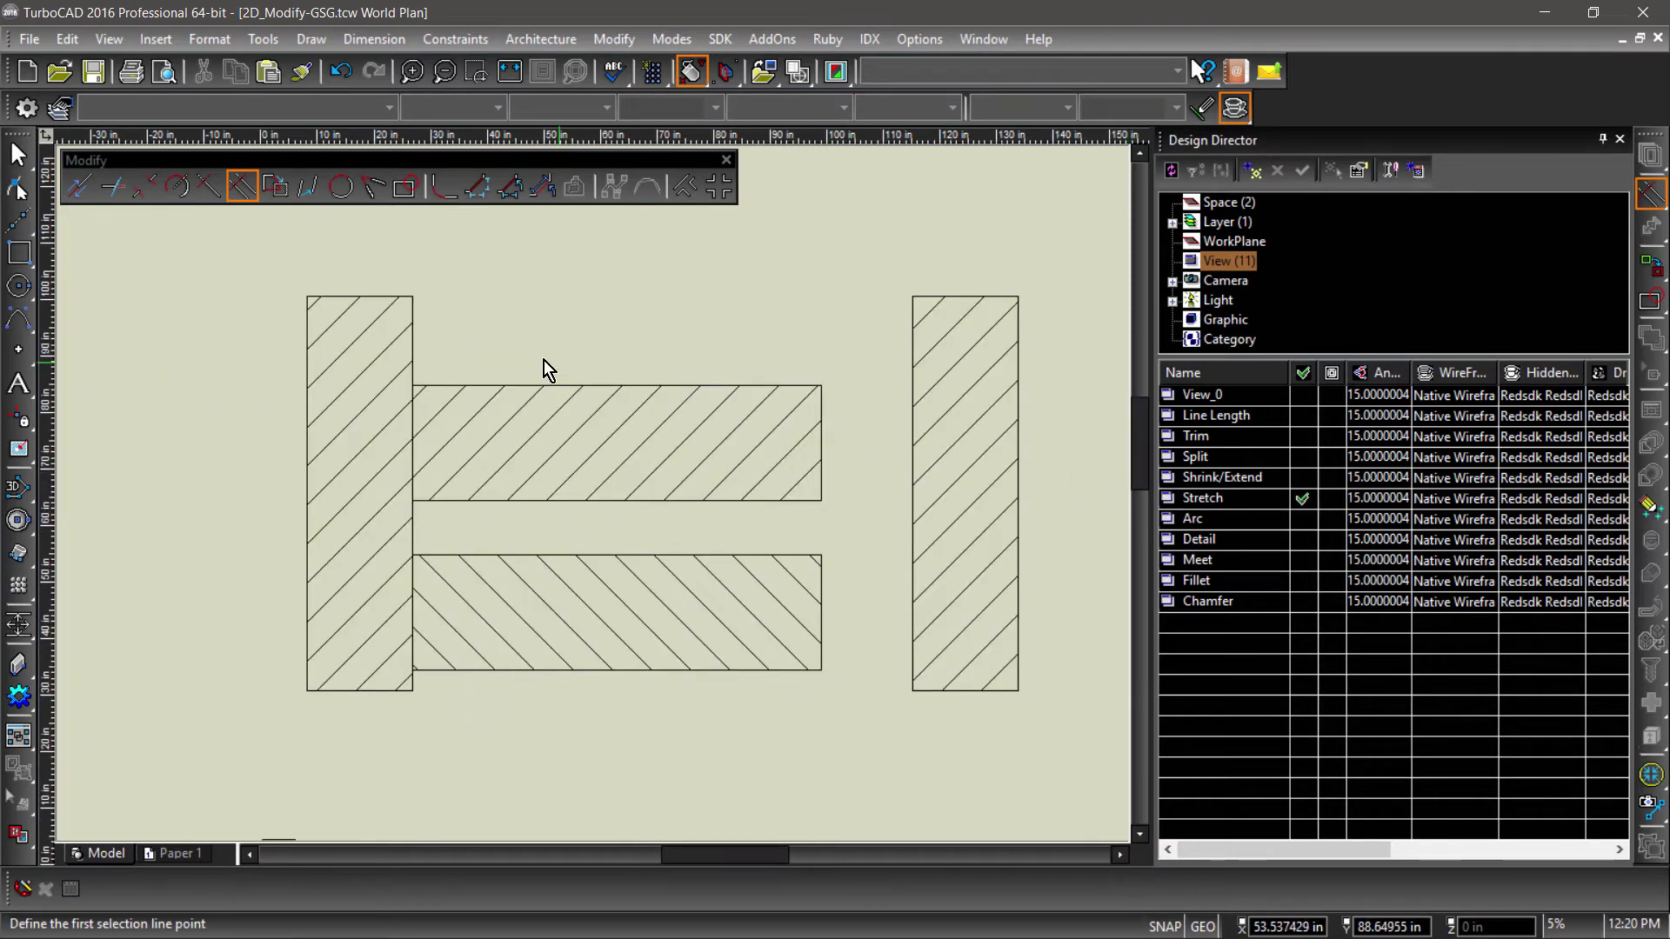
click(285, 193)
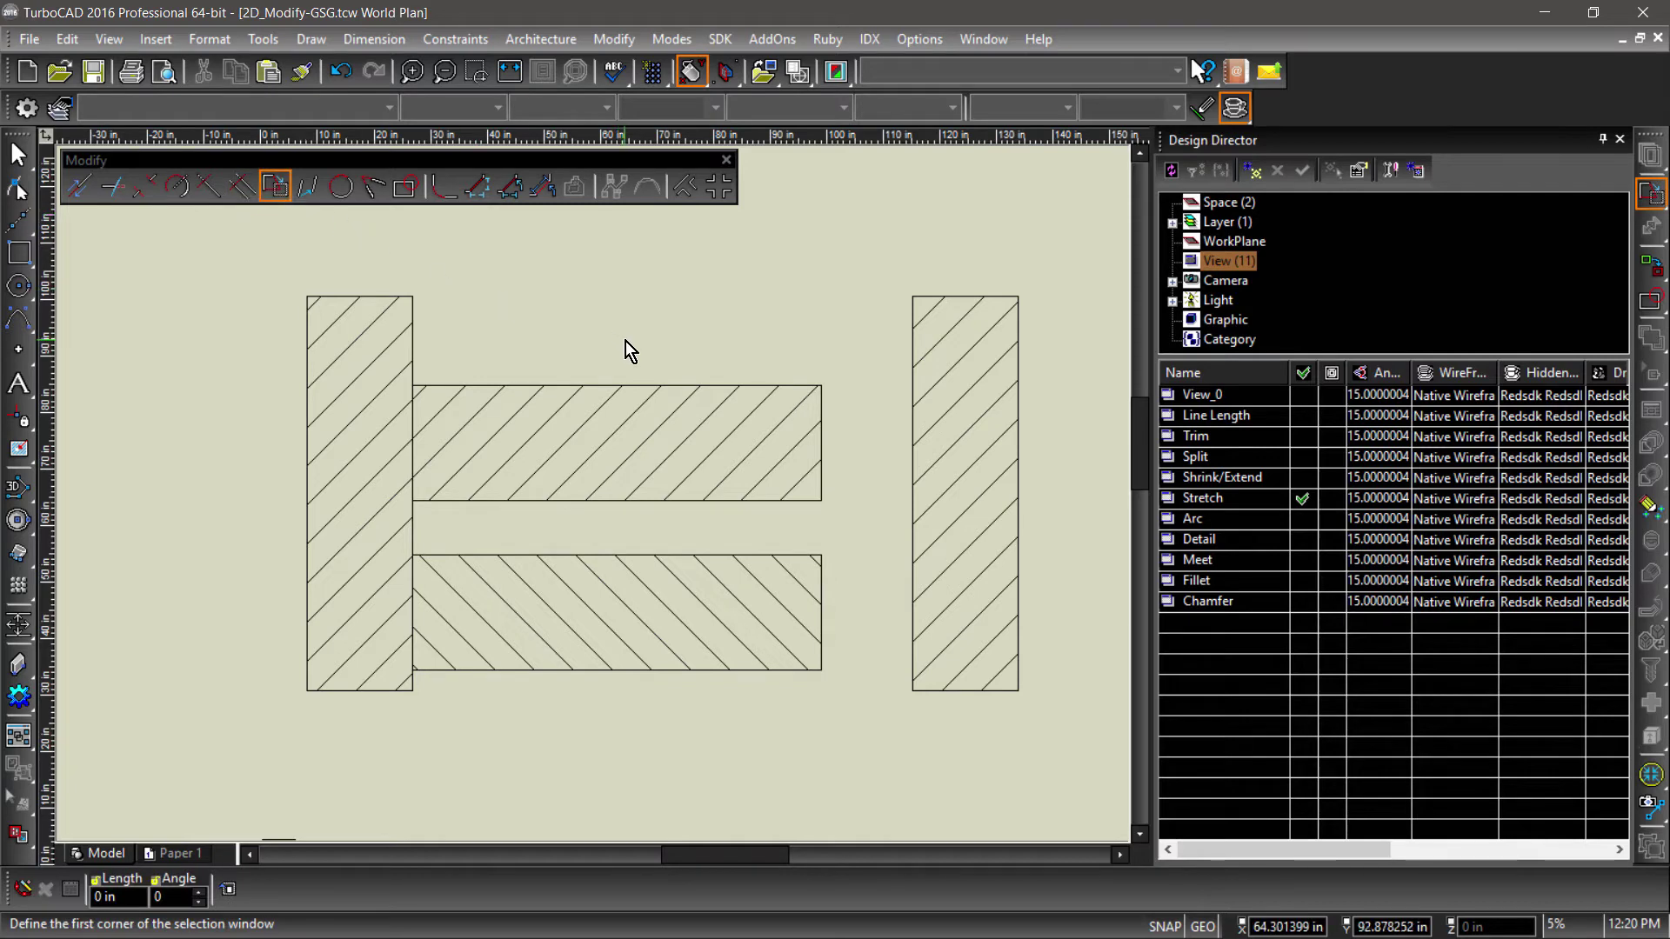
click(764, 351)
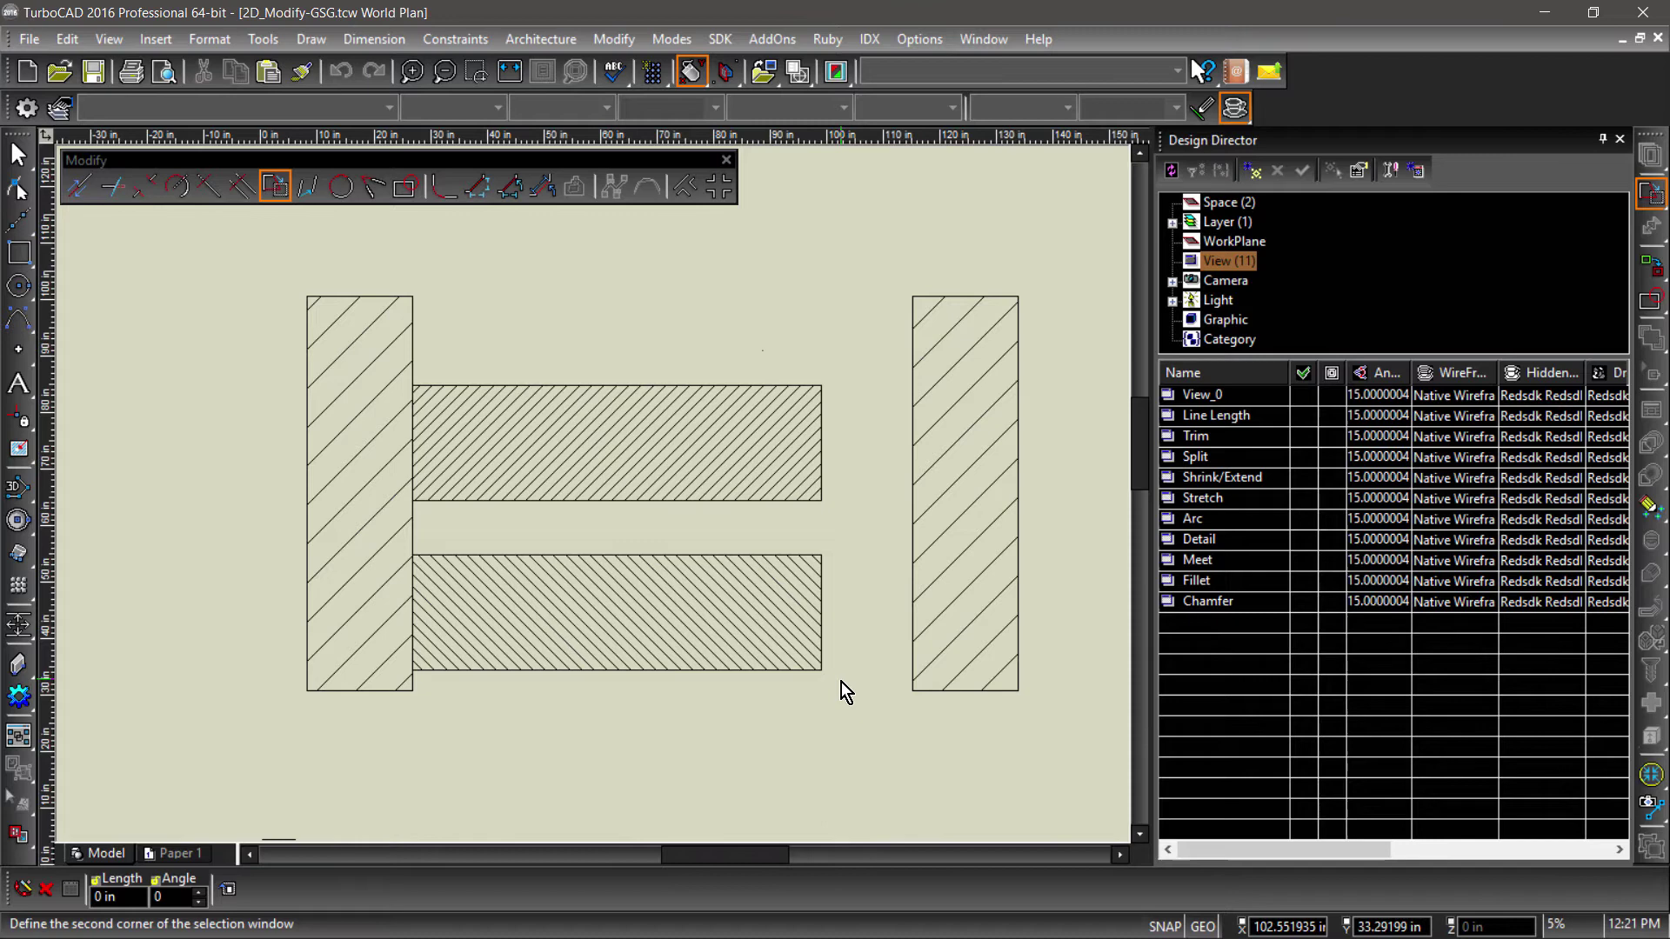
click(838, 721)
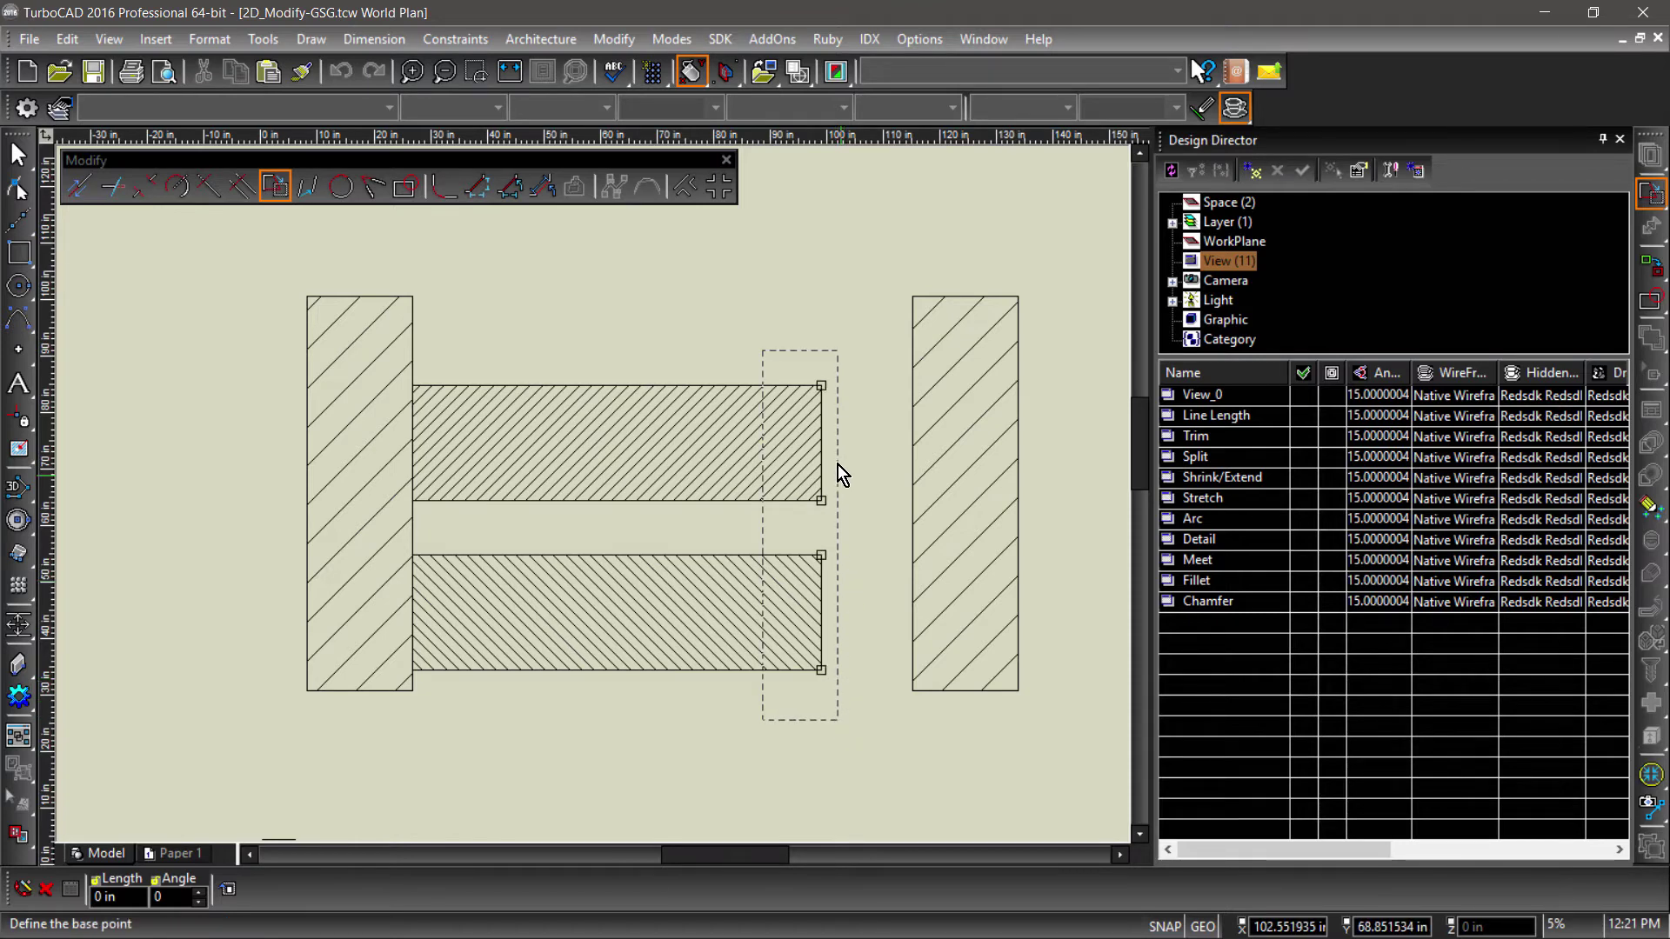
click(822, 386)
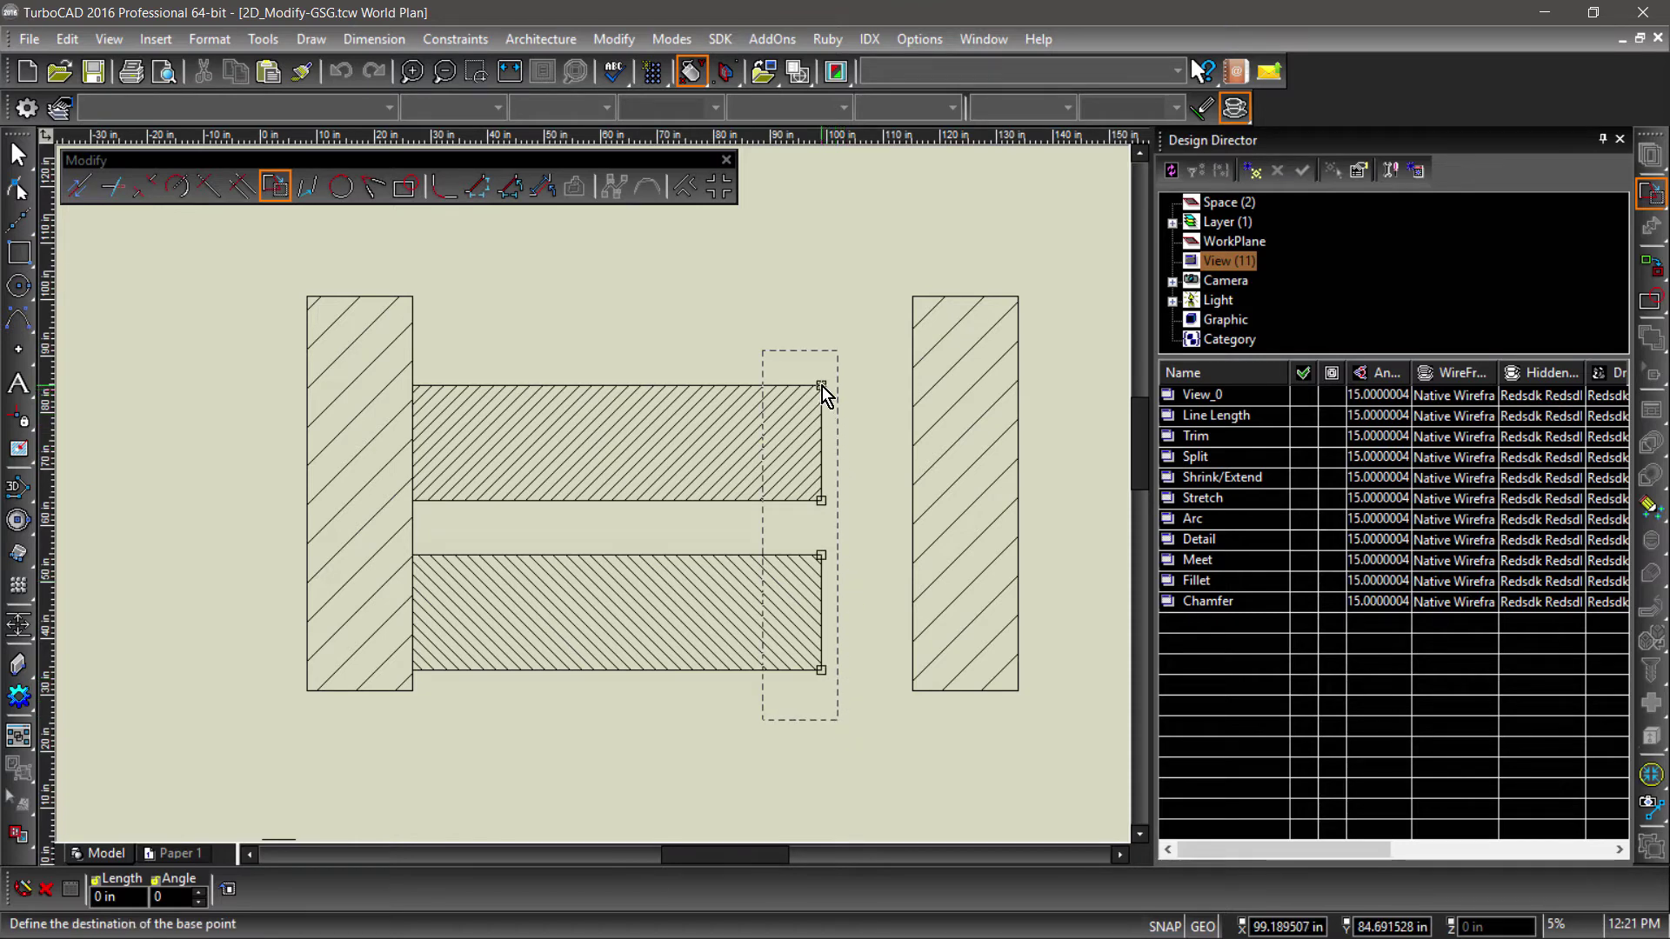
click(911, 301)
click(1303, 520)
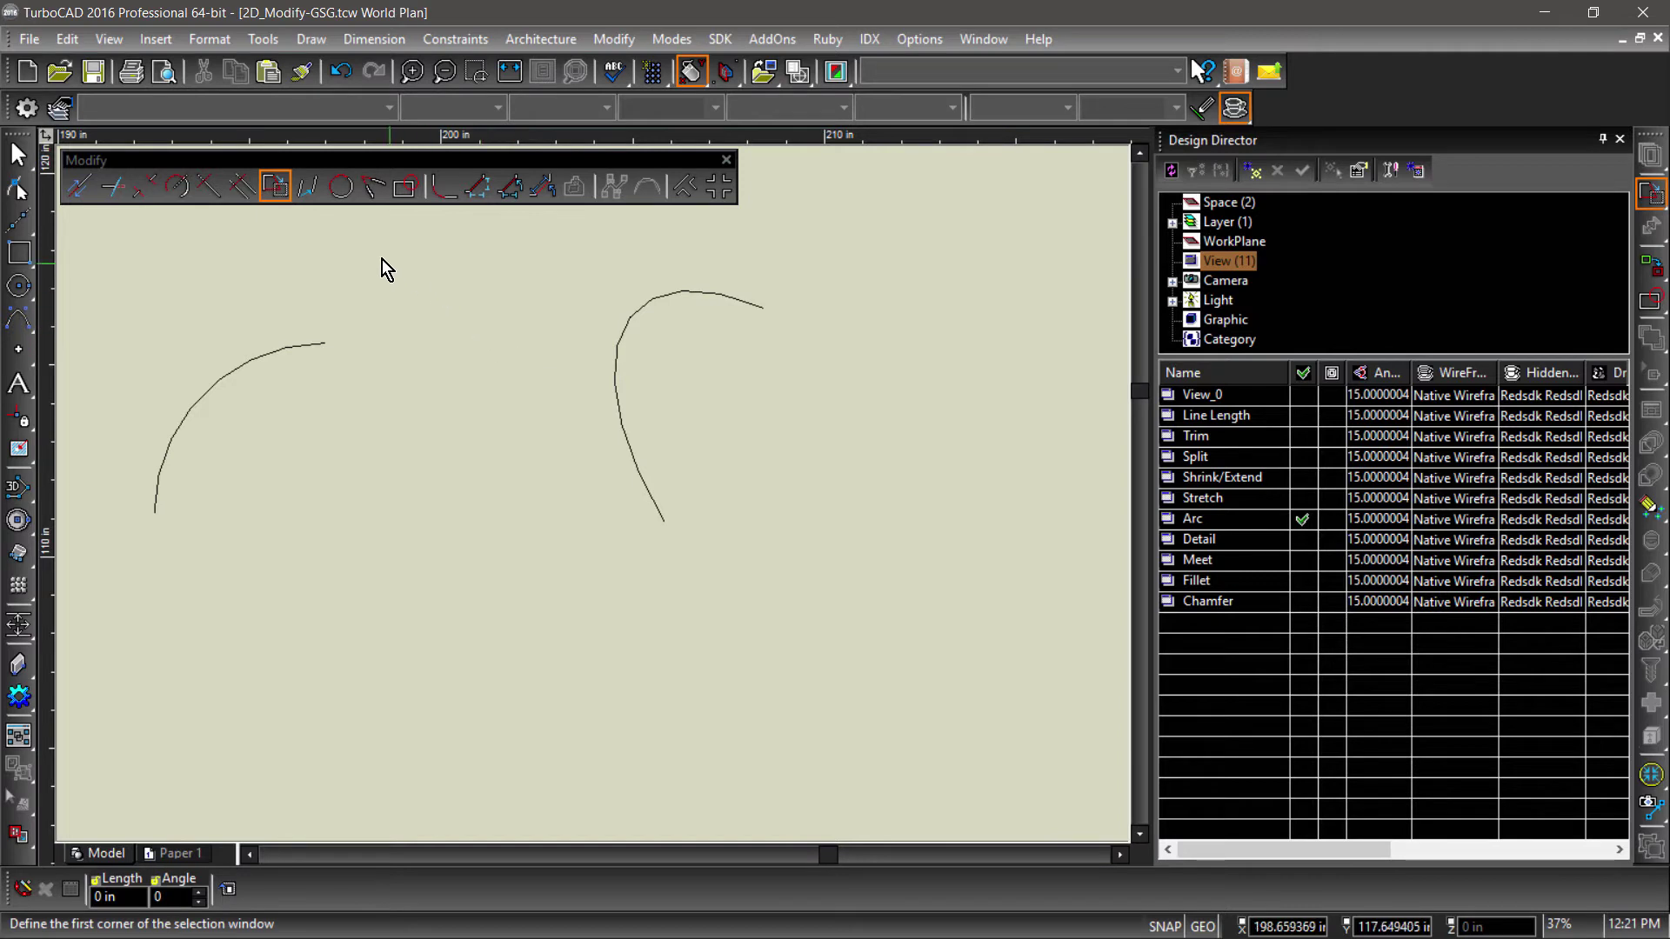
Replace the left and right arcs with their complements, the remaining portions of their circles
click(337, 187)
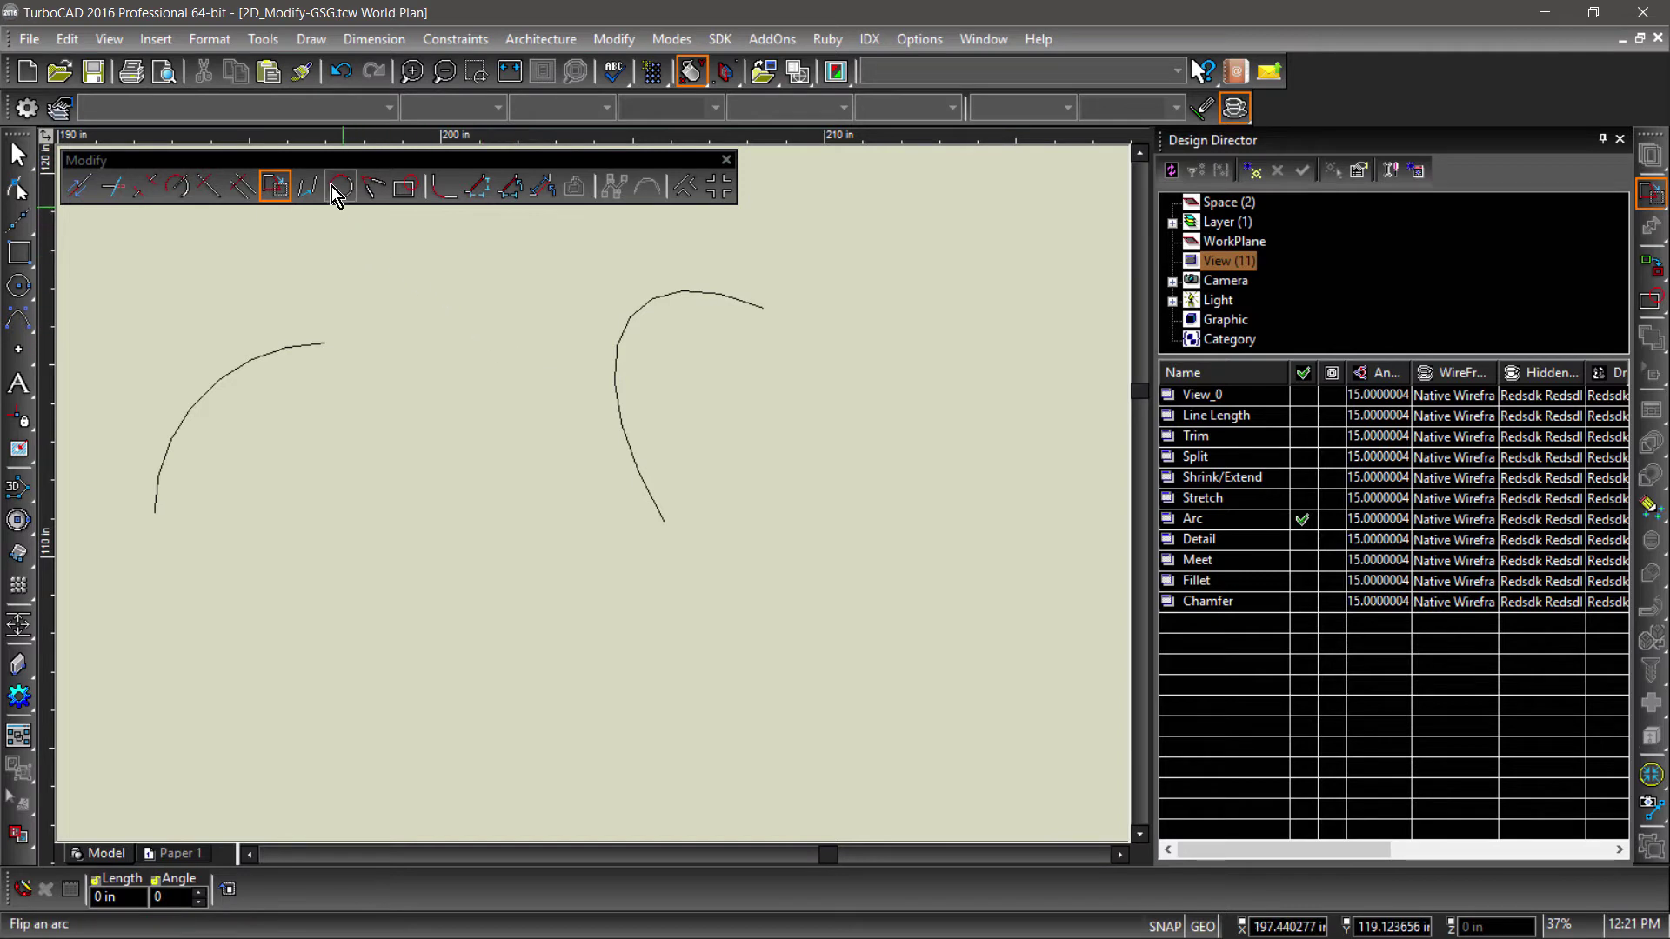
click(255, 358)
click(283, 402)
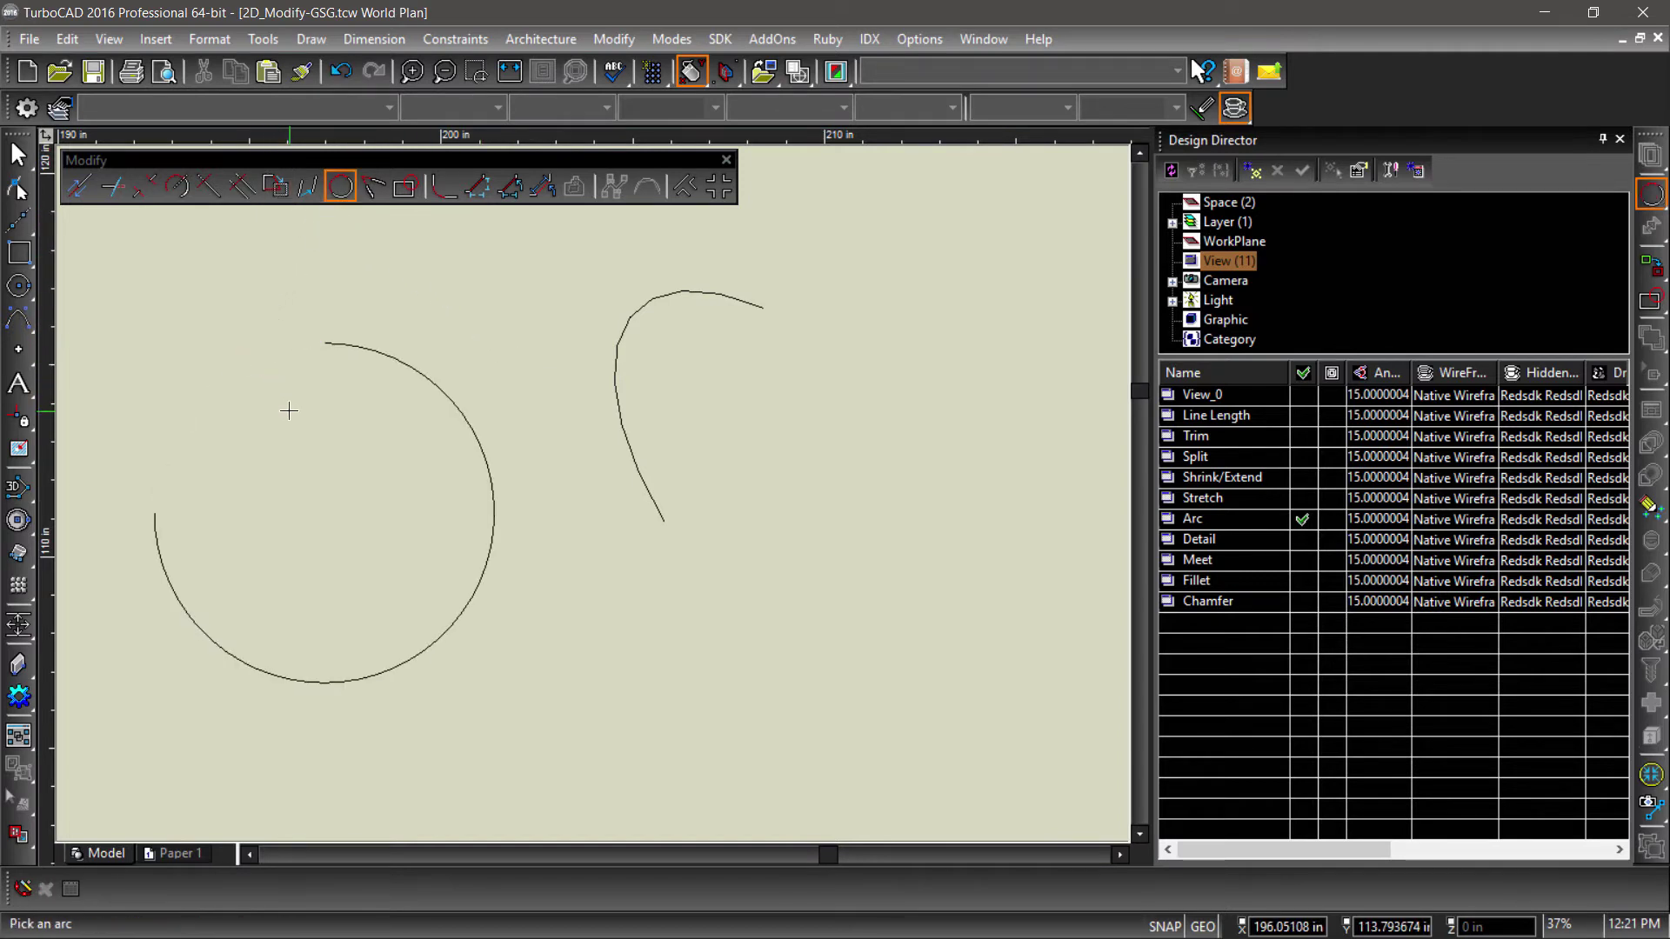
click(623, 364)
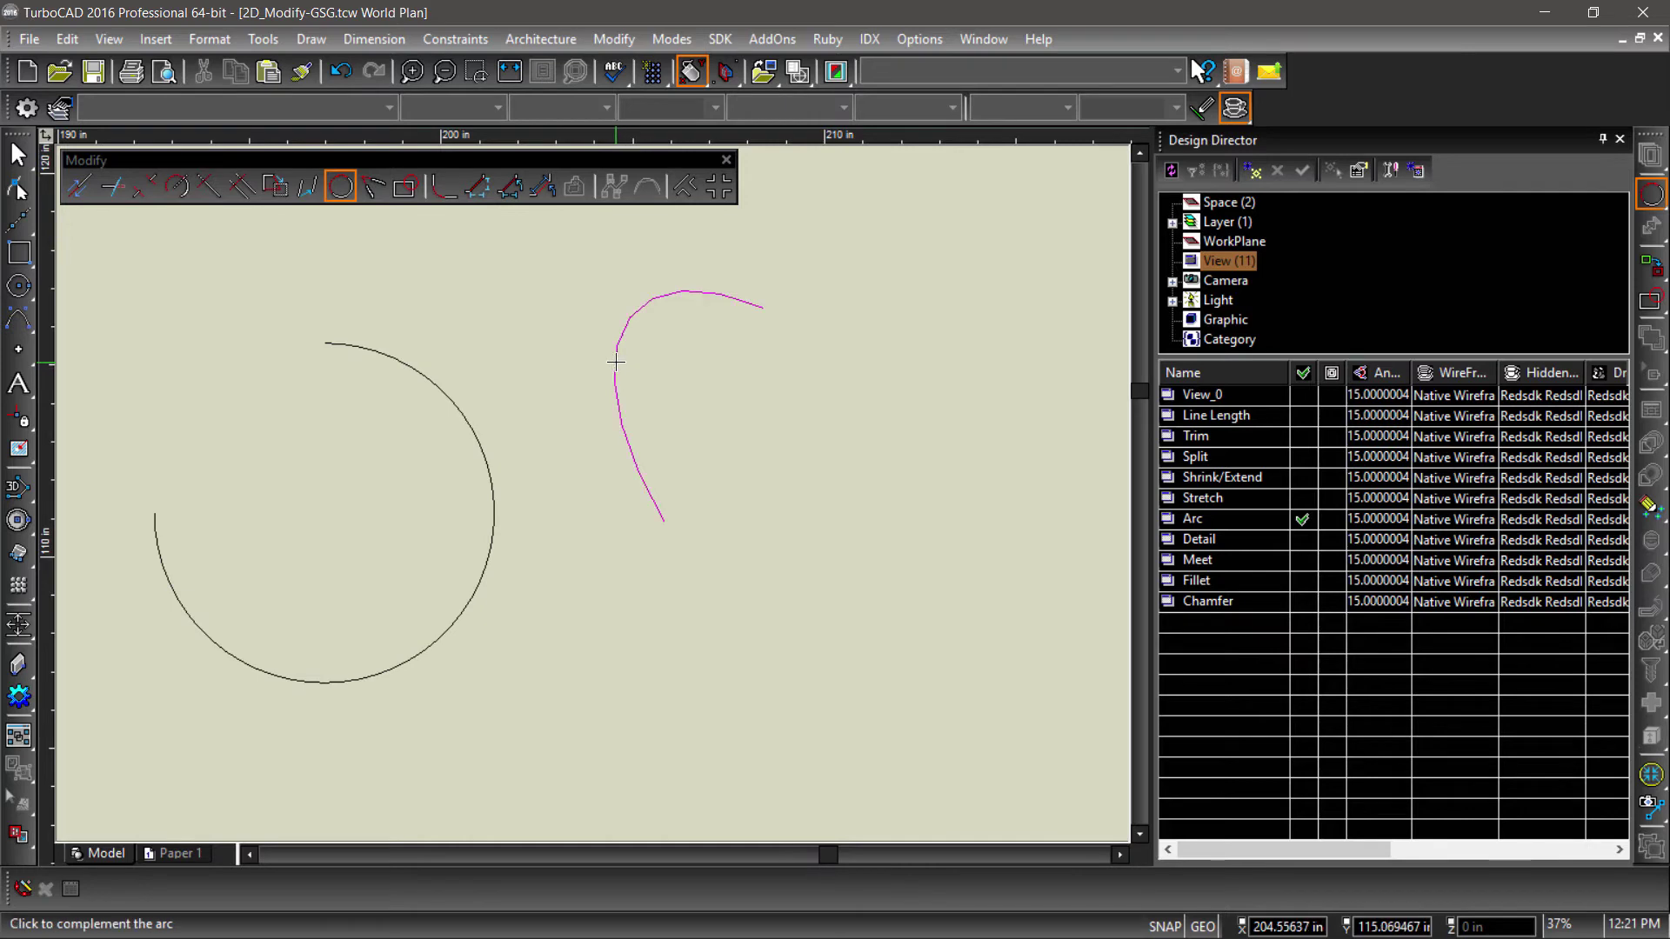
click(710, 426)
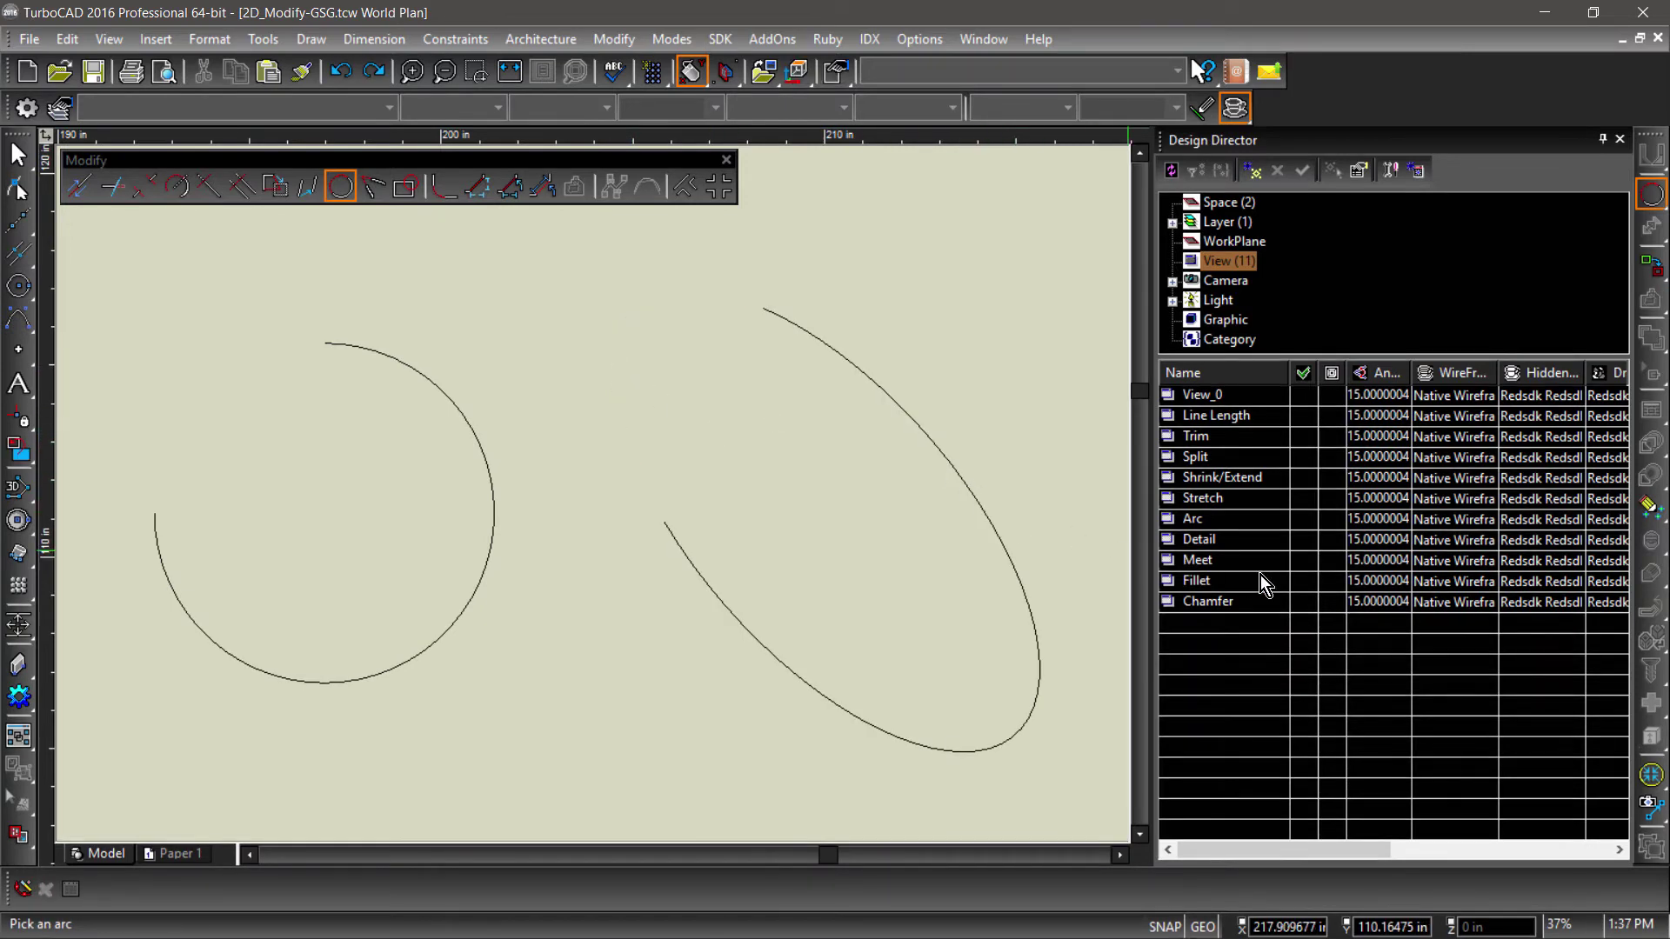
Show the Meet view and set Meet 2 Lines to produce a polyline
click(1302, 560)
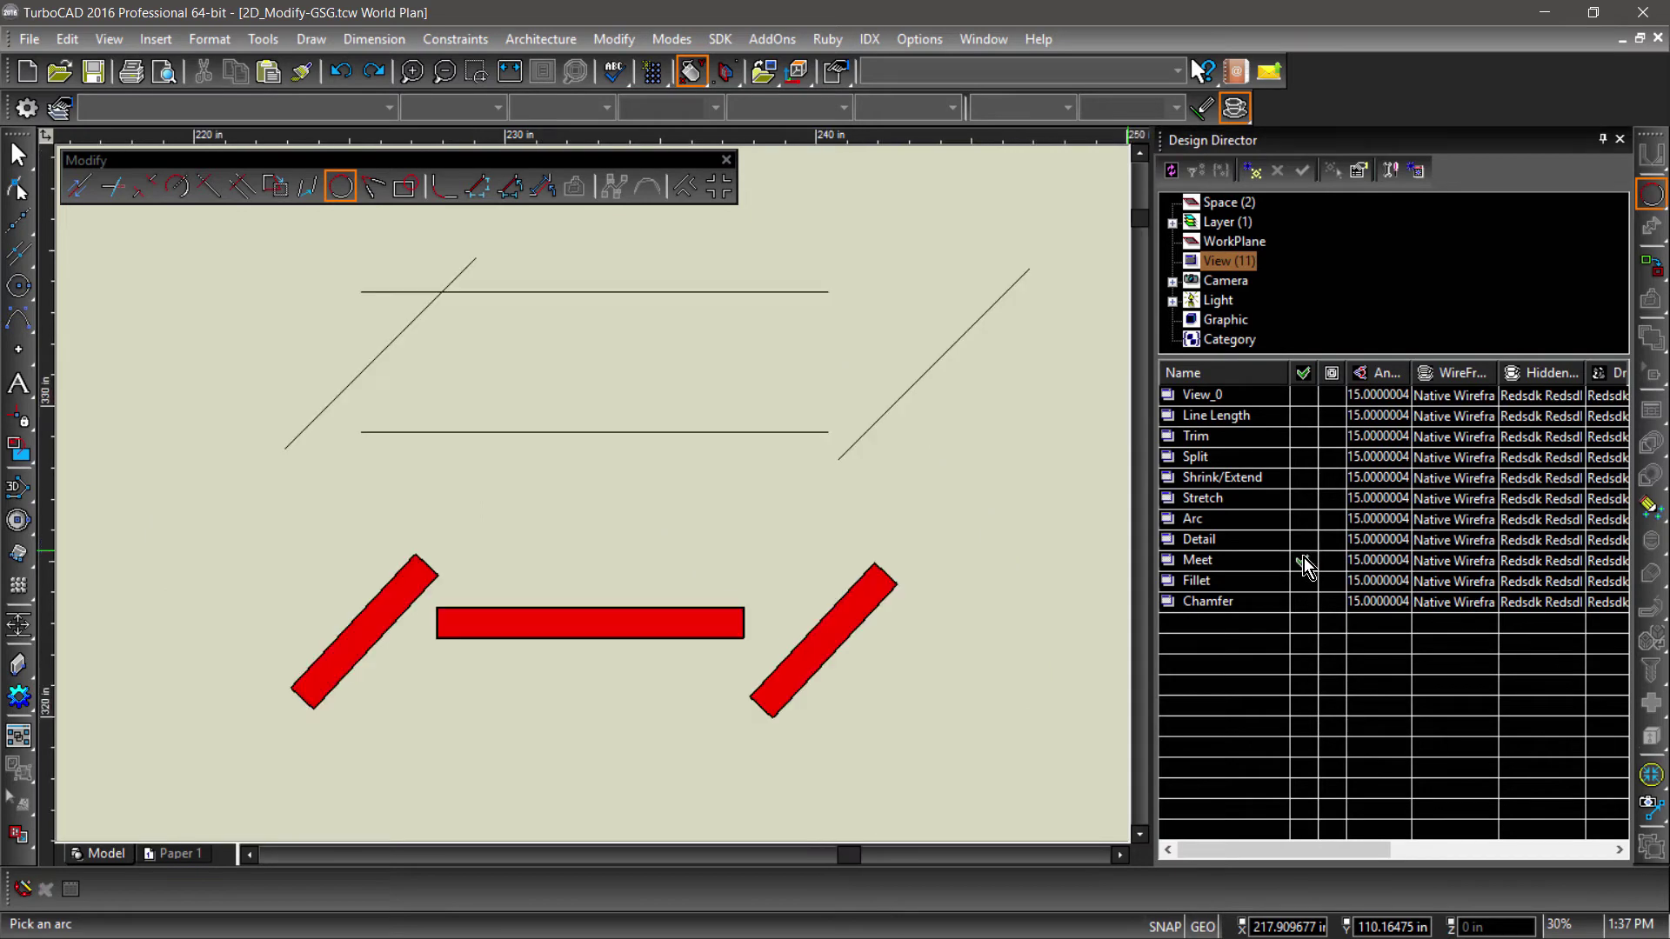
click(372, 191)
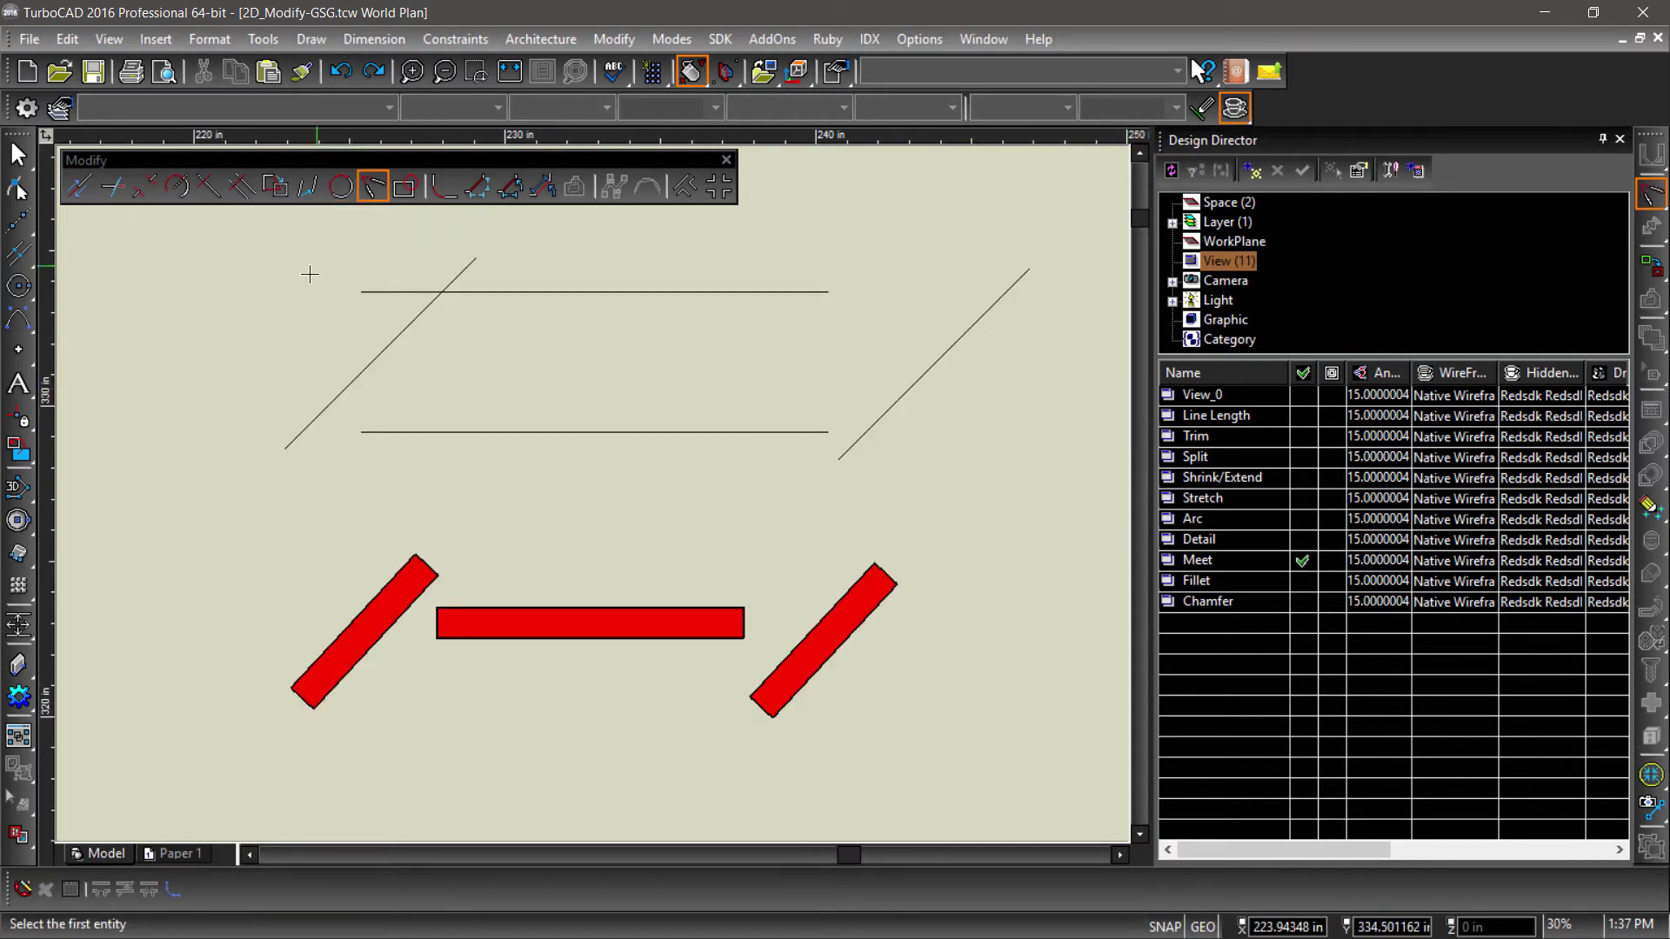
right_click(283, 369)
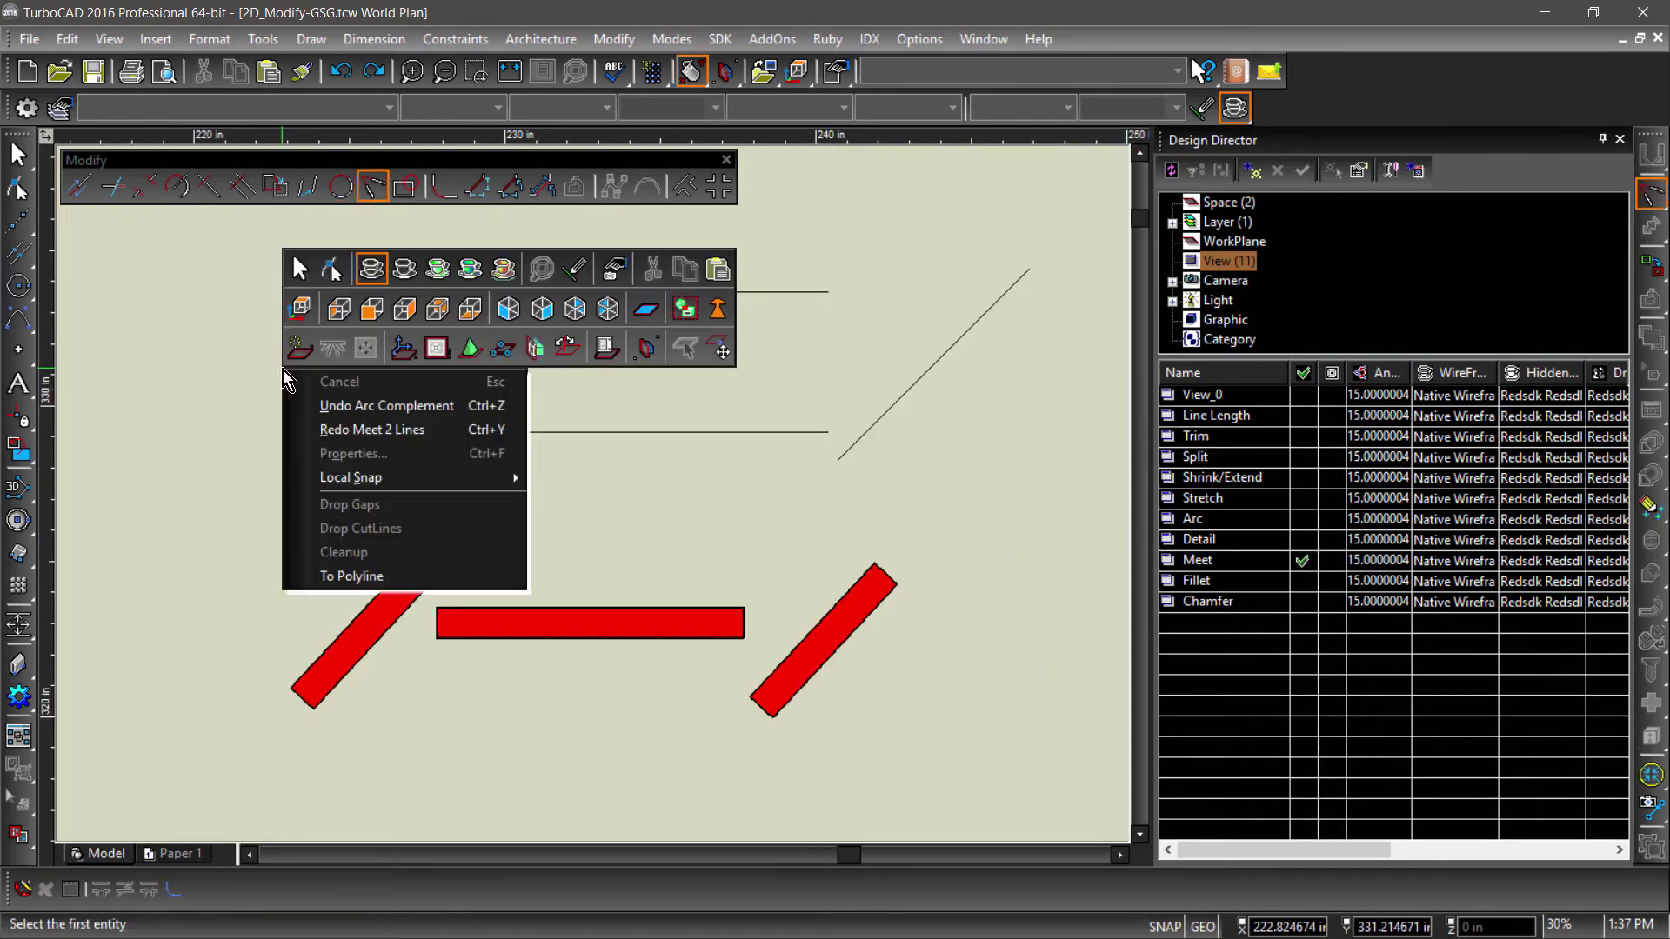
click(352, 576)
Join the four loose lines into one closed parallelogram
click(410, 330)
click(504, 293)
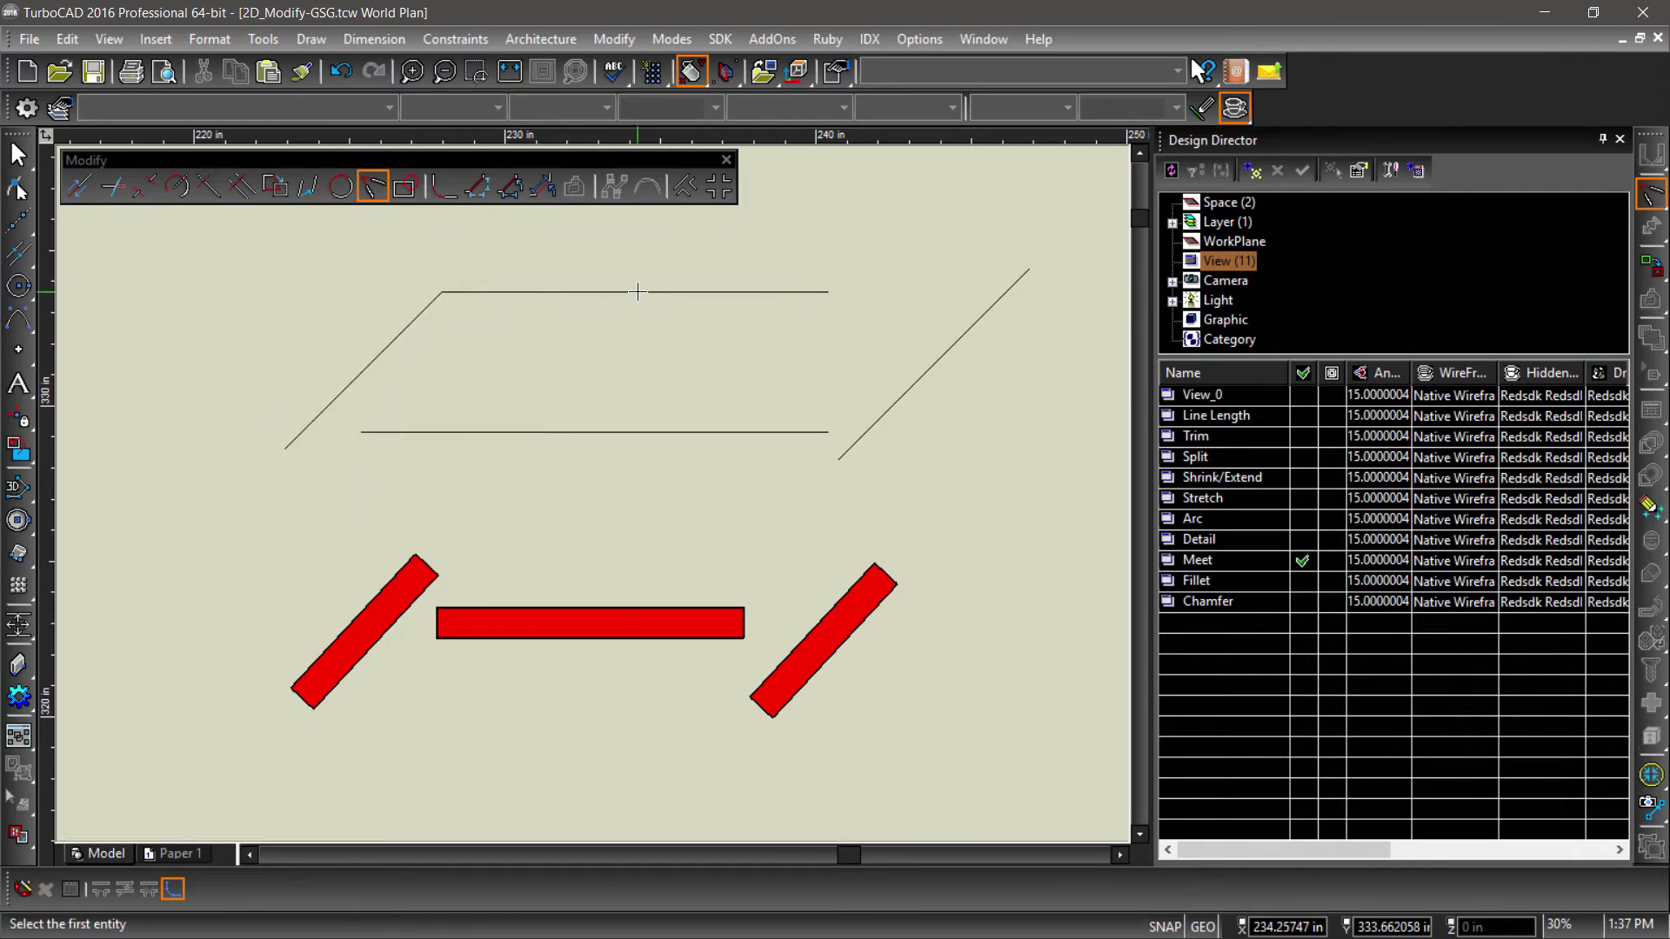
click(661, 292)
click(945, 351)
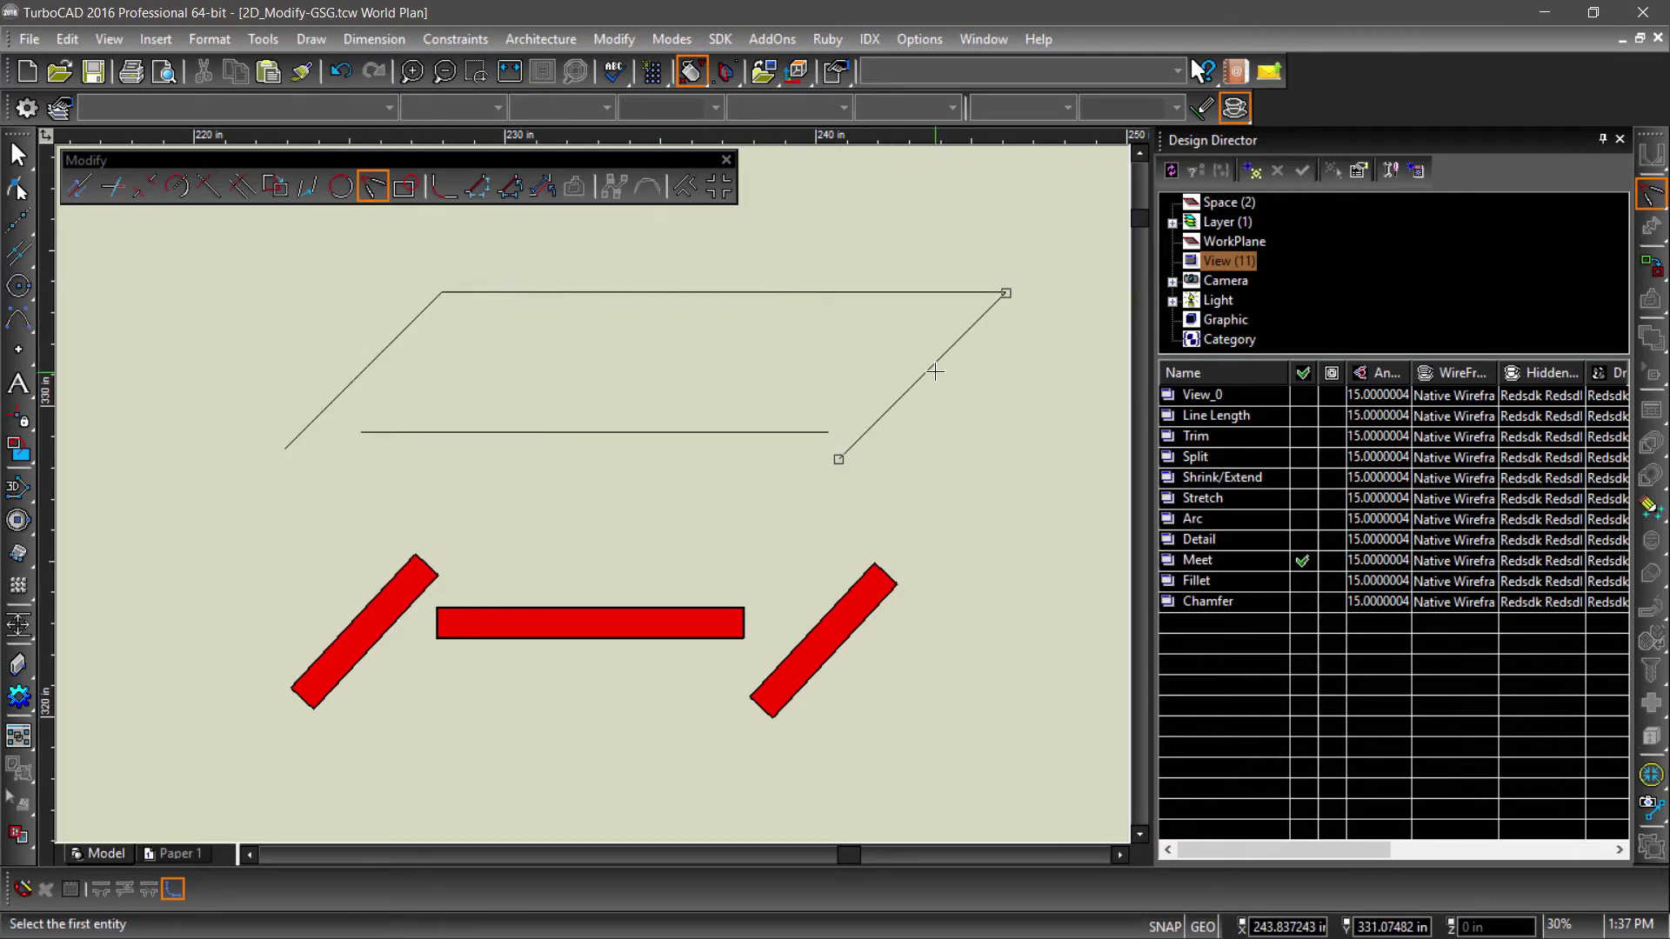
click(783, 432)
click(342, 396)
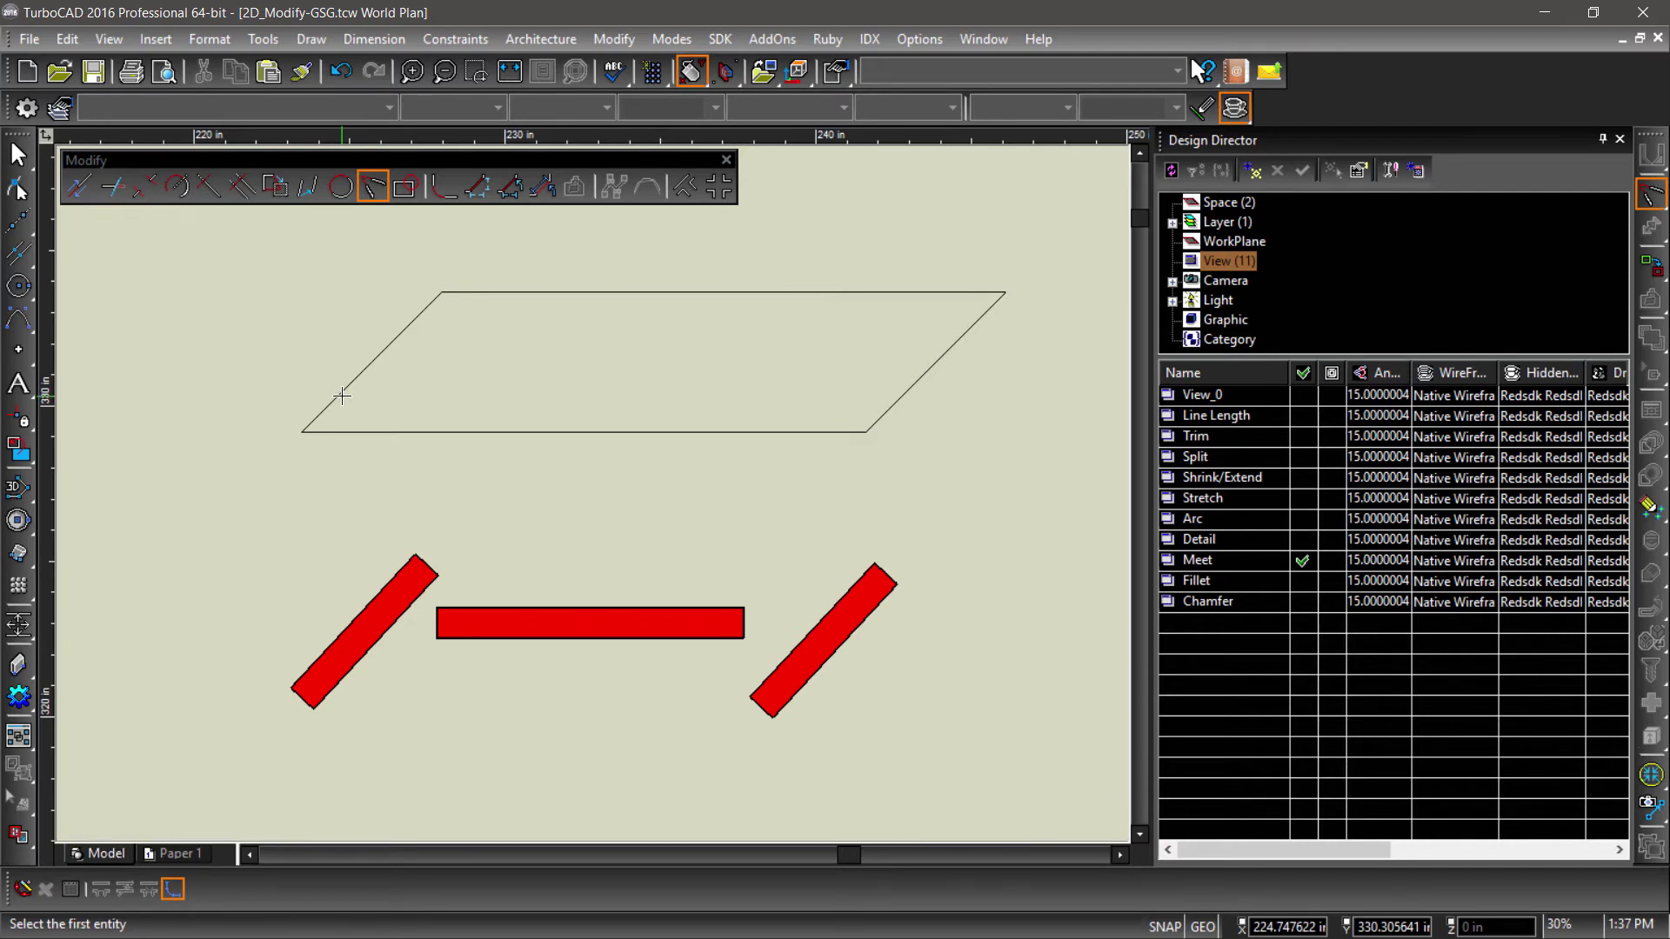
key(Escape)
click(343, 399)
click(343, 473)
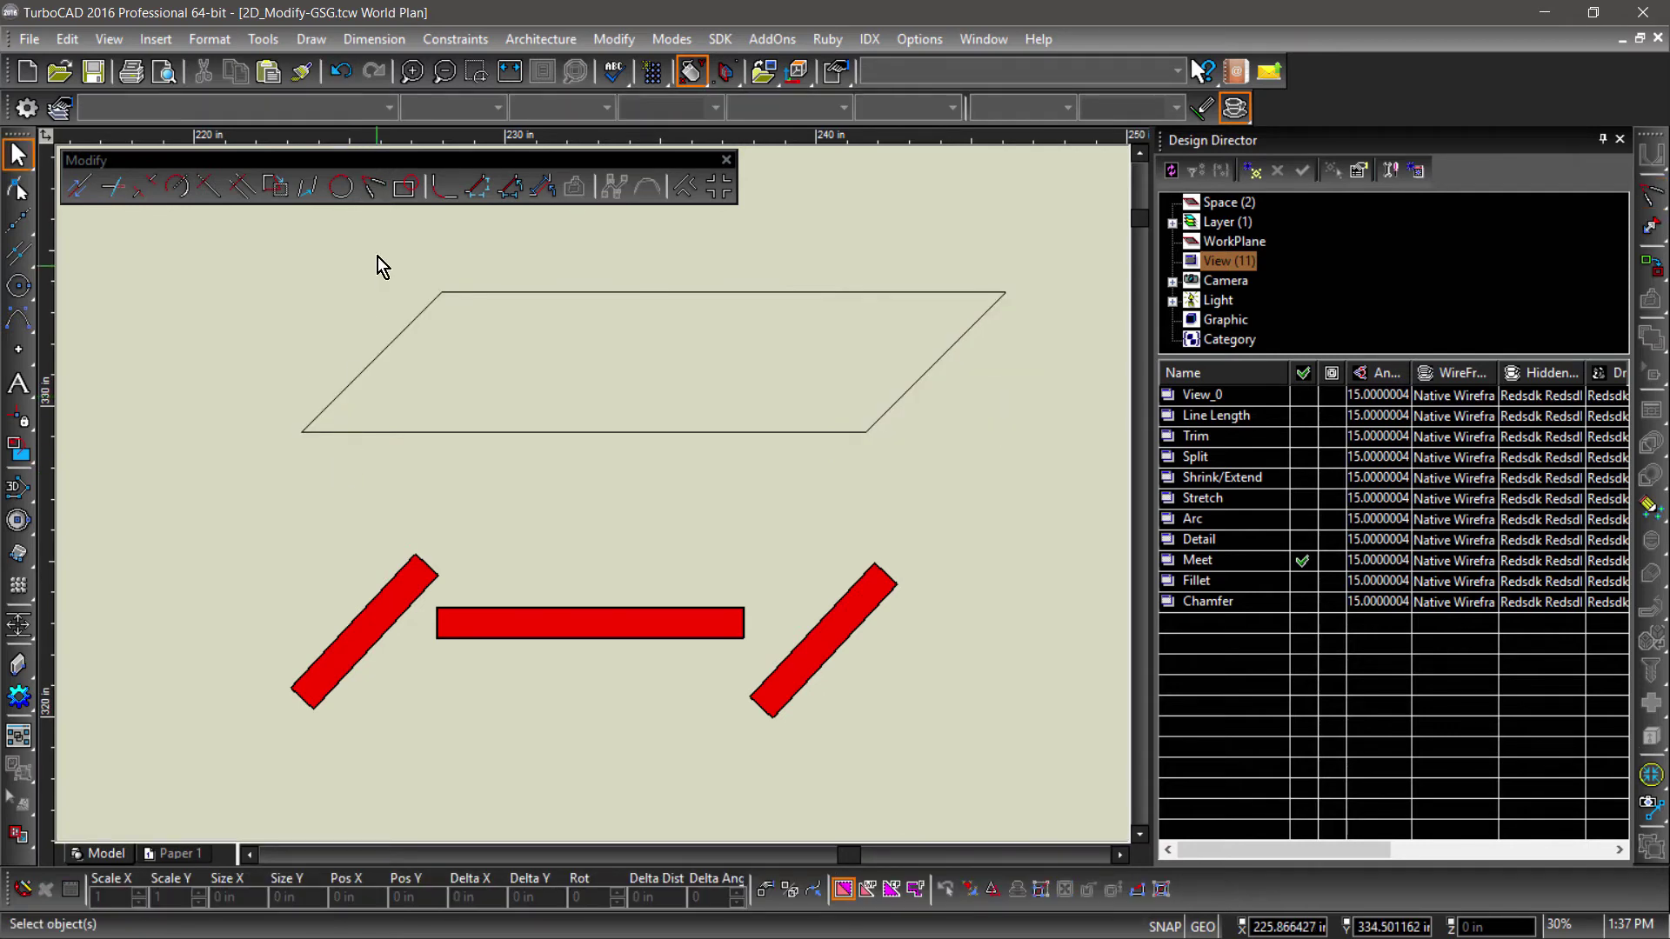
Connect the horizontal red bar to the left and right diagonal bars
click(373, 186)
click(310, 682)
click(476, 625)
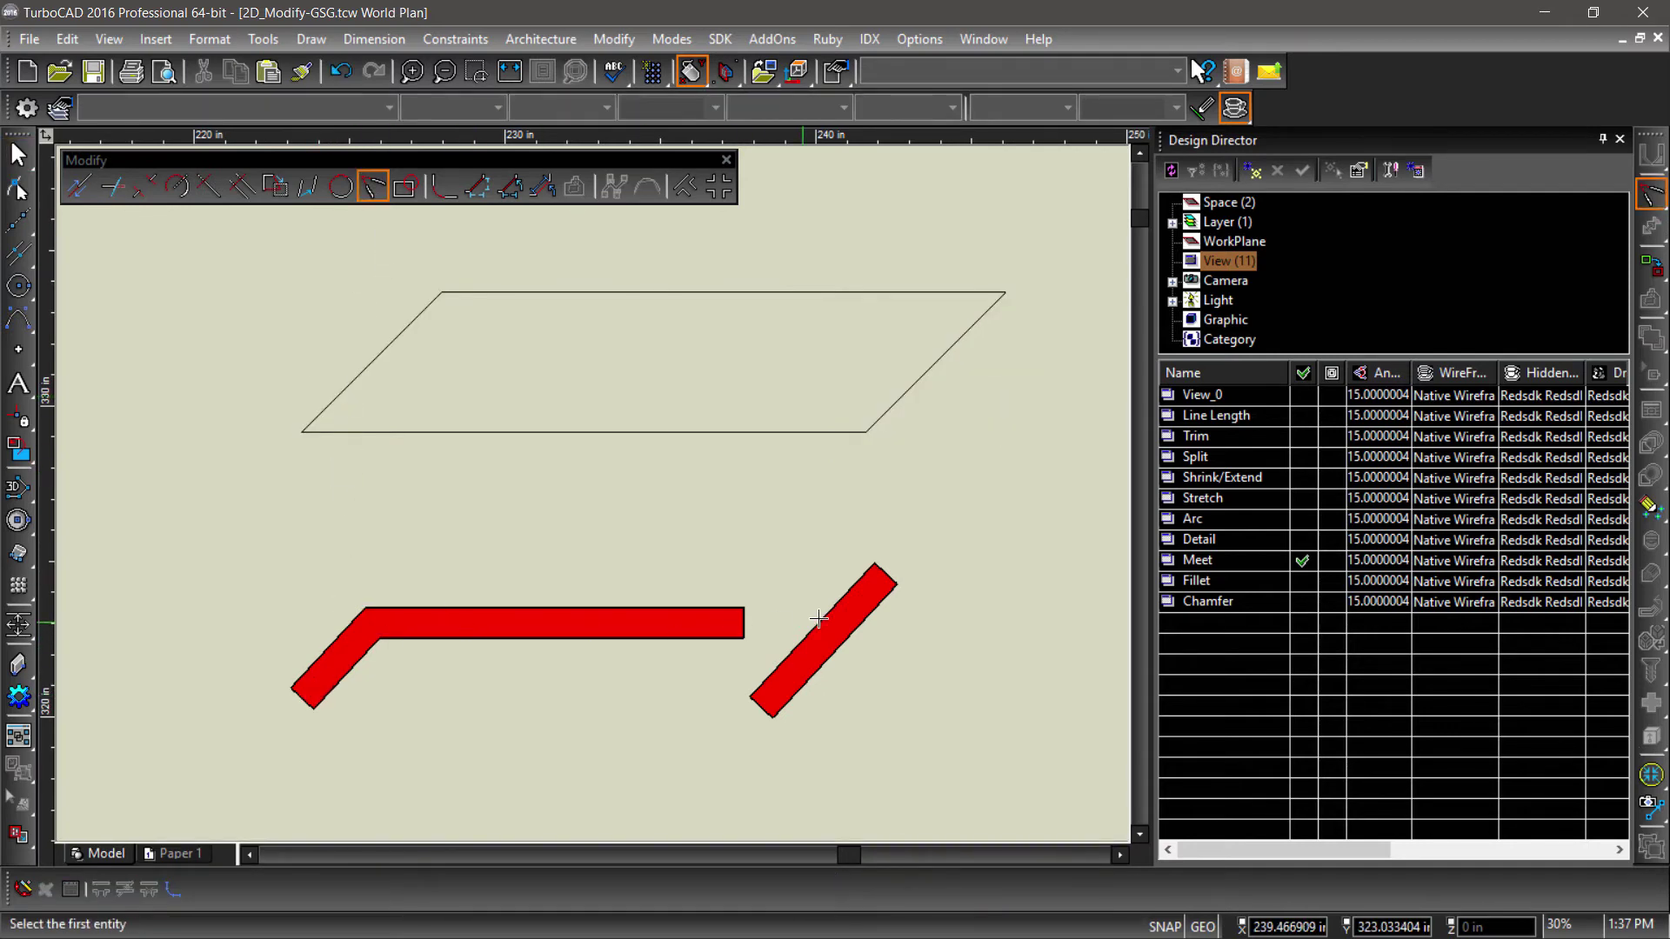
click(874, 578)
click(723, 624)
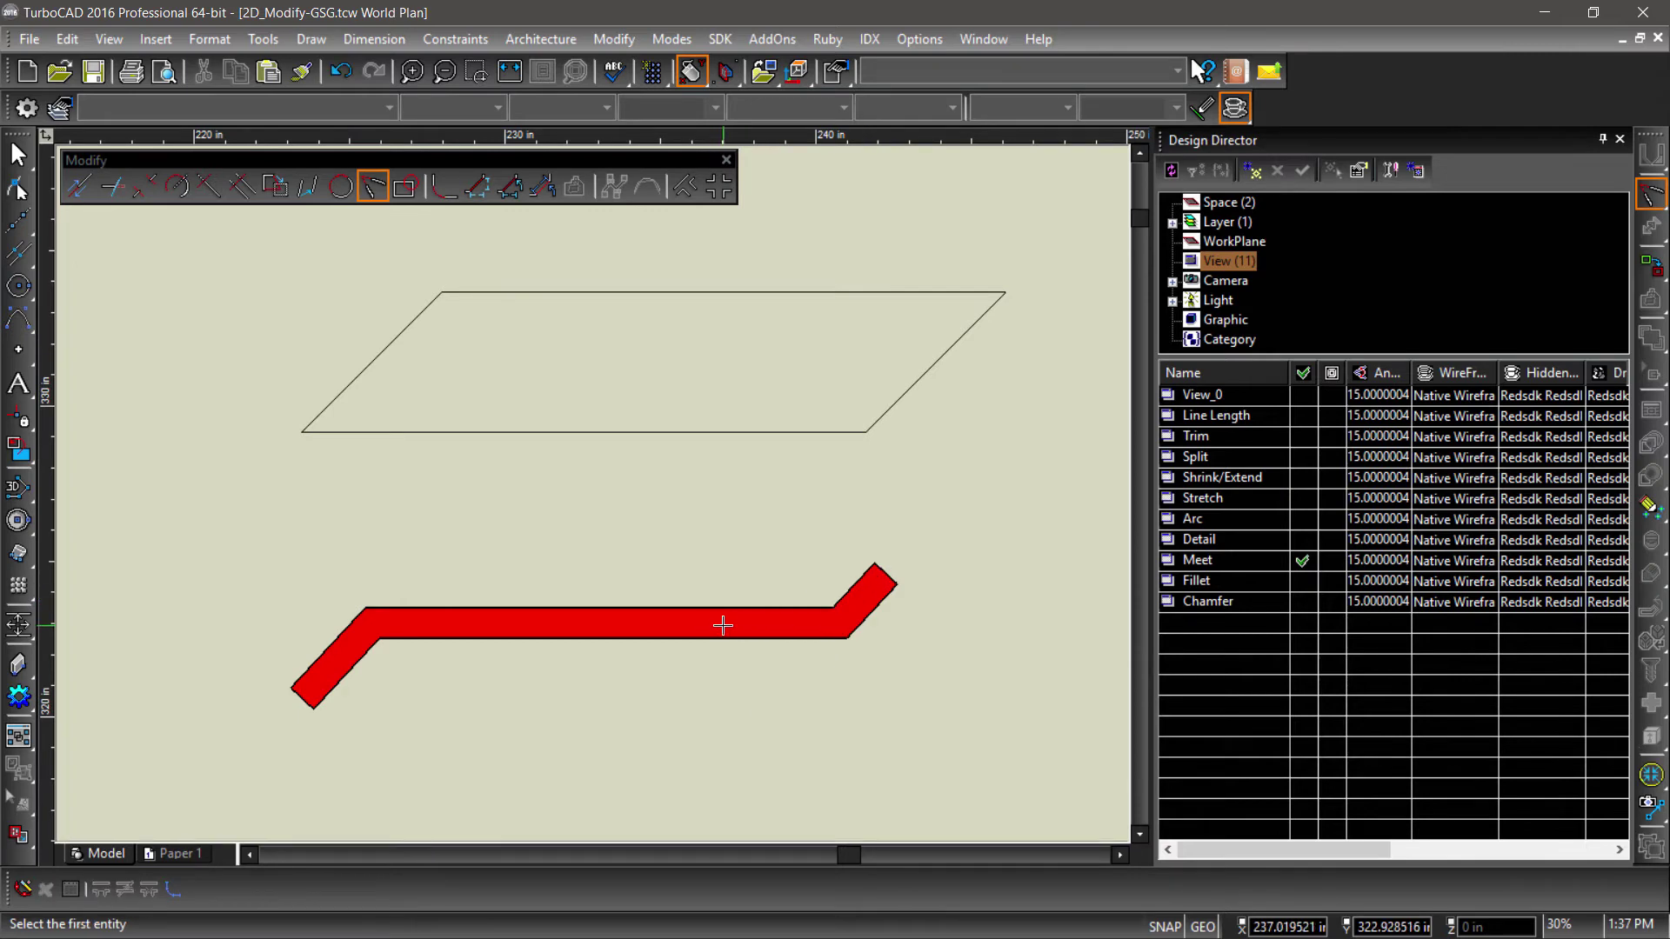
In the Detail view, place a 4x circular detail of a fin's base right of the fins
click(1302, 540)
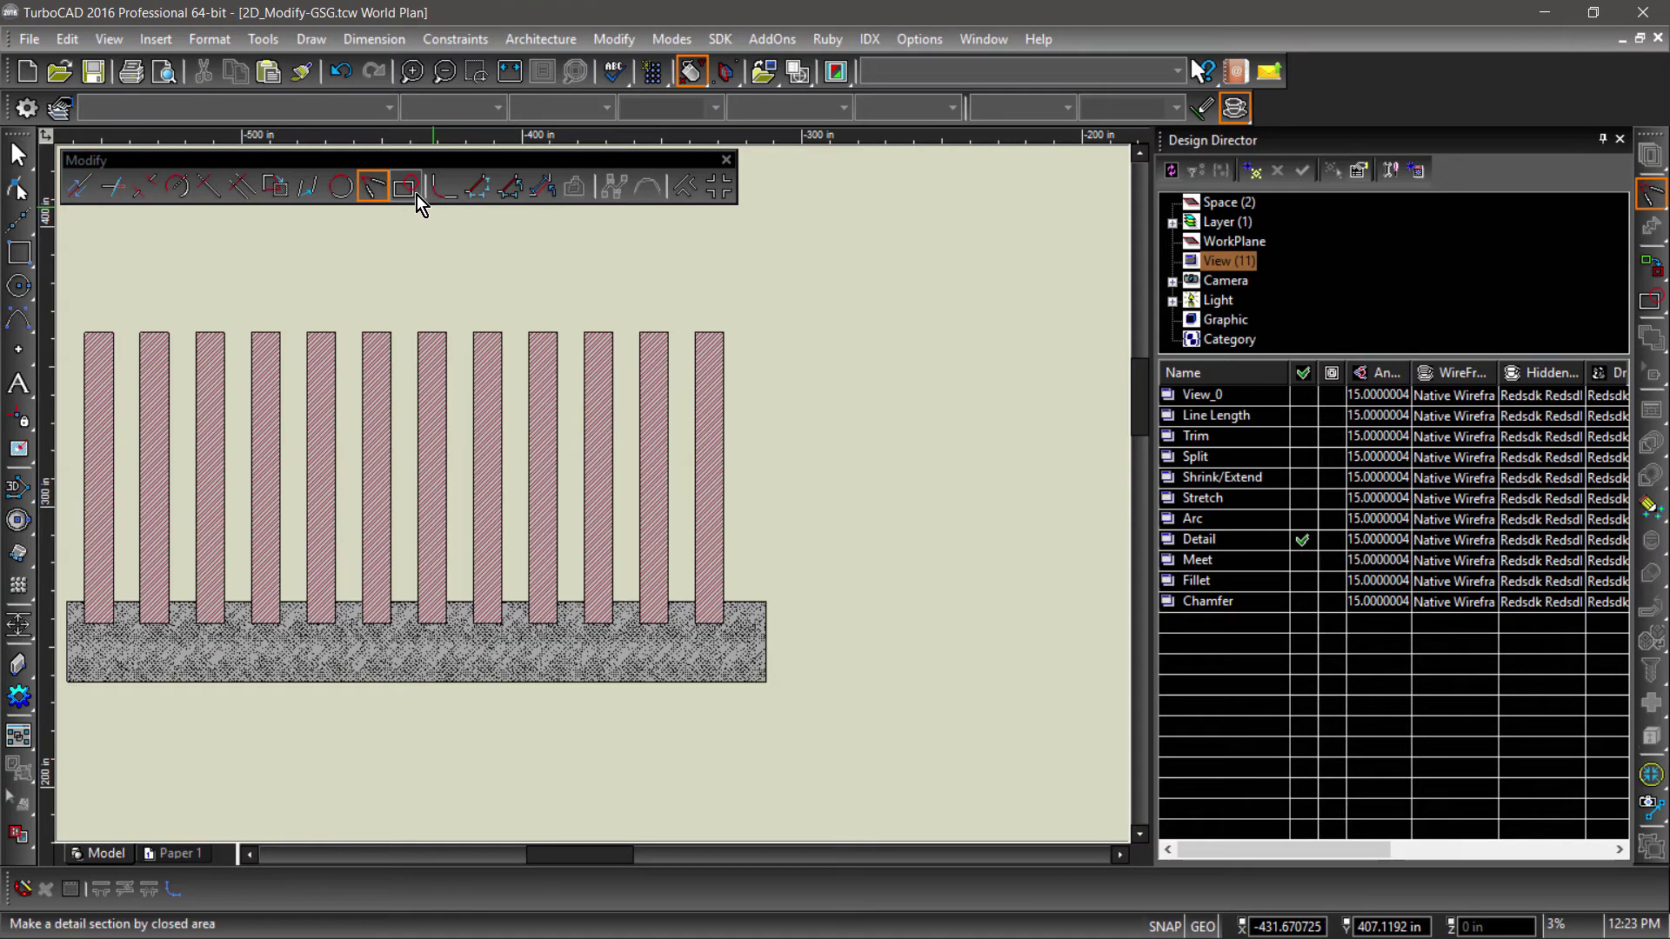
click(414, 195)
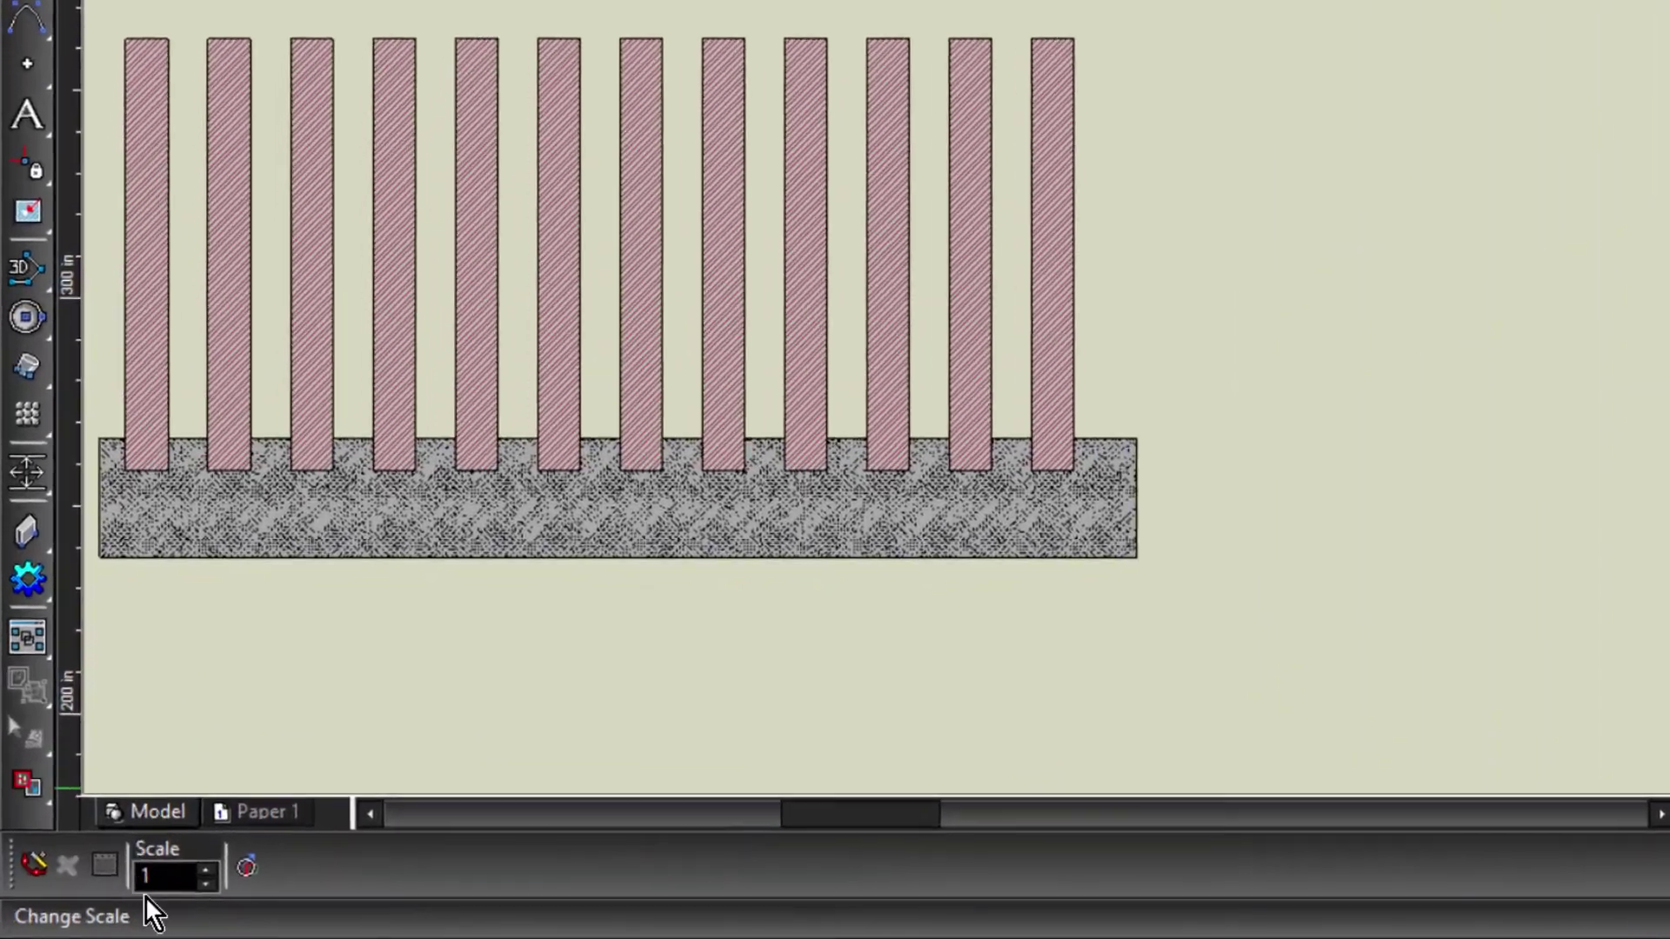
double_click(113, 879)
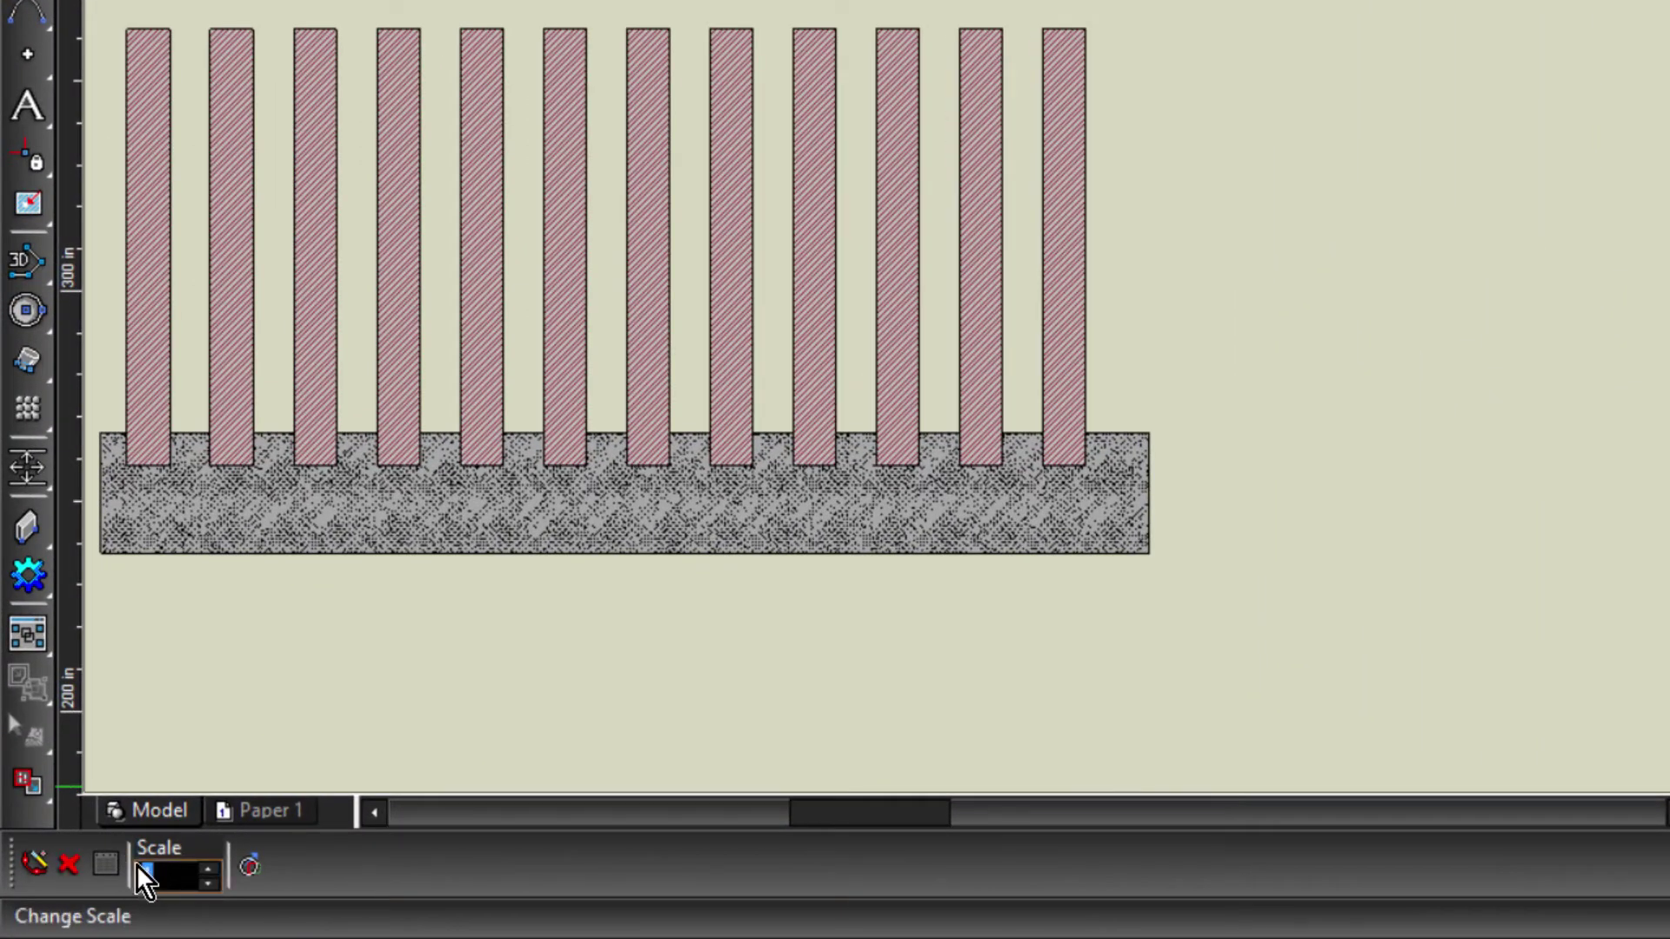
text(4)
click(247, 873)
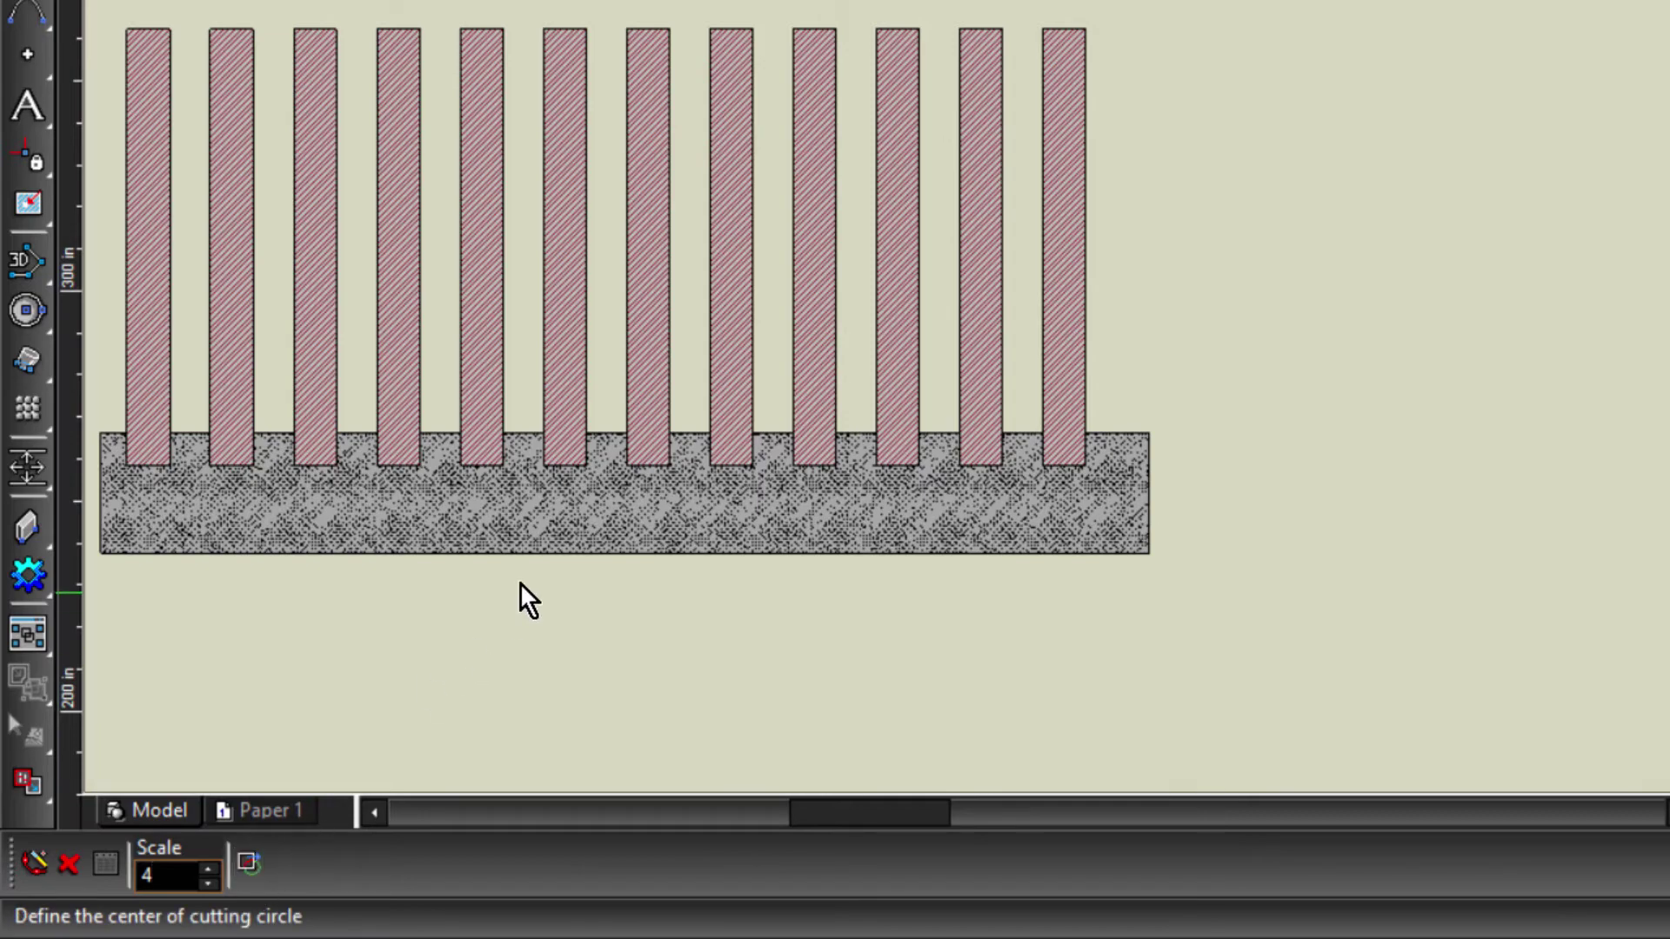
click(650, 468)
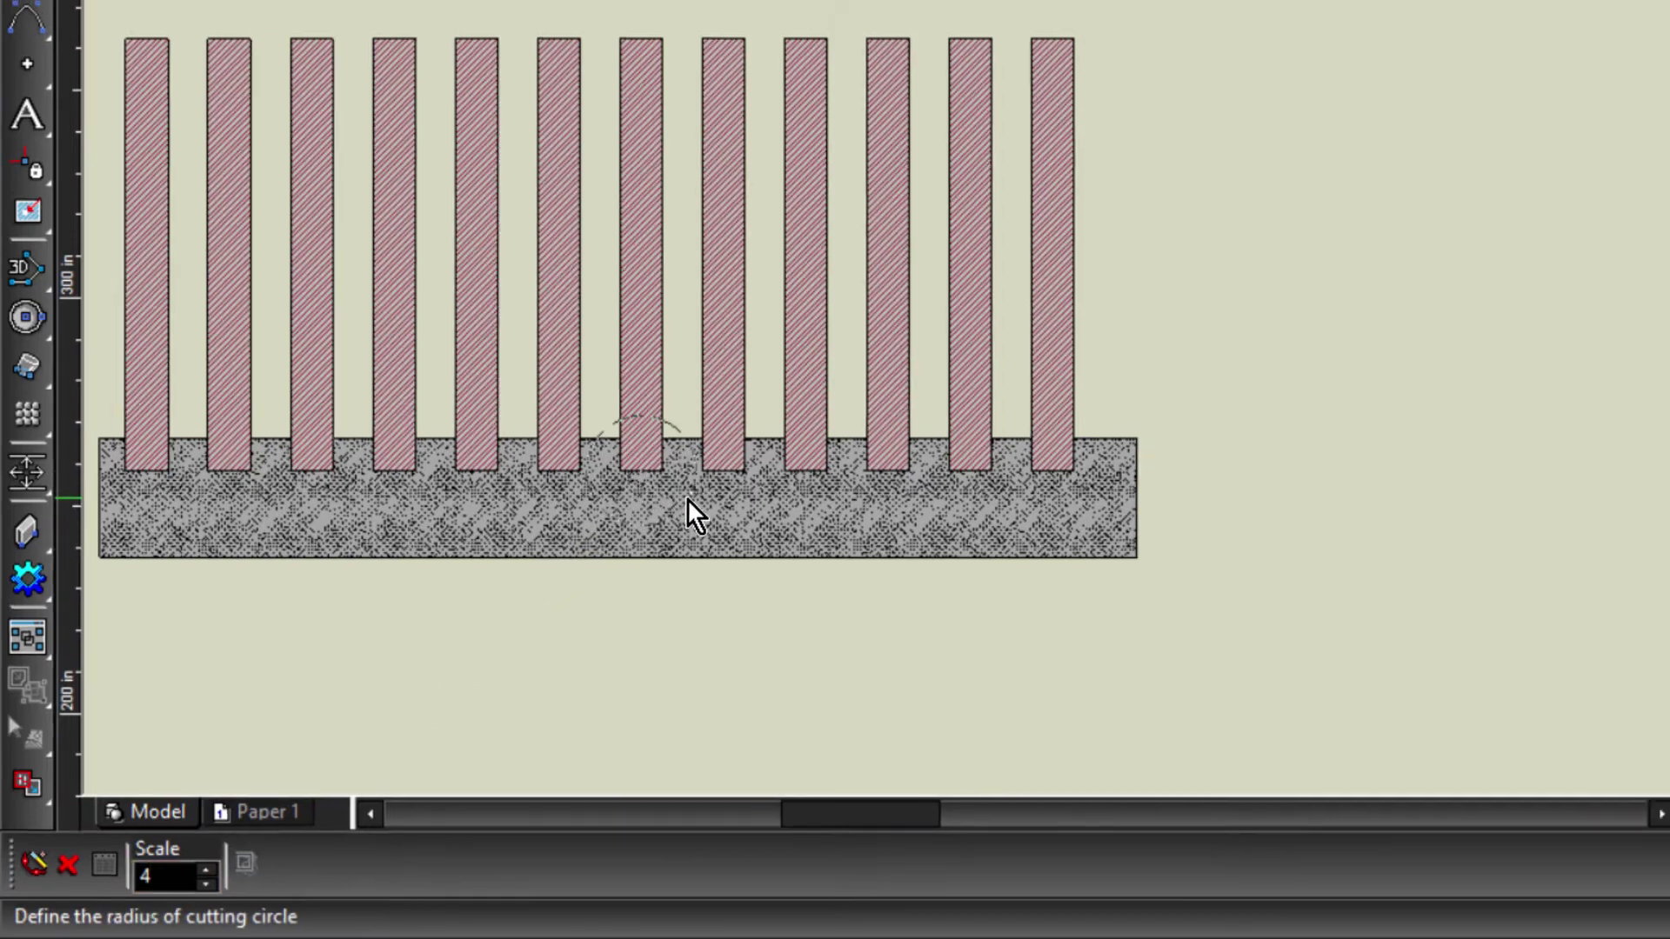
click(688, 500)
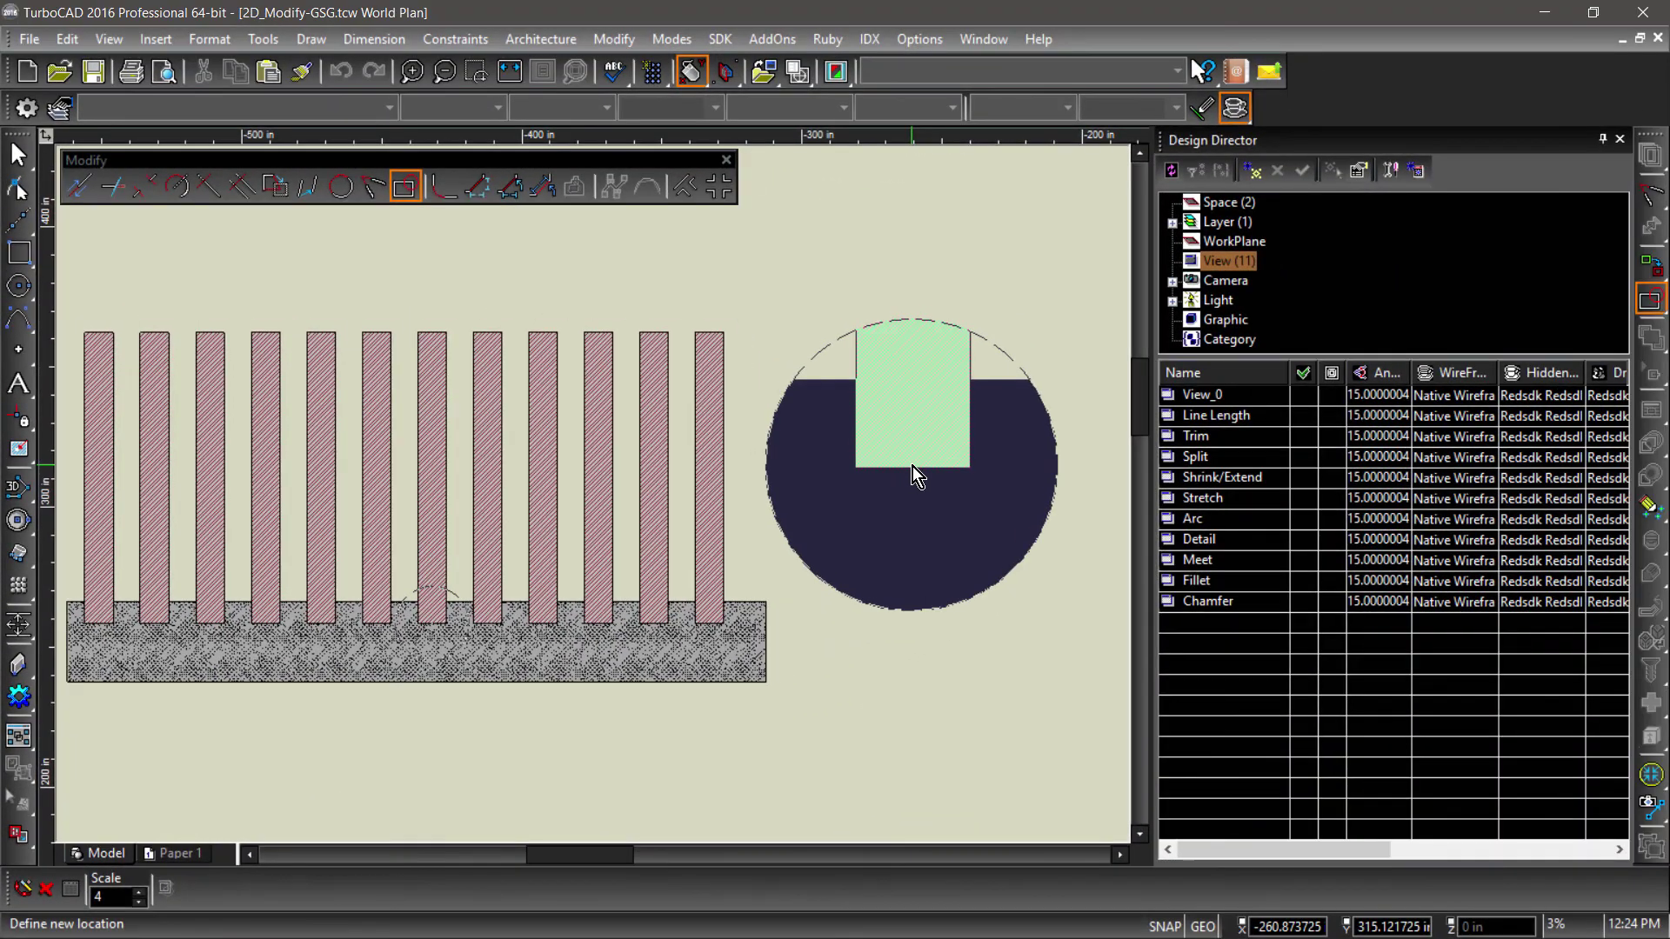
click(912, 466)
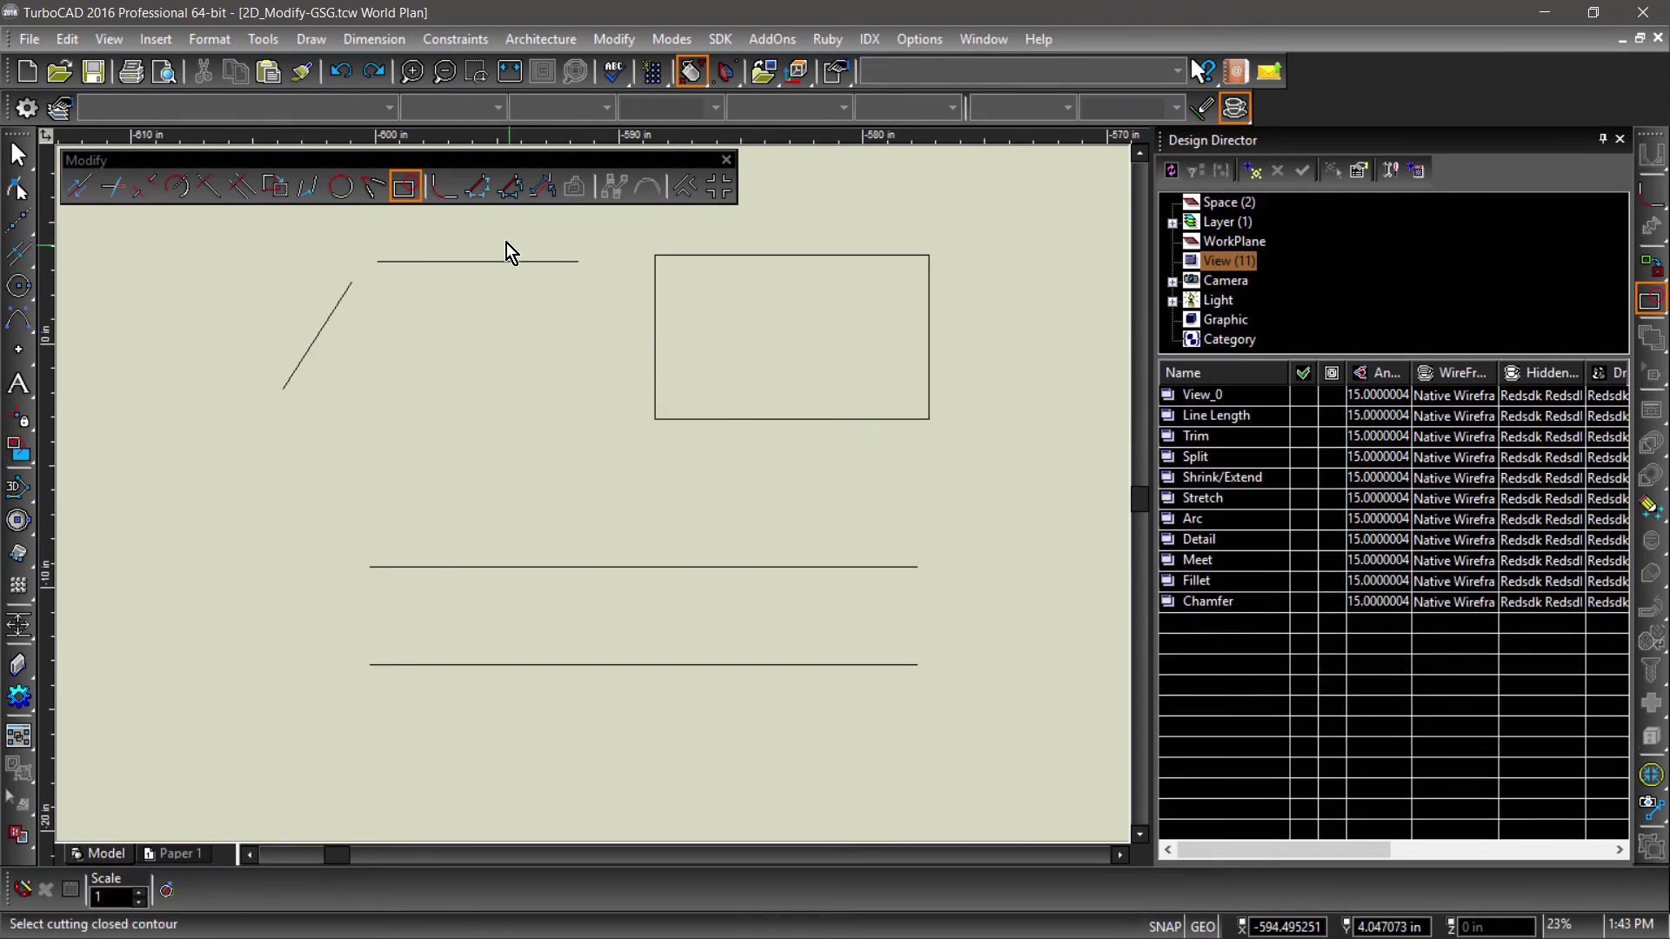
Fillet the rectangle's top corners and the slanted line's corner with a 2 in radius
click(443, 202)
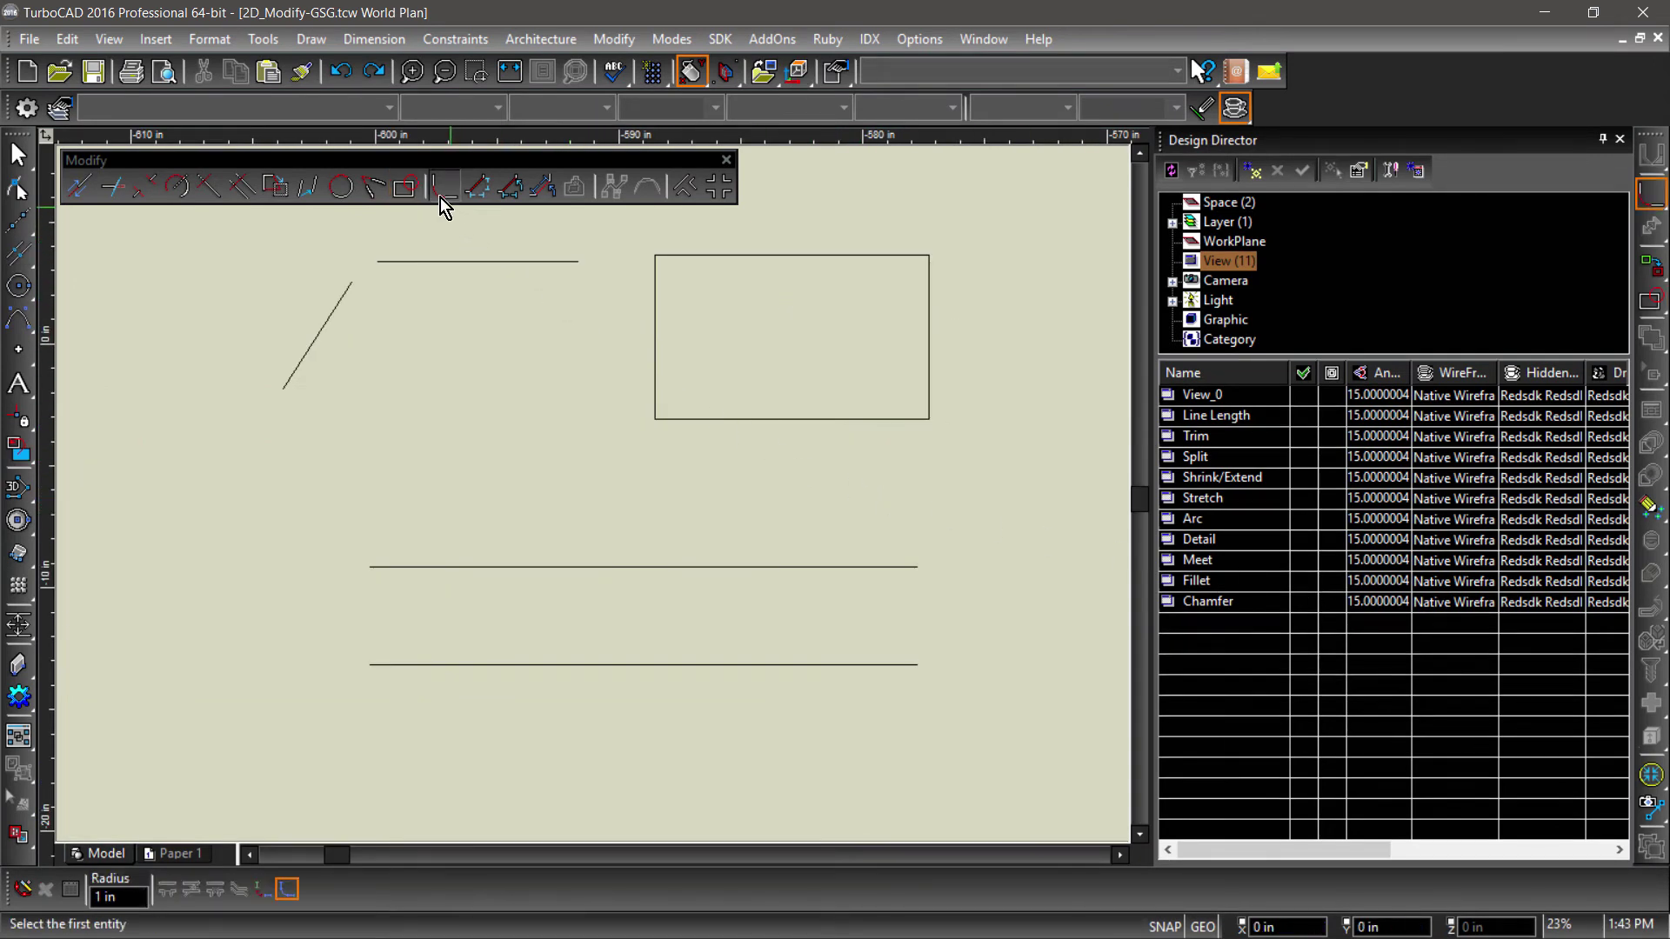
click(656, 299)
click(713, 258)
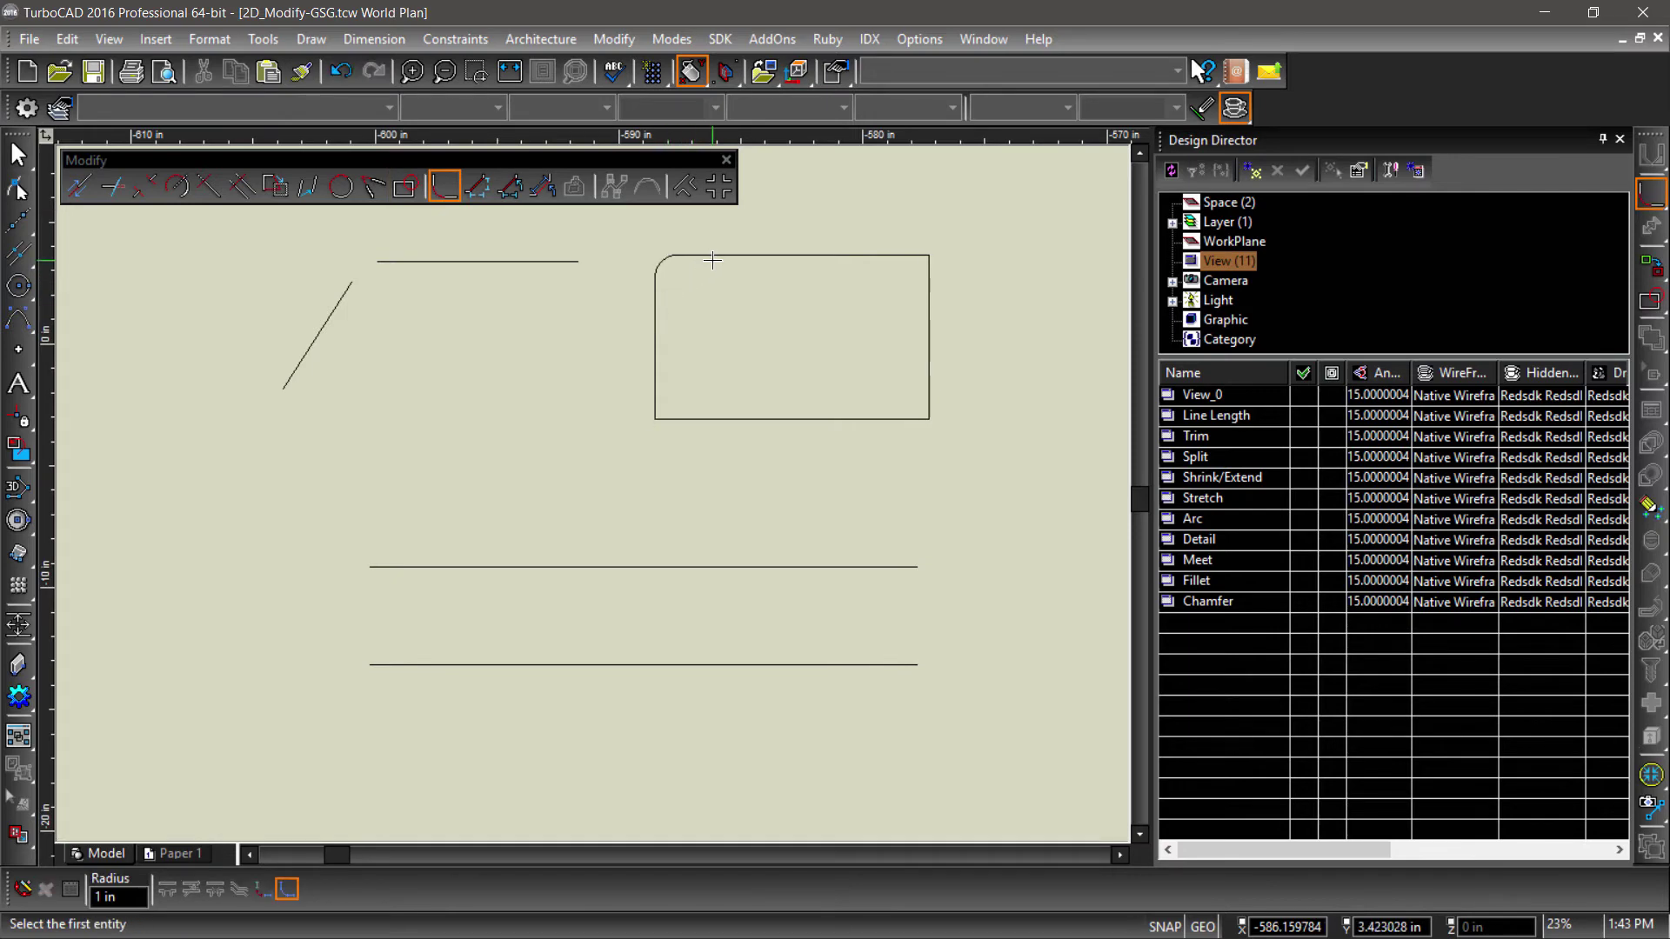
click(335, 307)
click(427, 261)
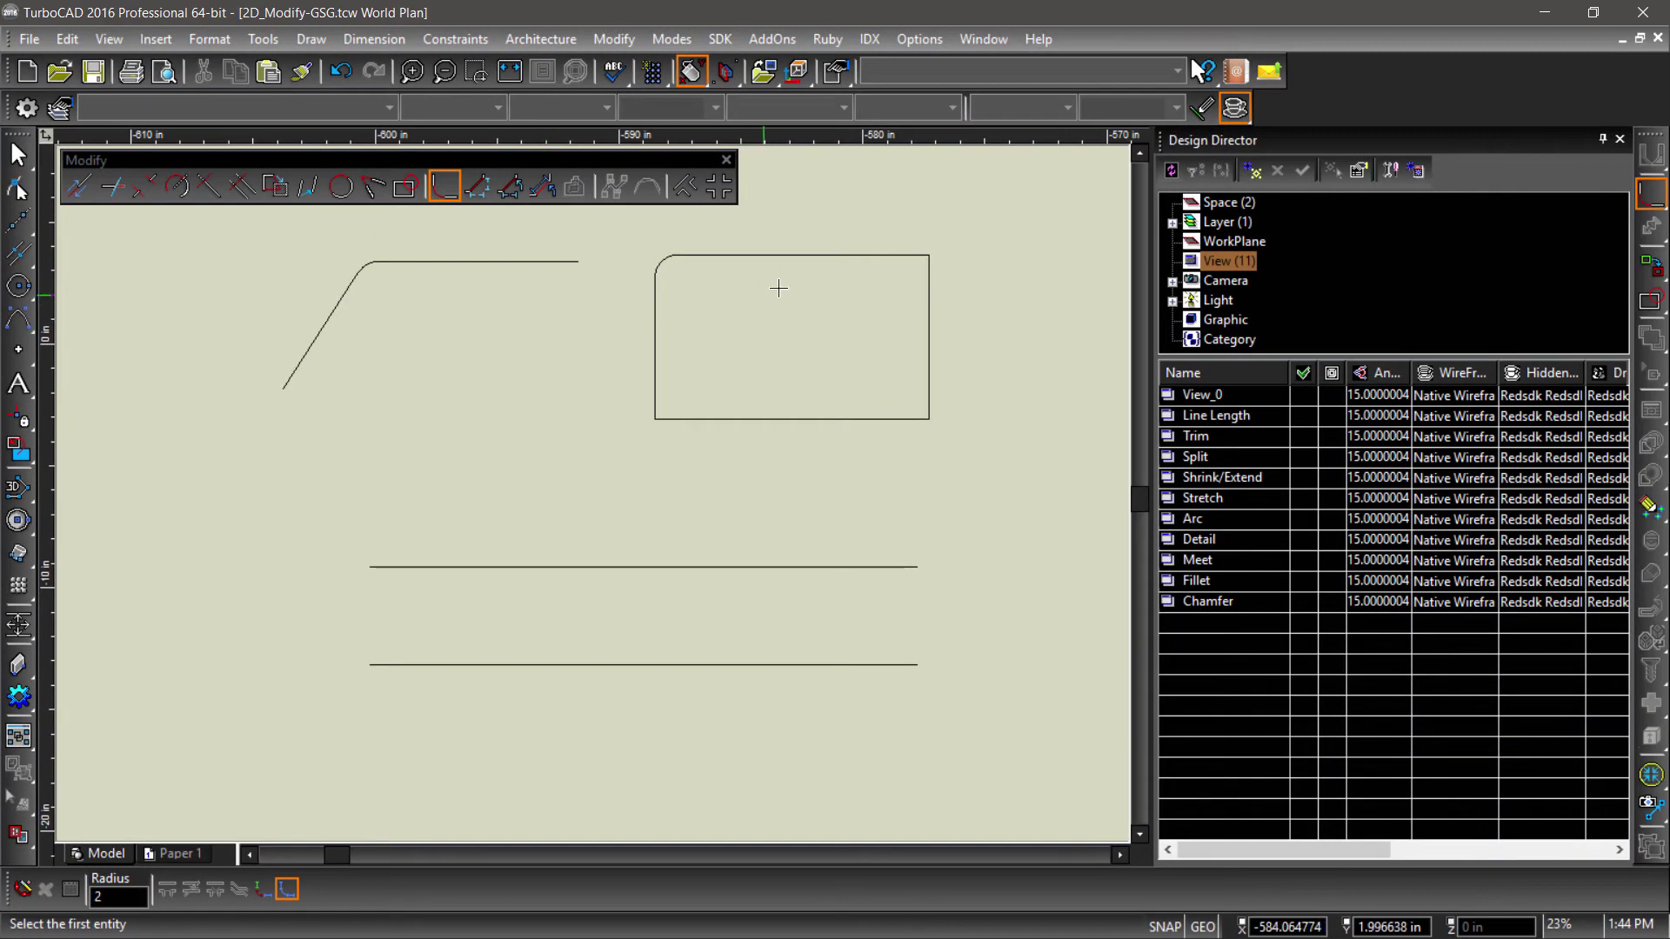
click(828, 256)
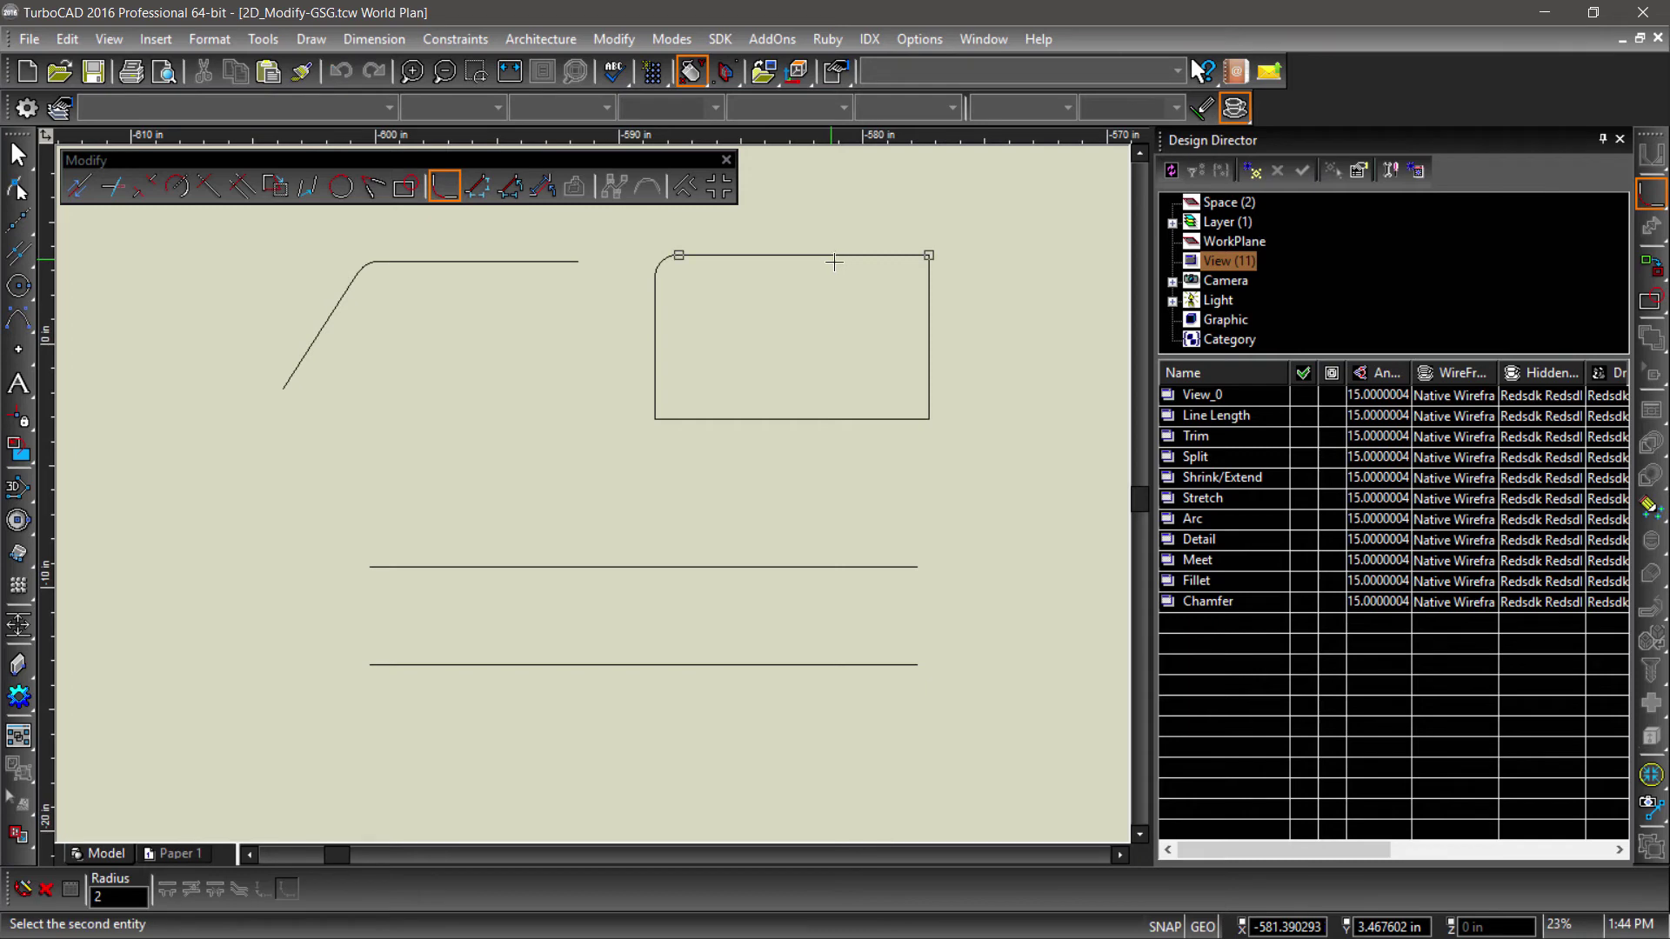
click(926, 332)
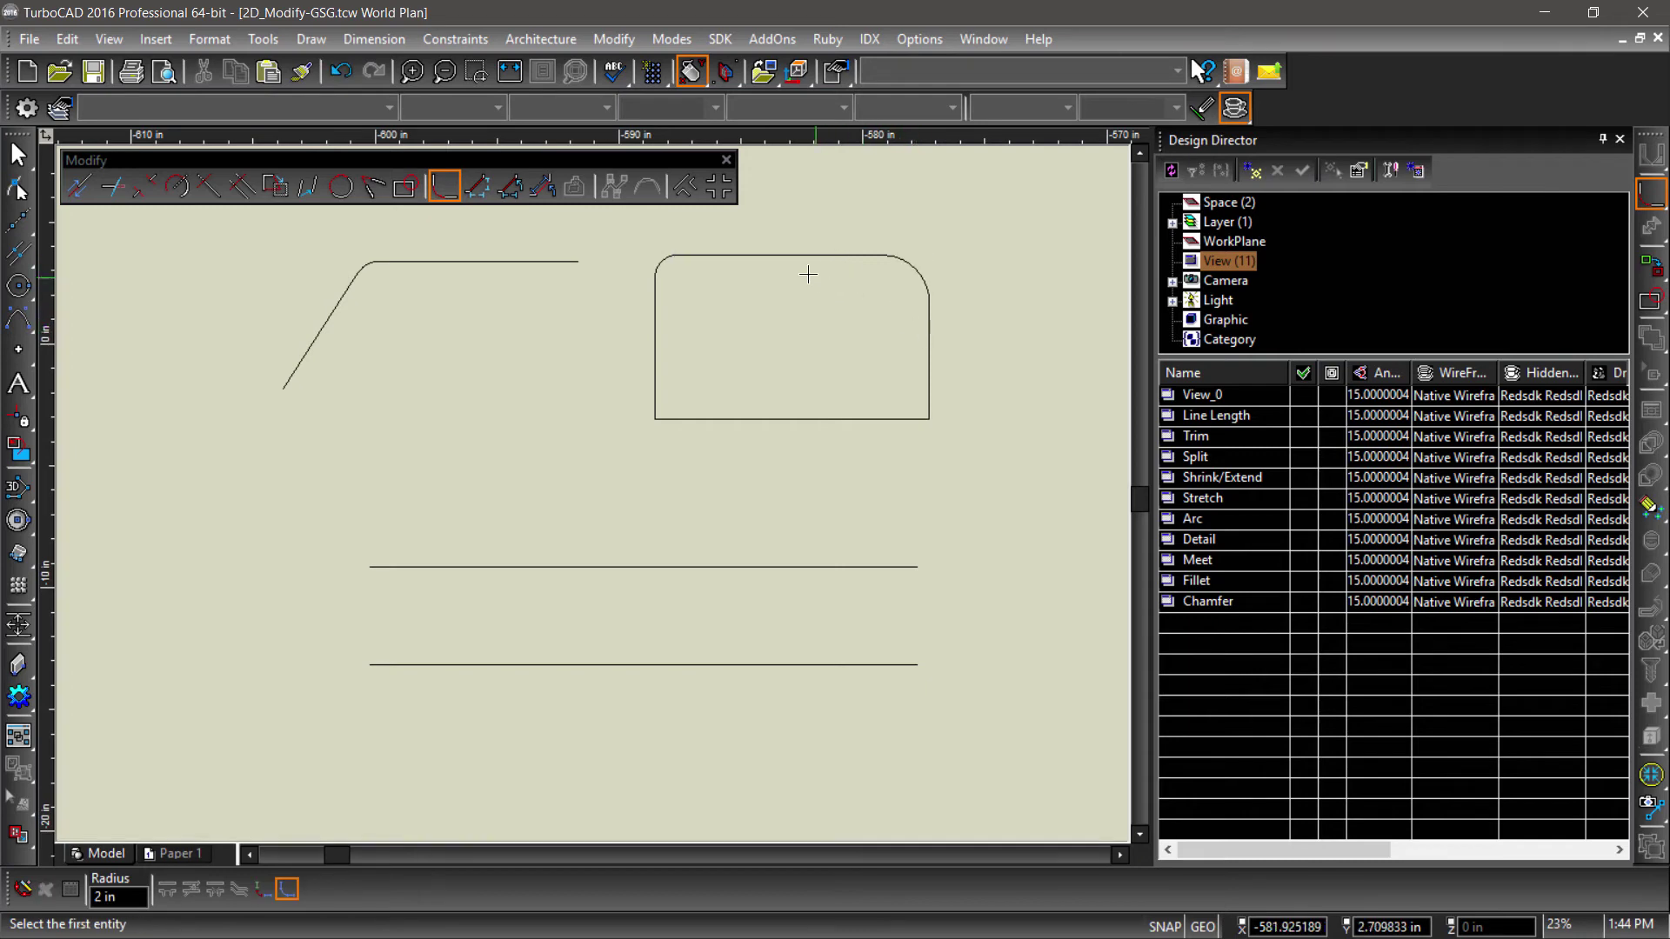
click(654, 329)
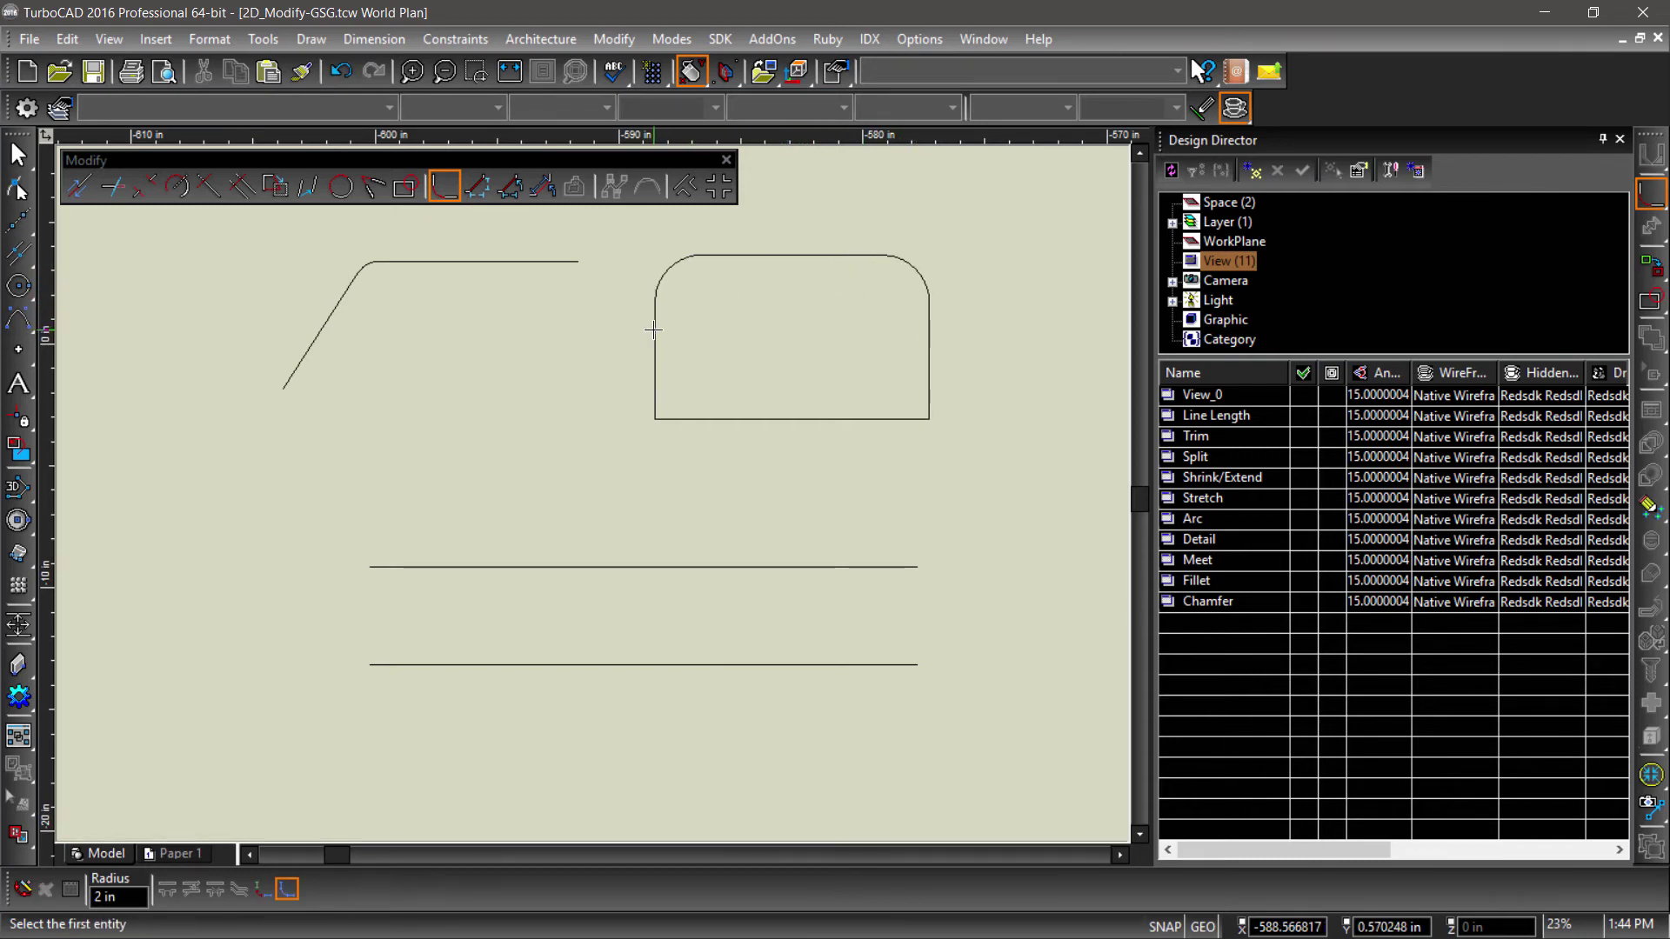
Round both ends of the parallel lines into a slot, then show the Chamfer view
click(454, 568)
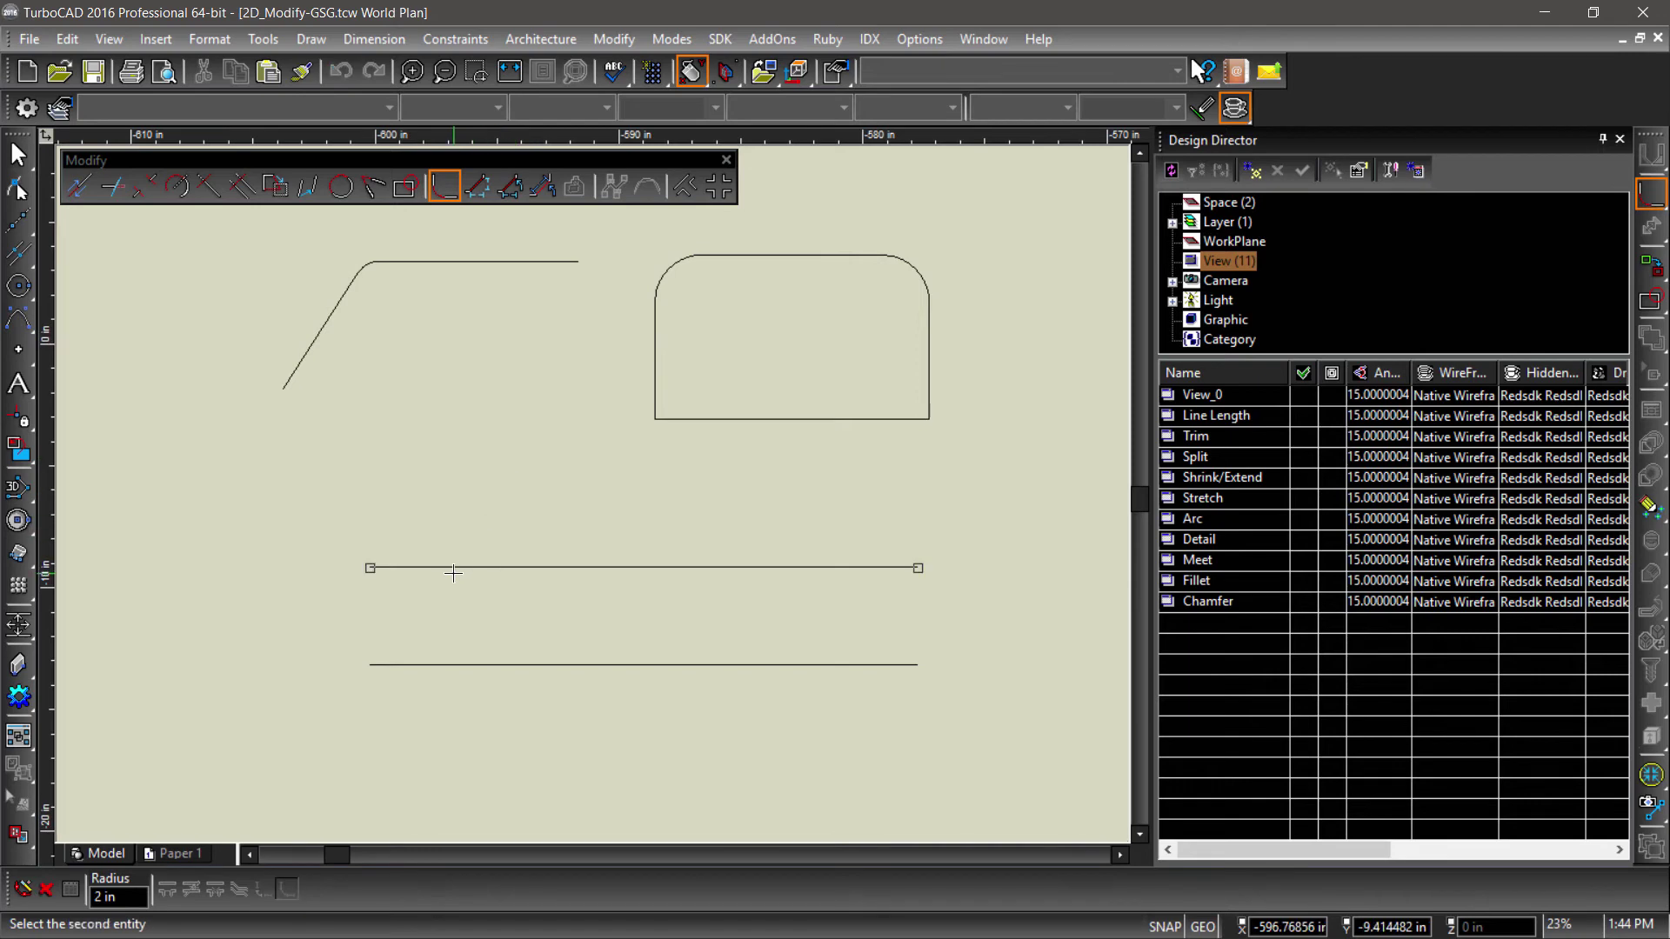
click(445, 664)
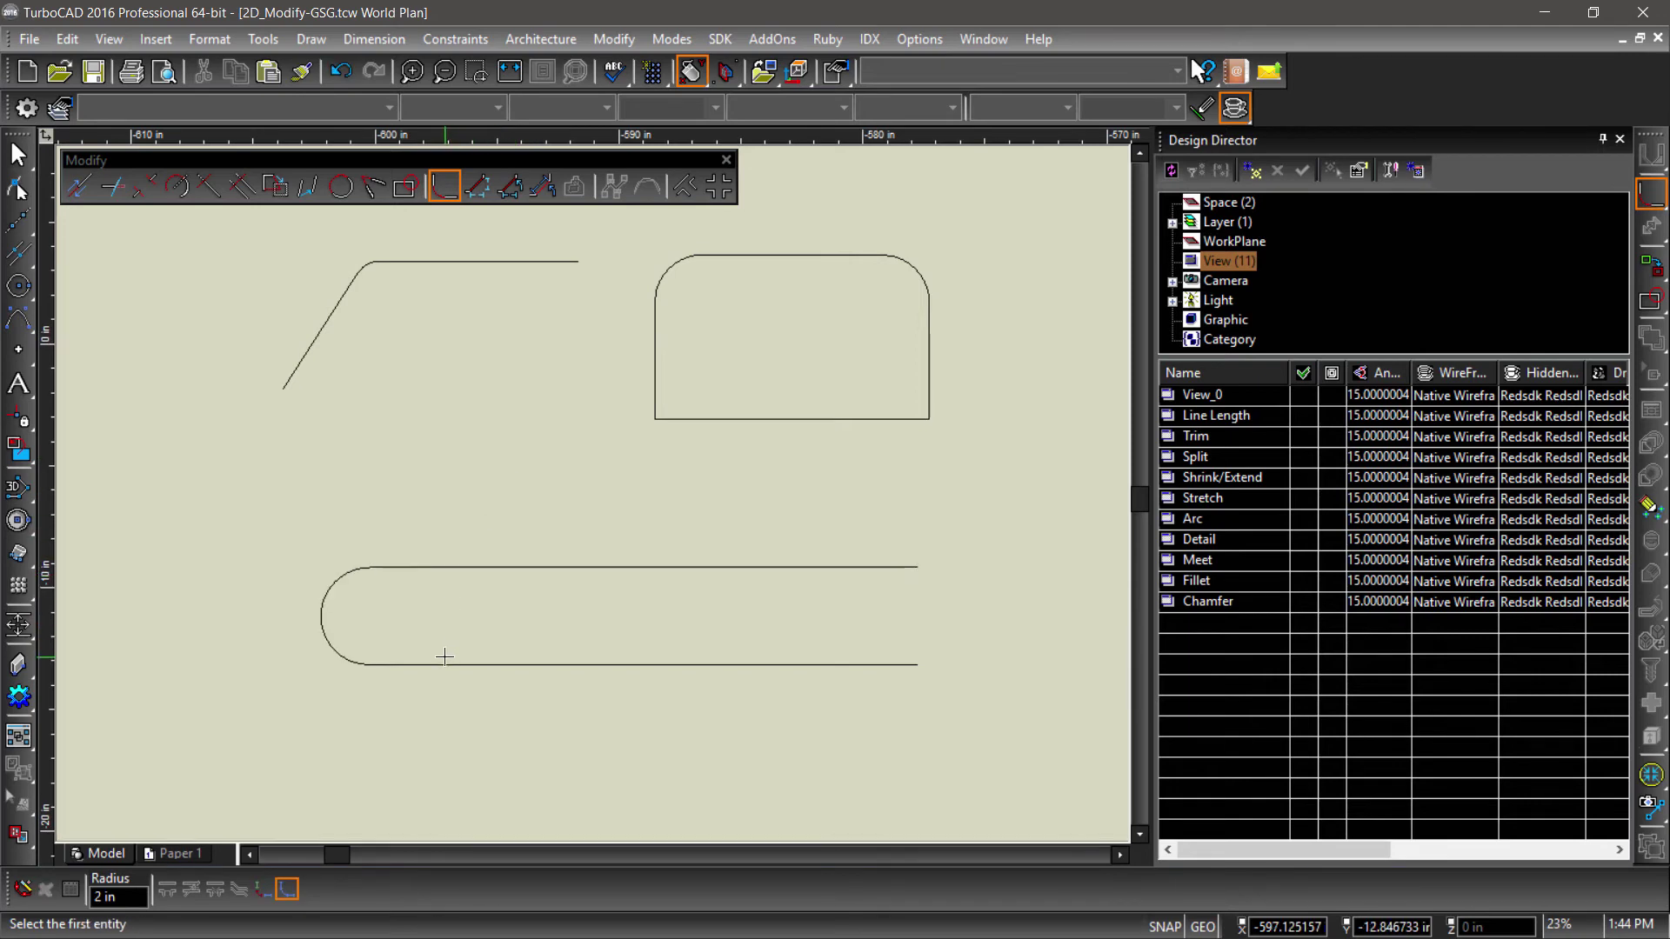
click(822, 568)
click(864, 665)
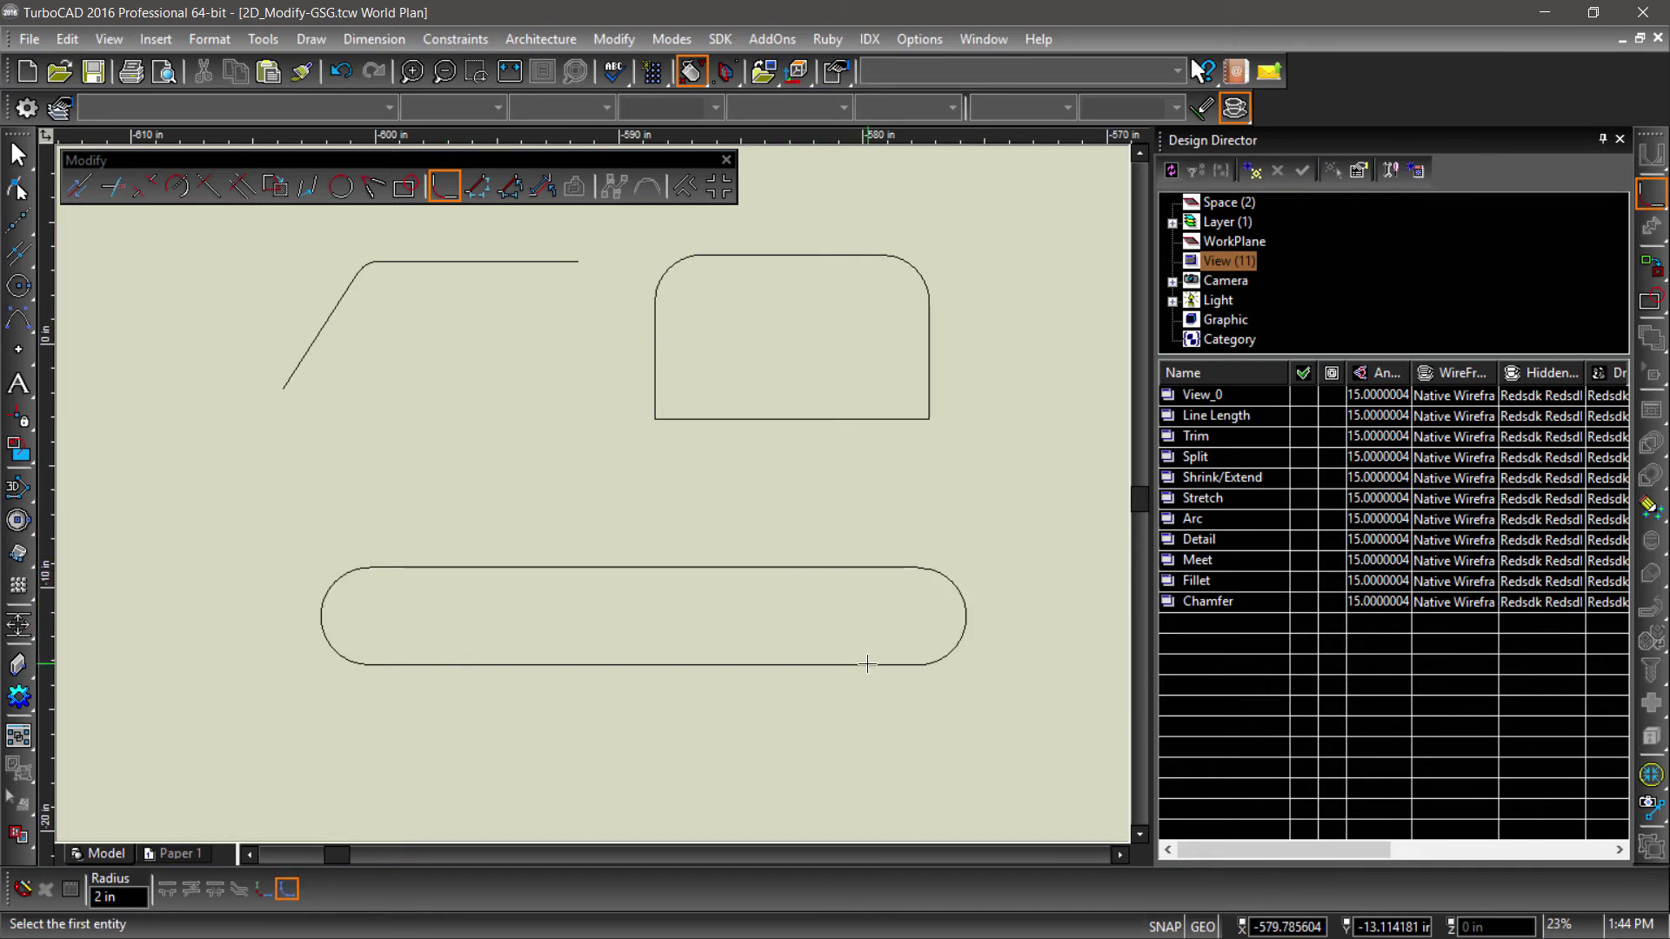
click(1296, 604)
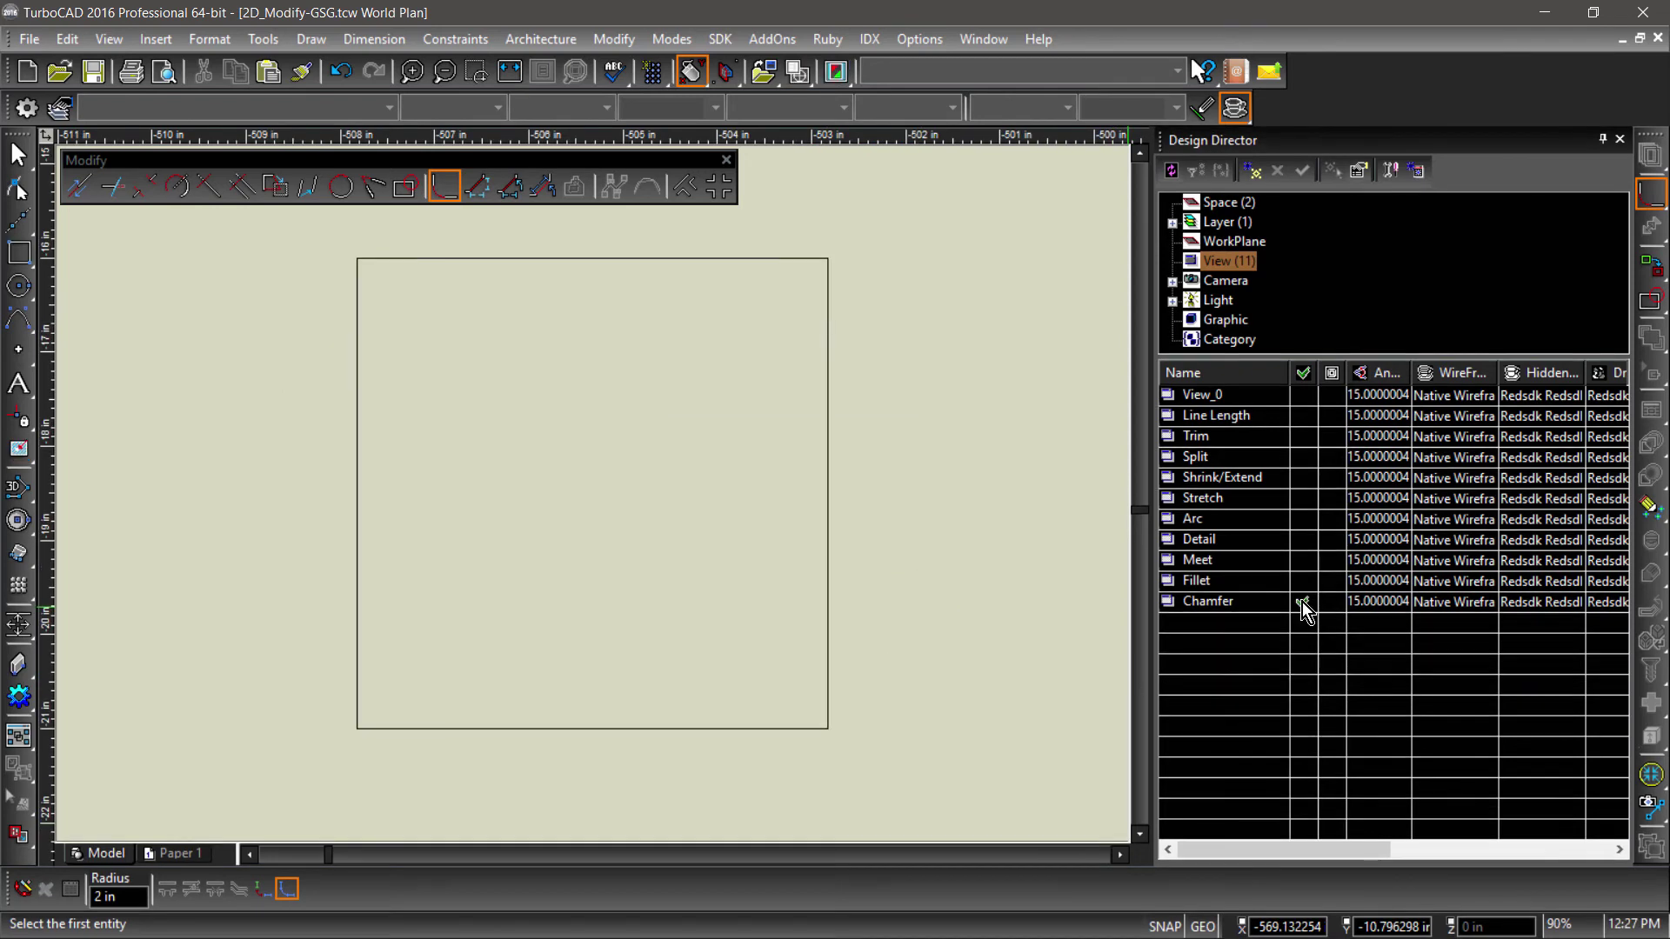
Chamfer the square's top-left corner between its left and top edges
click(476, 186)
click(369, 357)
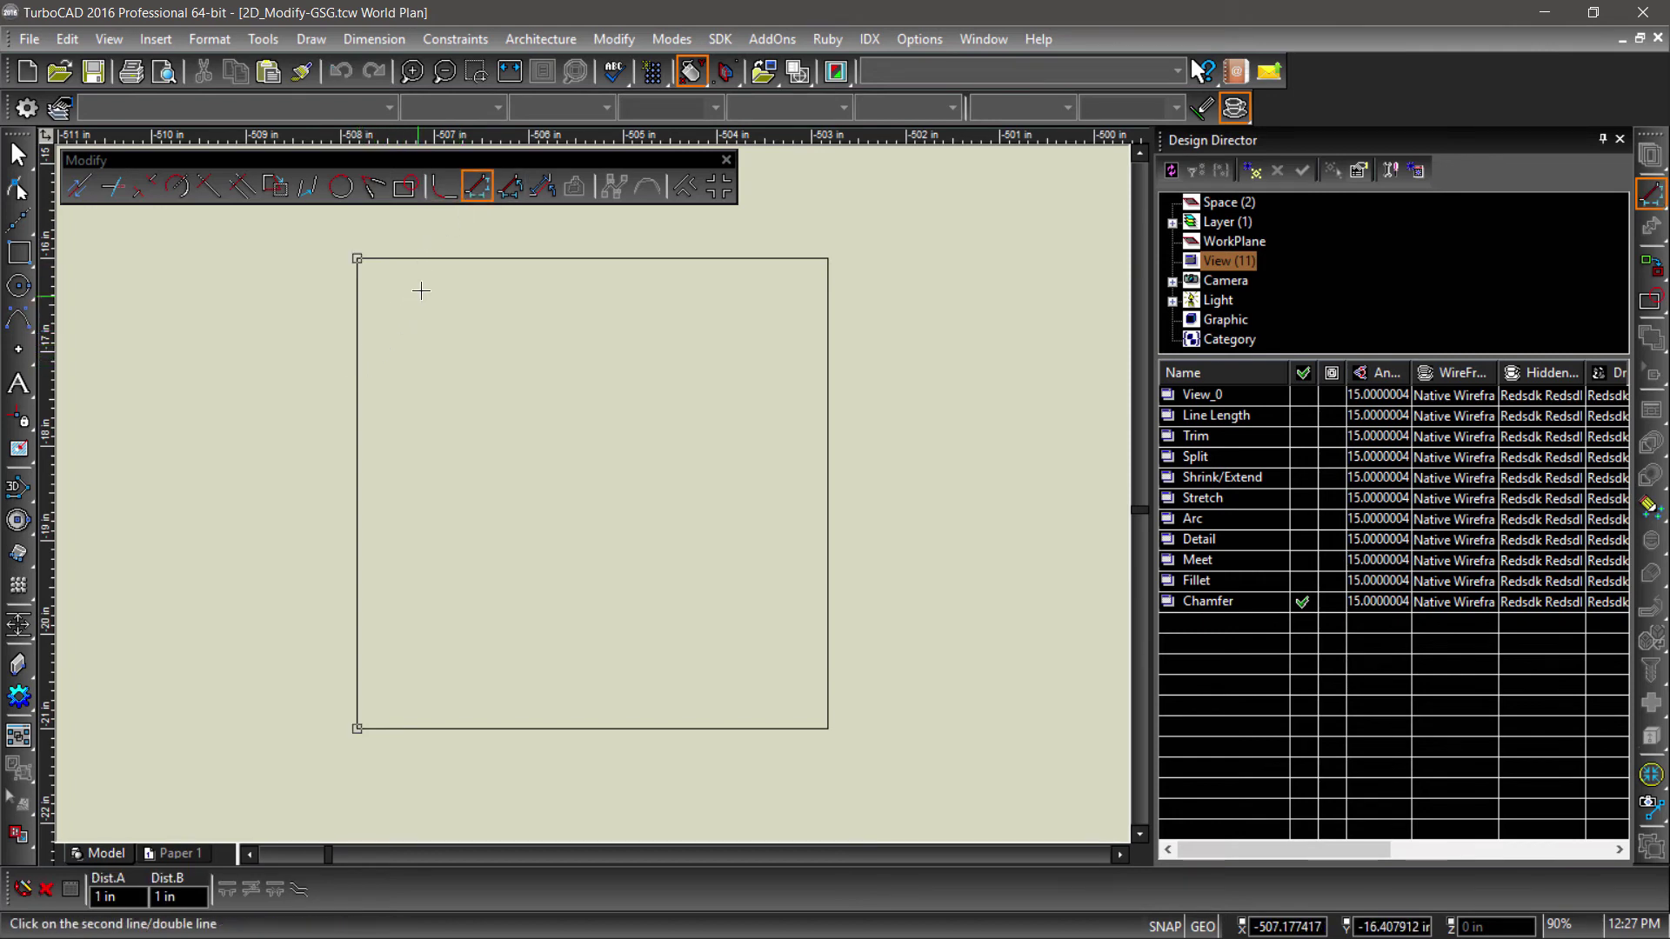
click(445, 259)
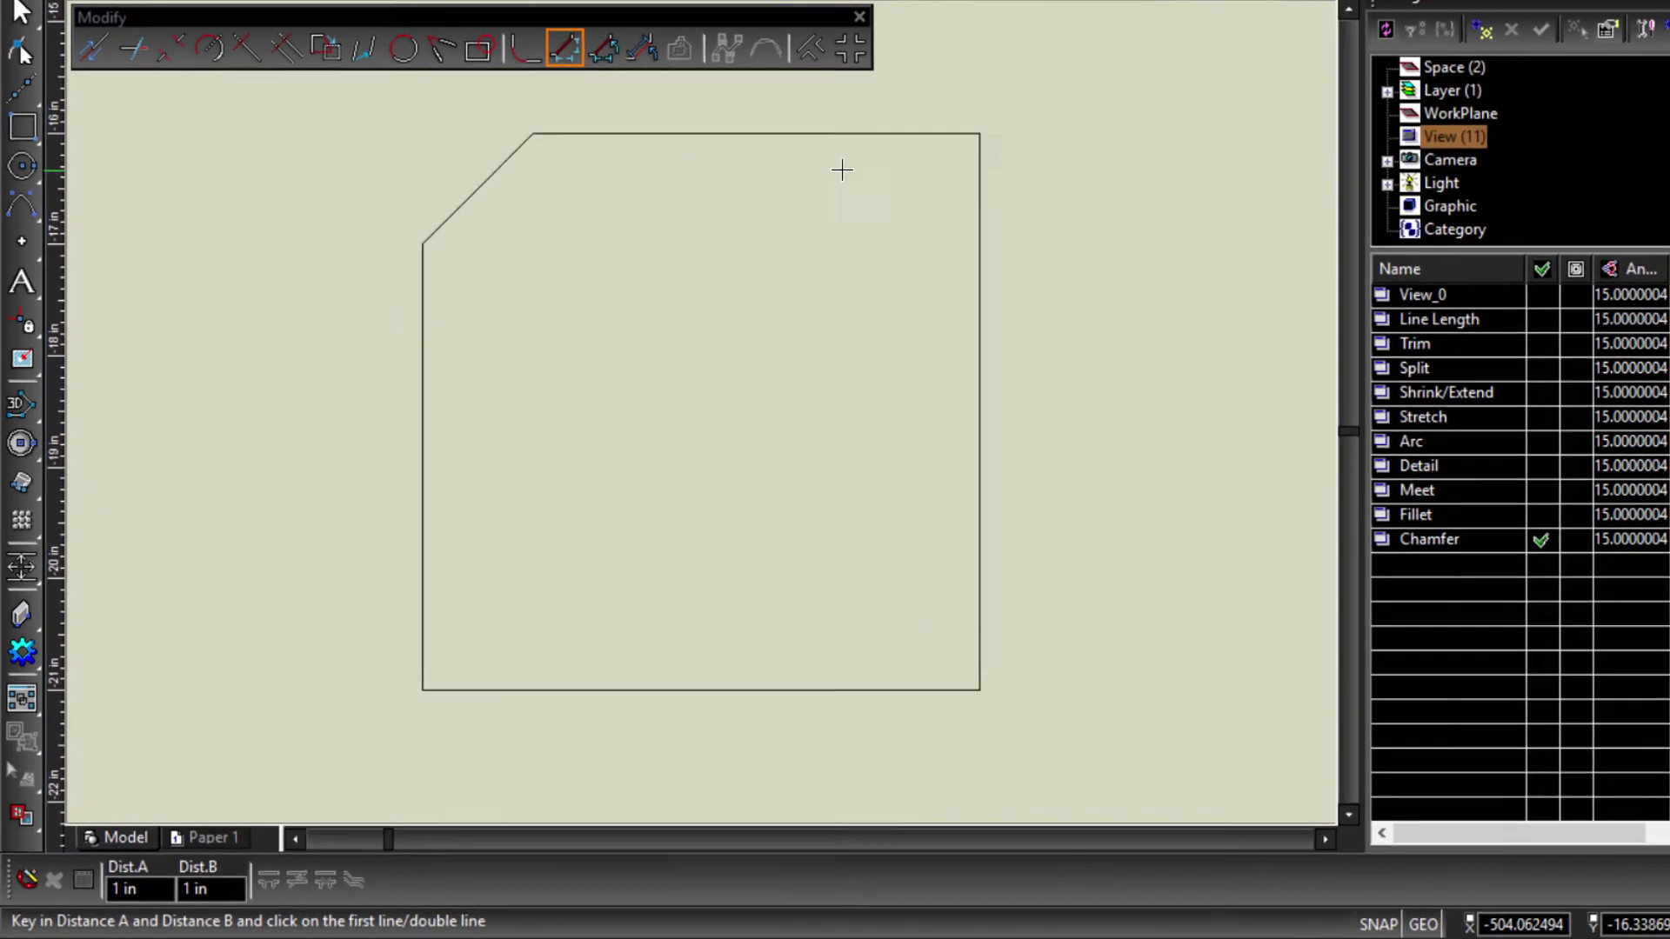
Chamfer the top-right corner with distances of 2 and 1.5
key(Tab)
text(2)
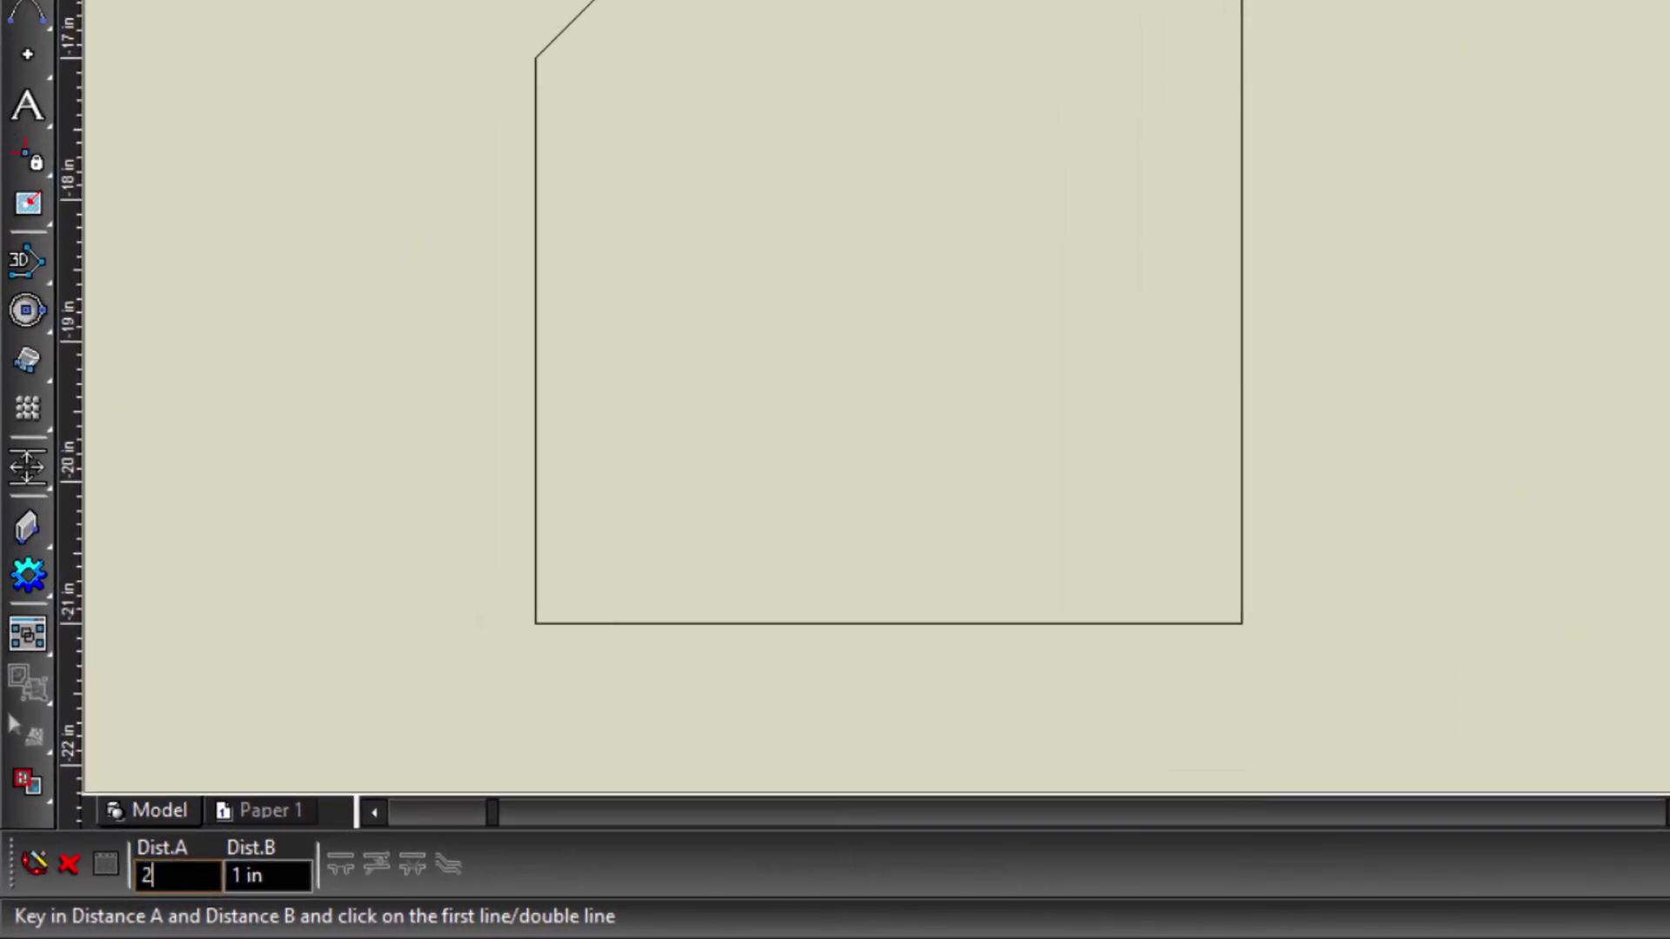
key(Tab)
text(1)
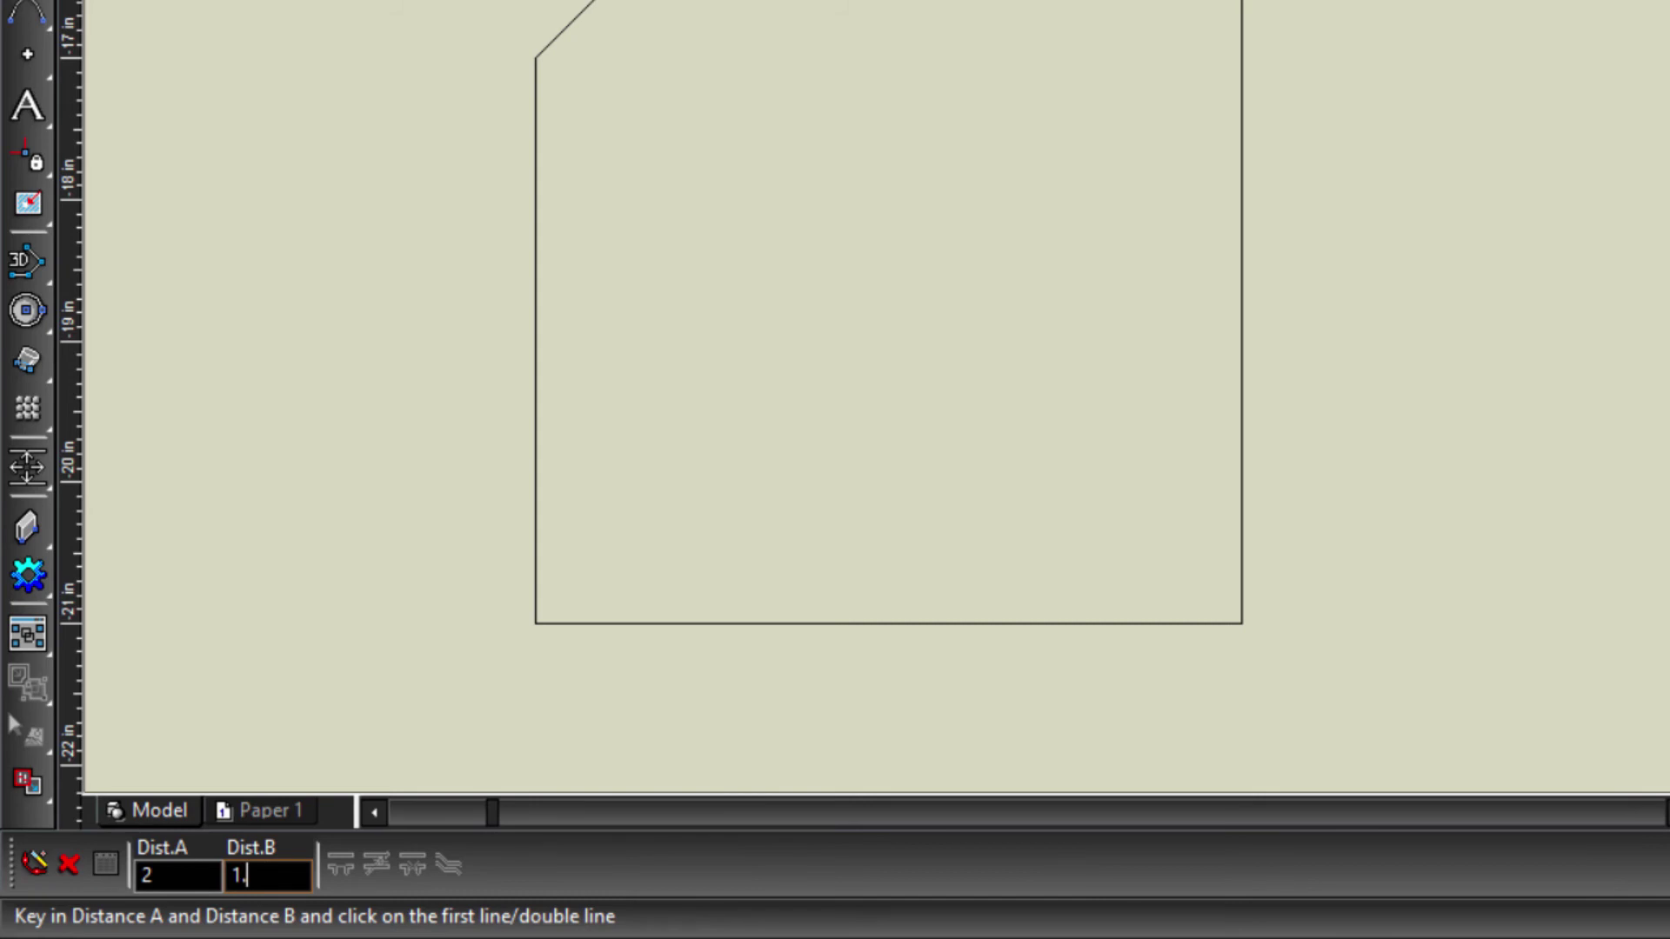
click(995, 16)
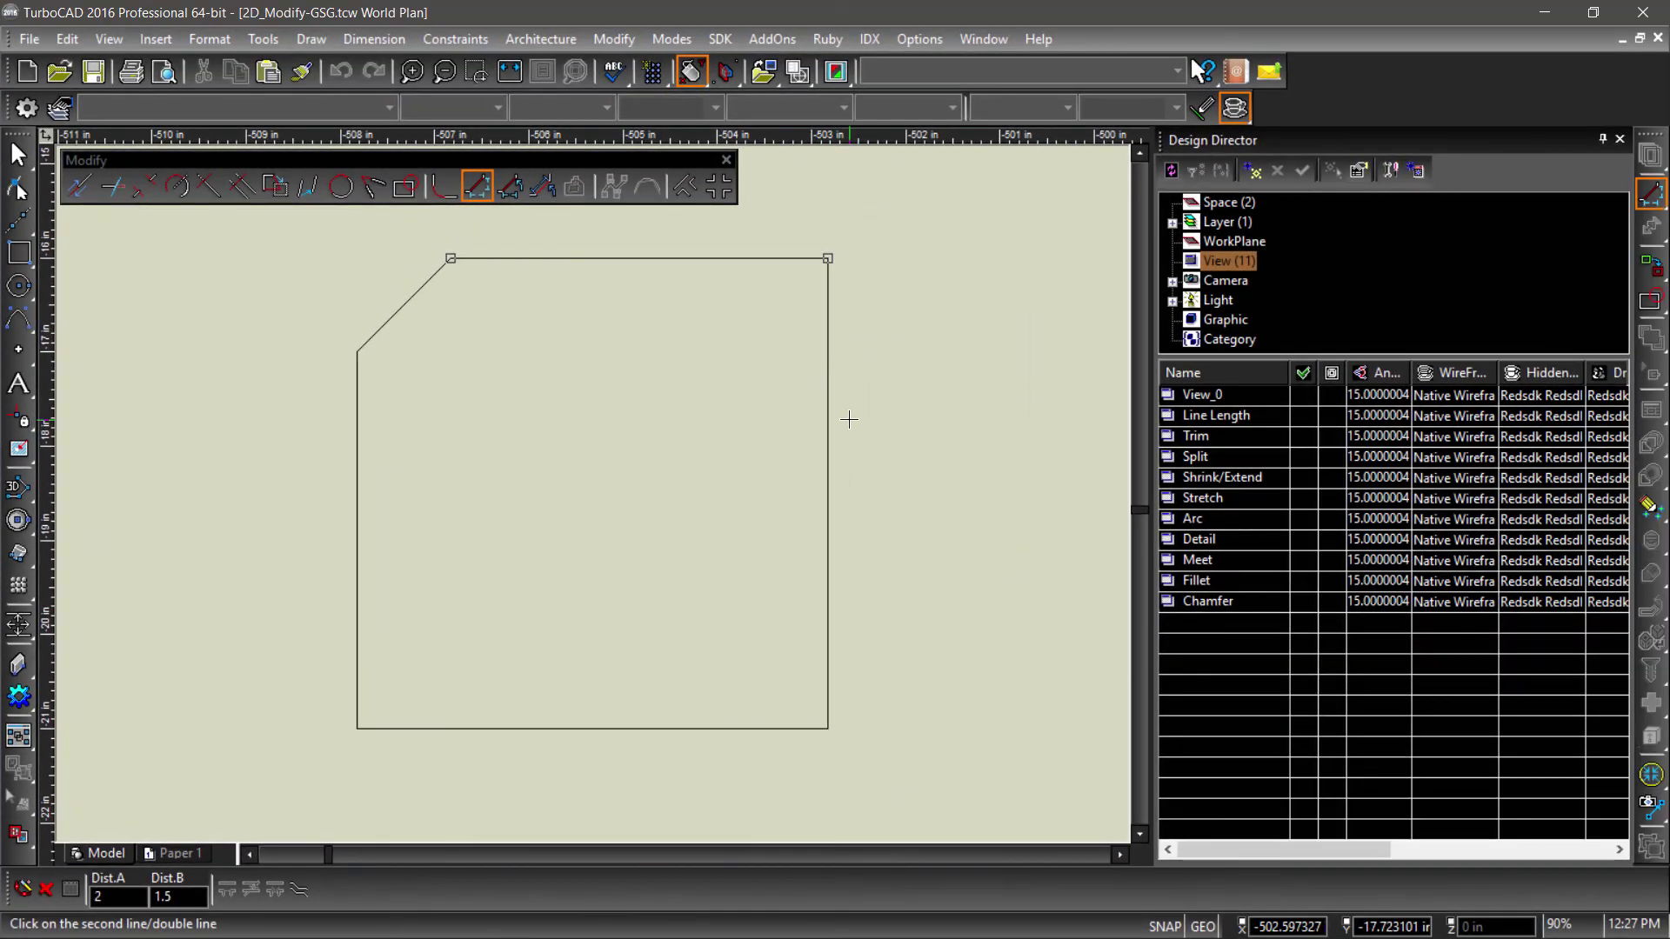
click(828, 405)
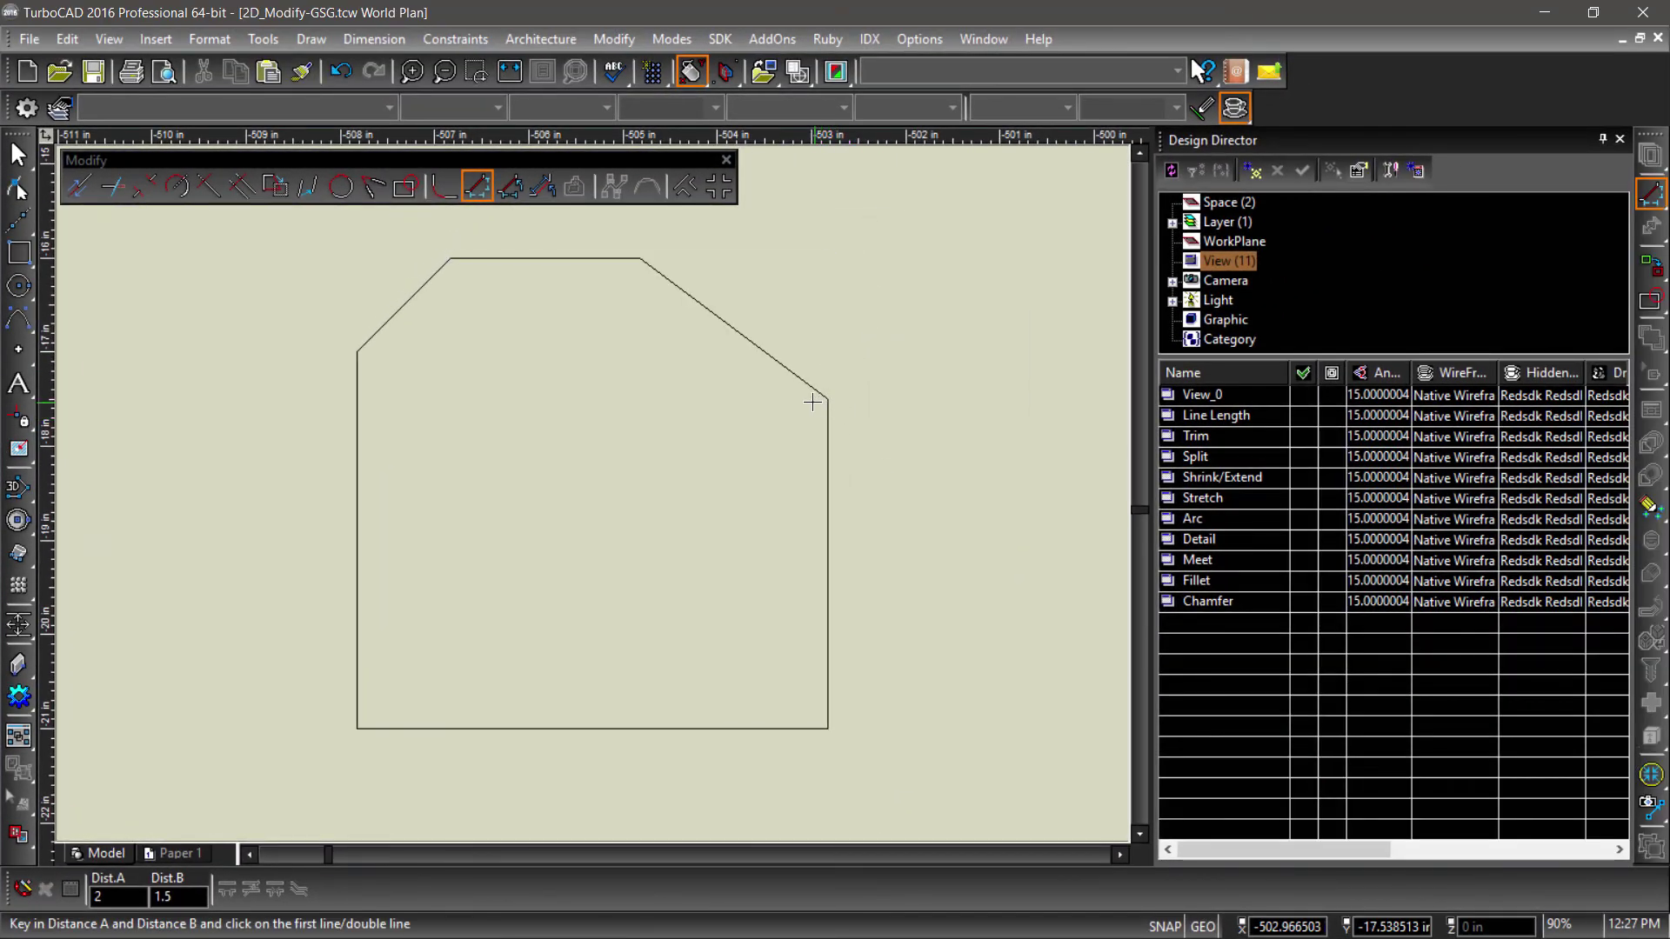
Chamfer the bottom-left corner using a 1 in distance and a 60° angle
click(508, 185)
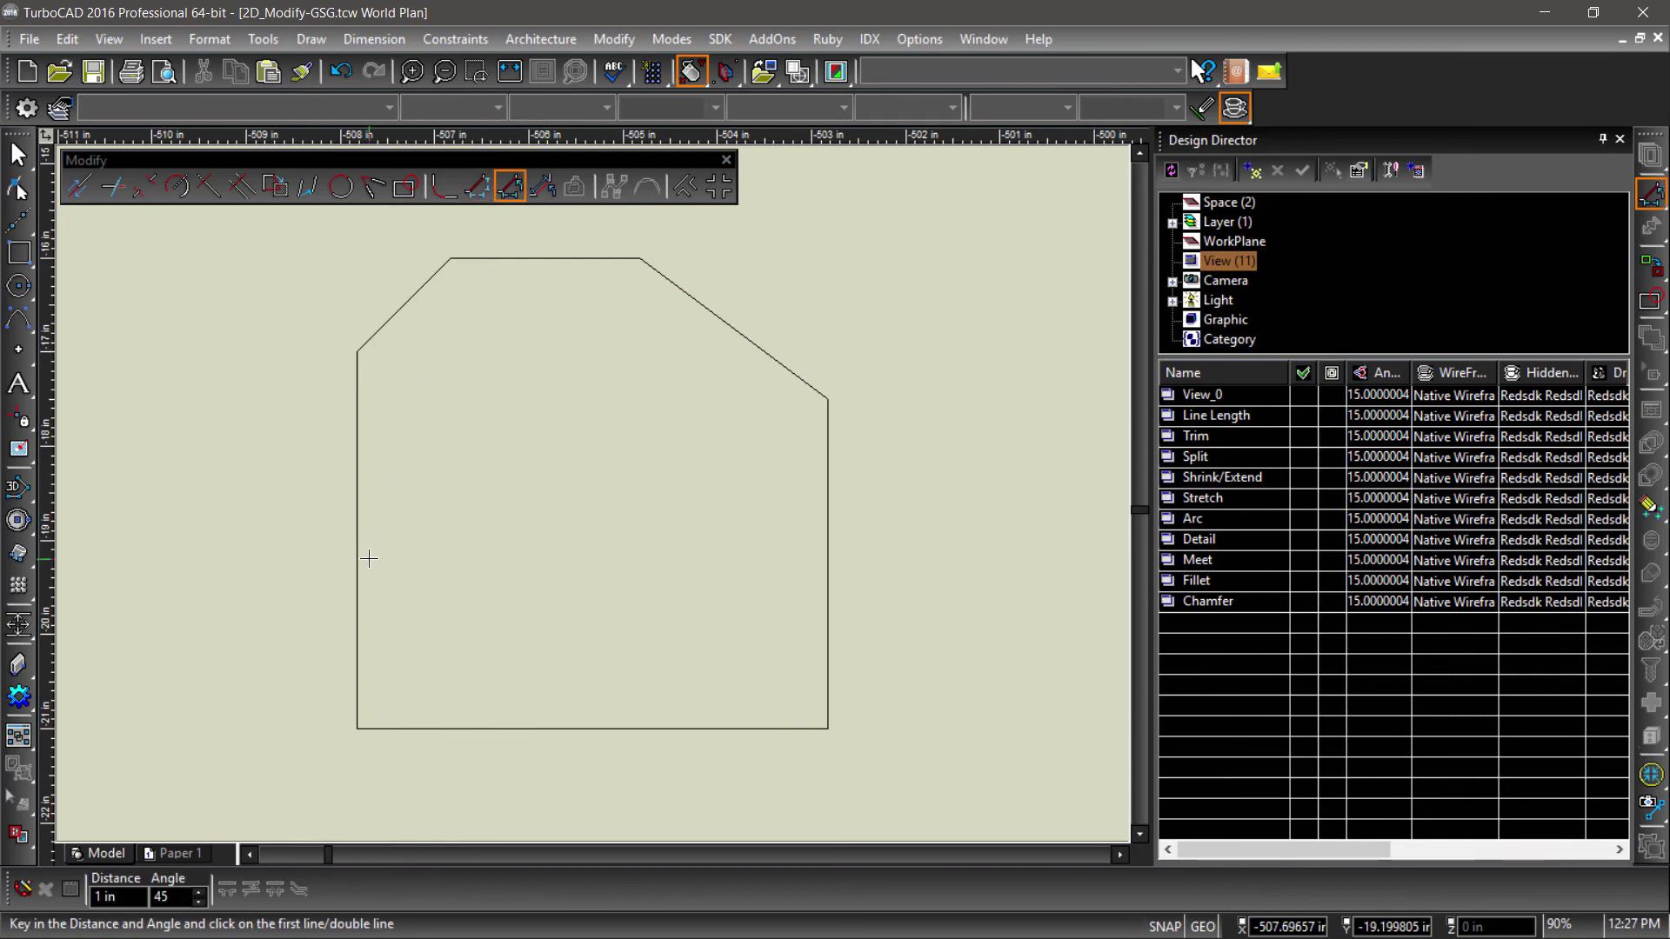
key(Tab)
key(Tab)
text(60)
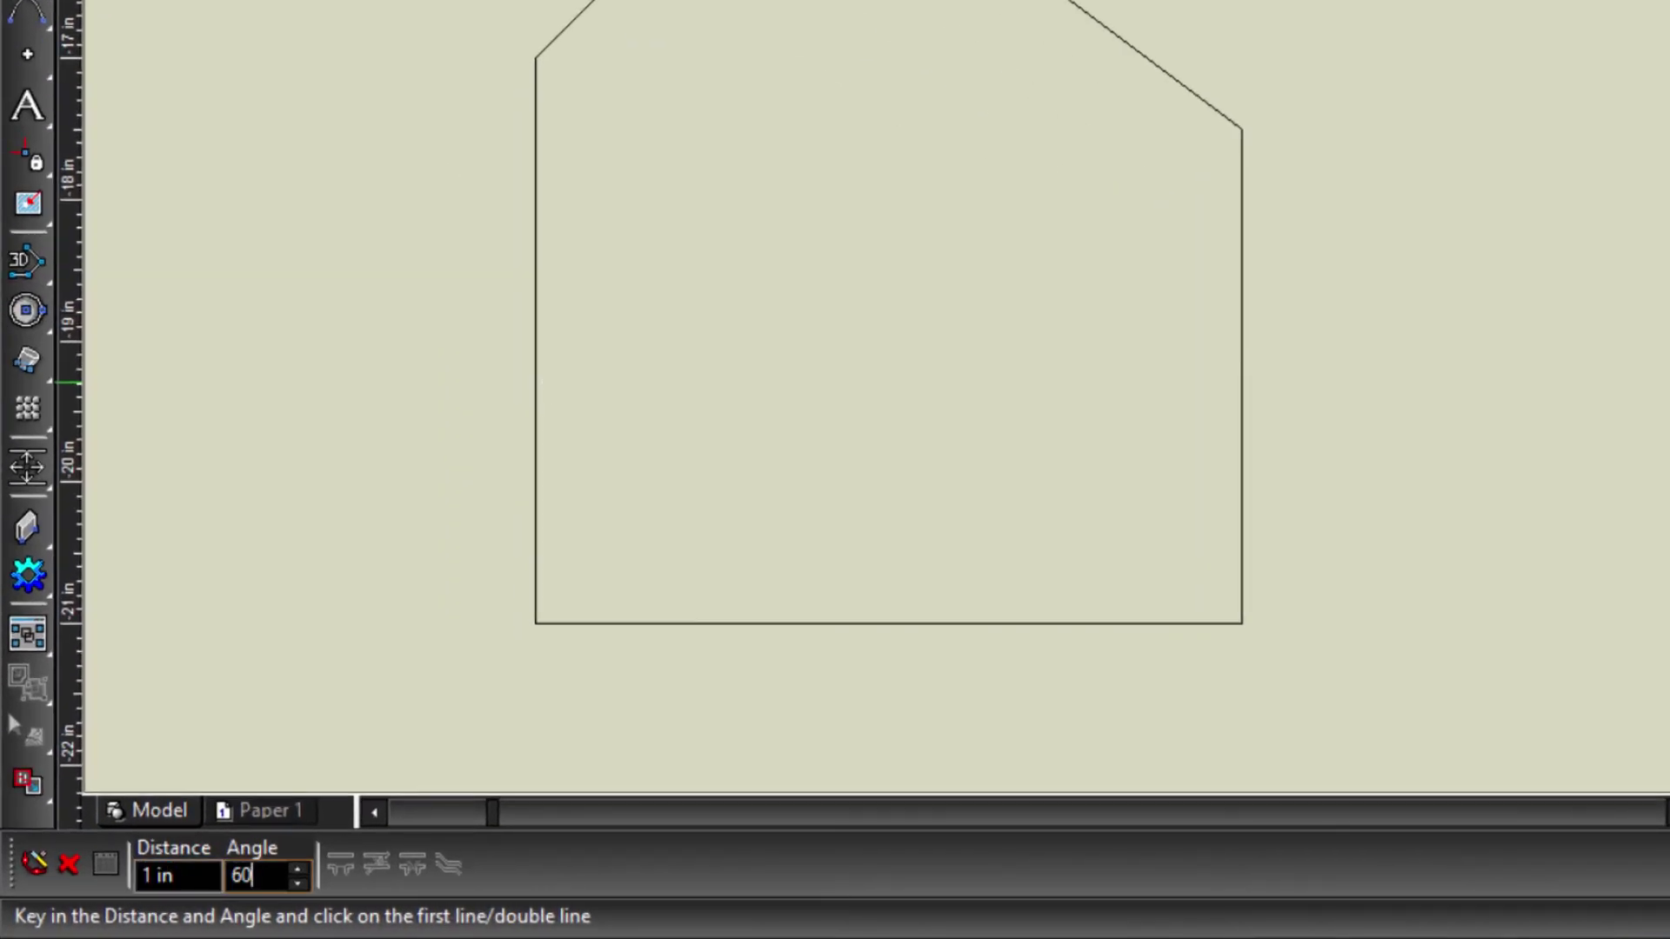
click(535, 483)
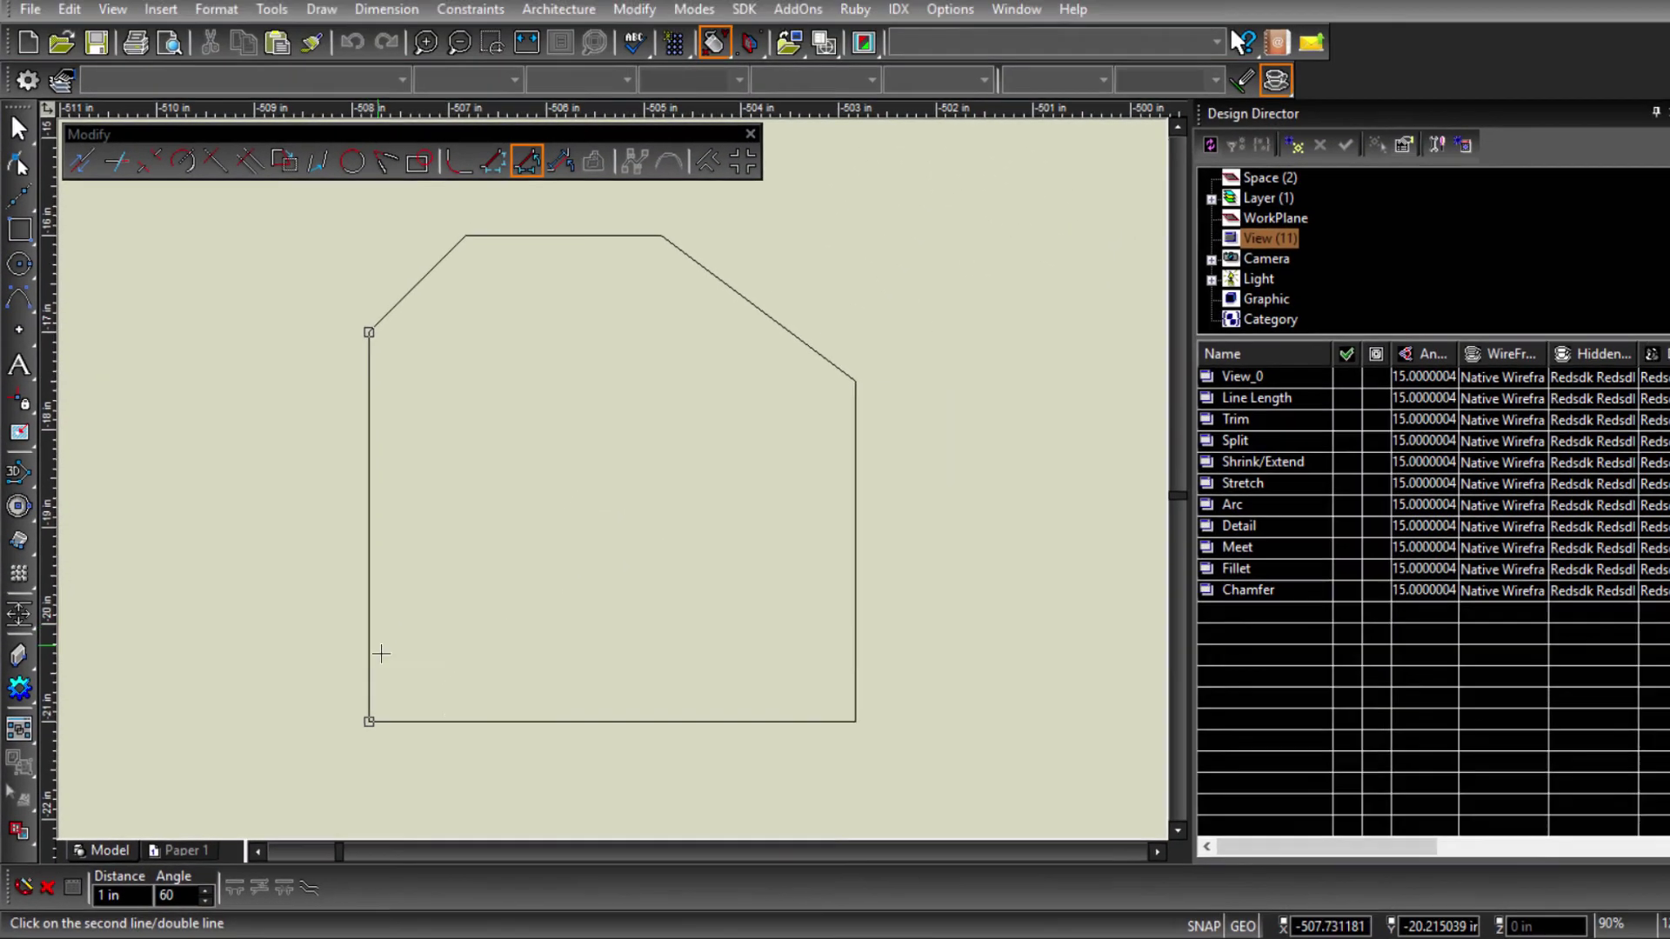
click(714, 623)
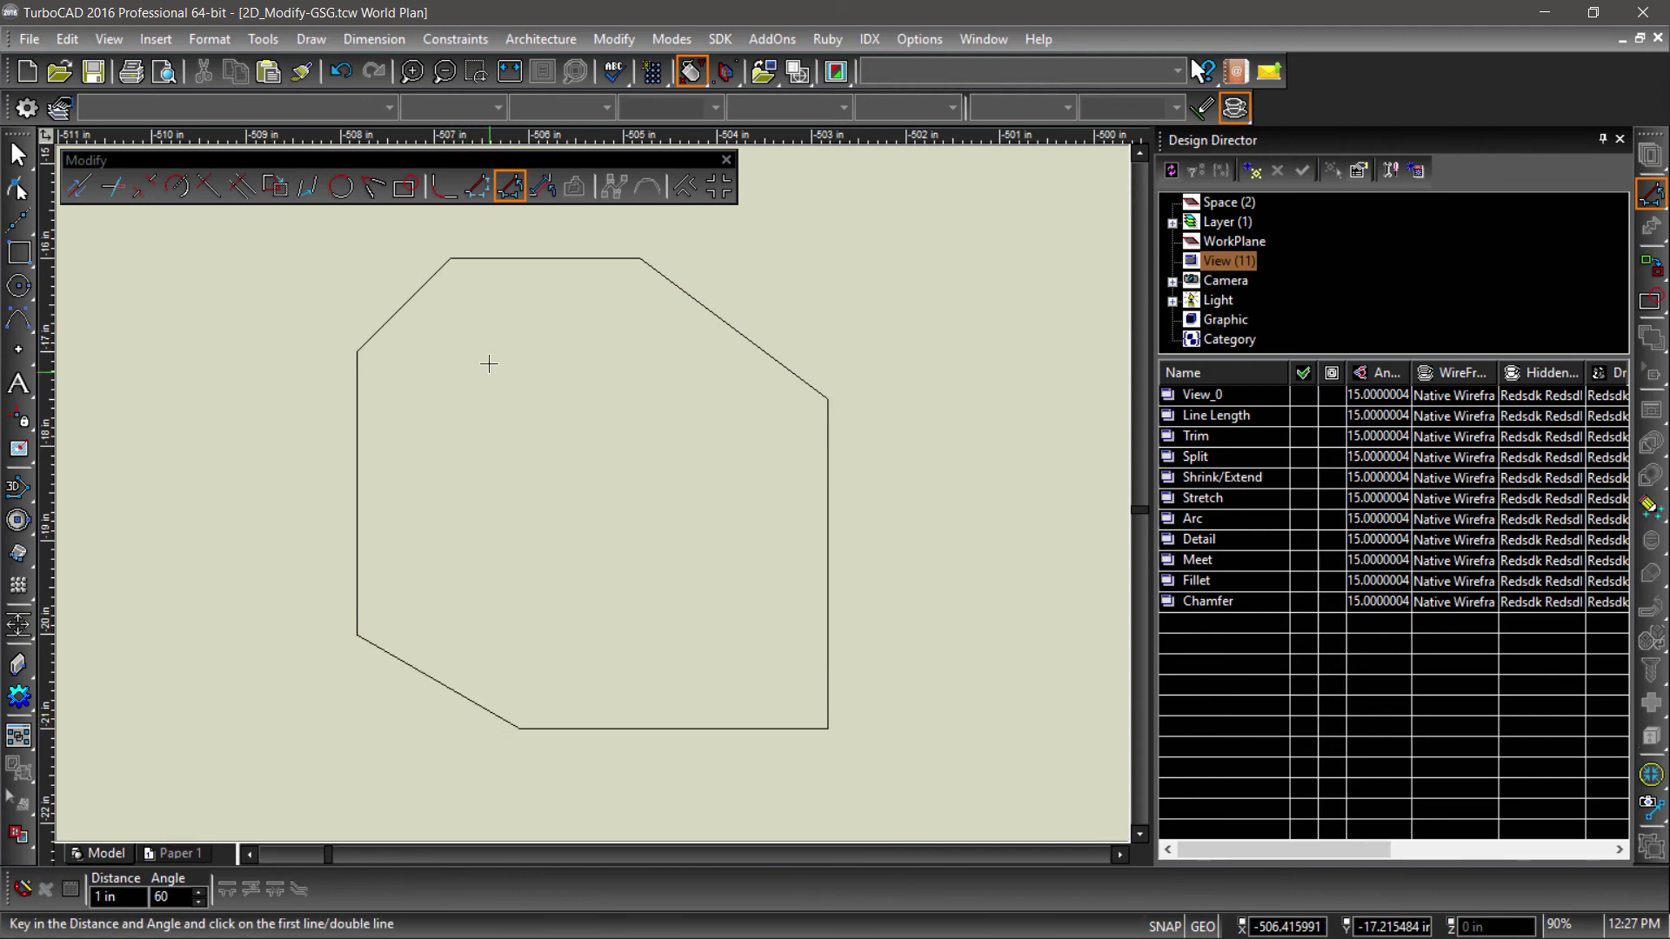
click(545, 190)
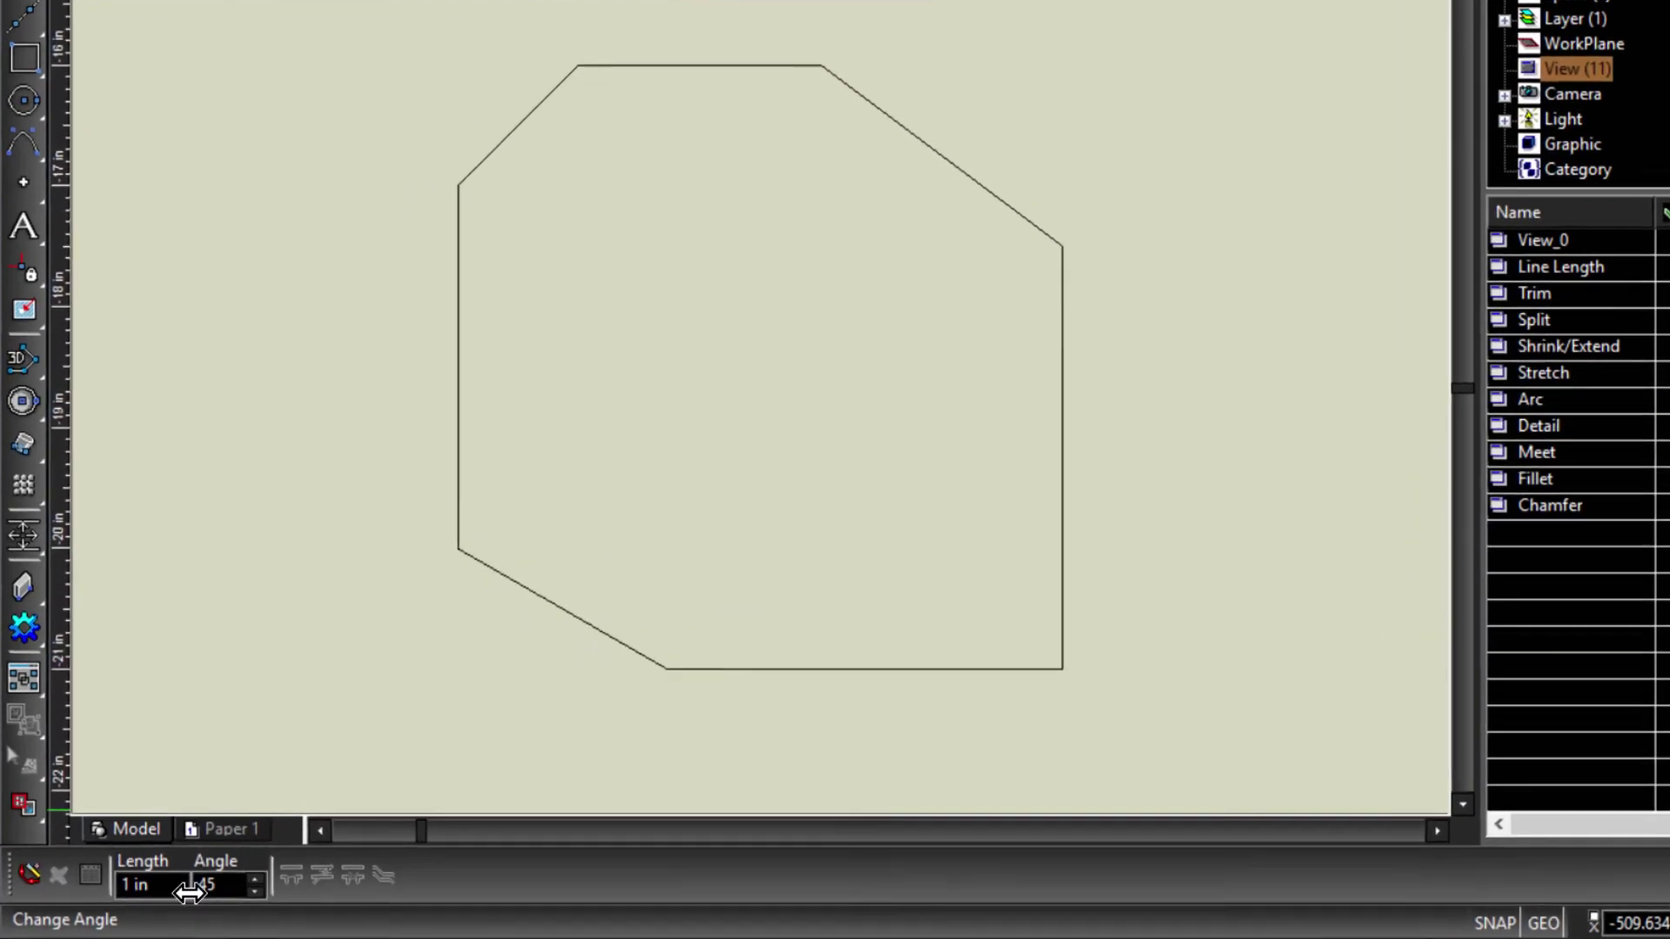
Chamfer the bottom-right corner with a 1.25 in length at 45°
key(Tab)
text(1.25)
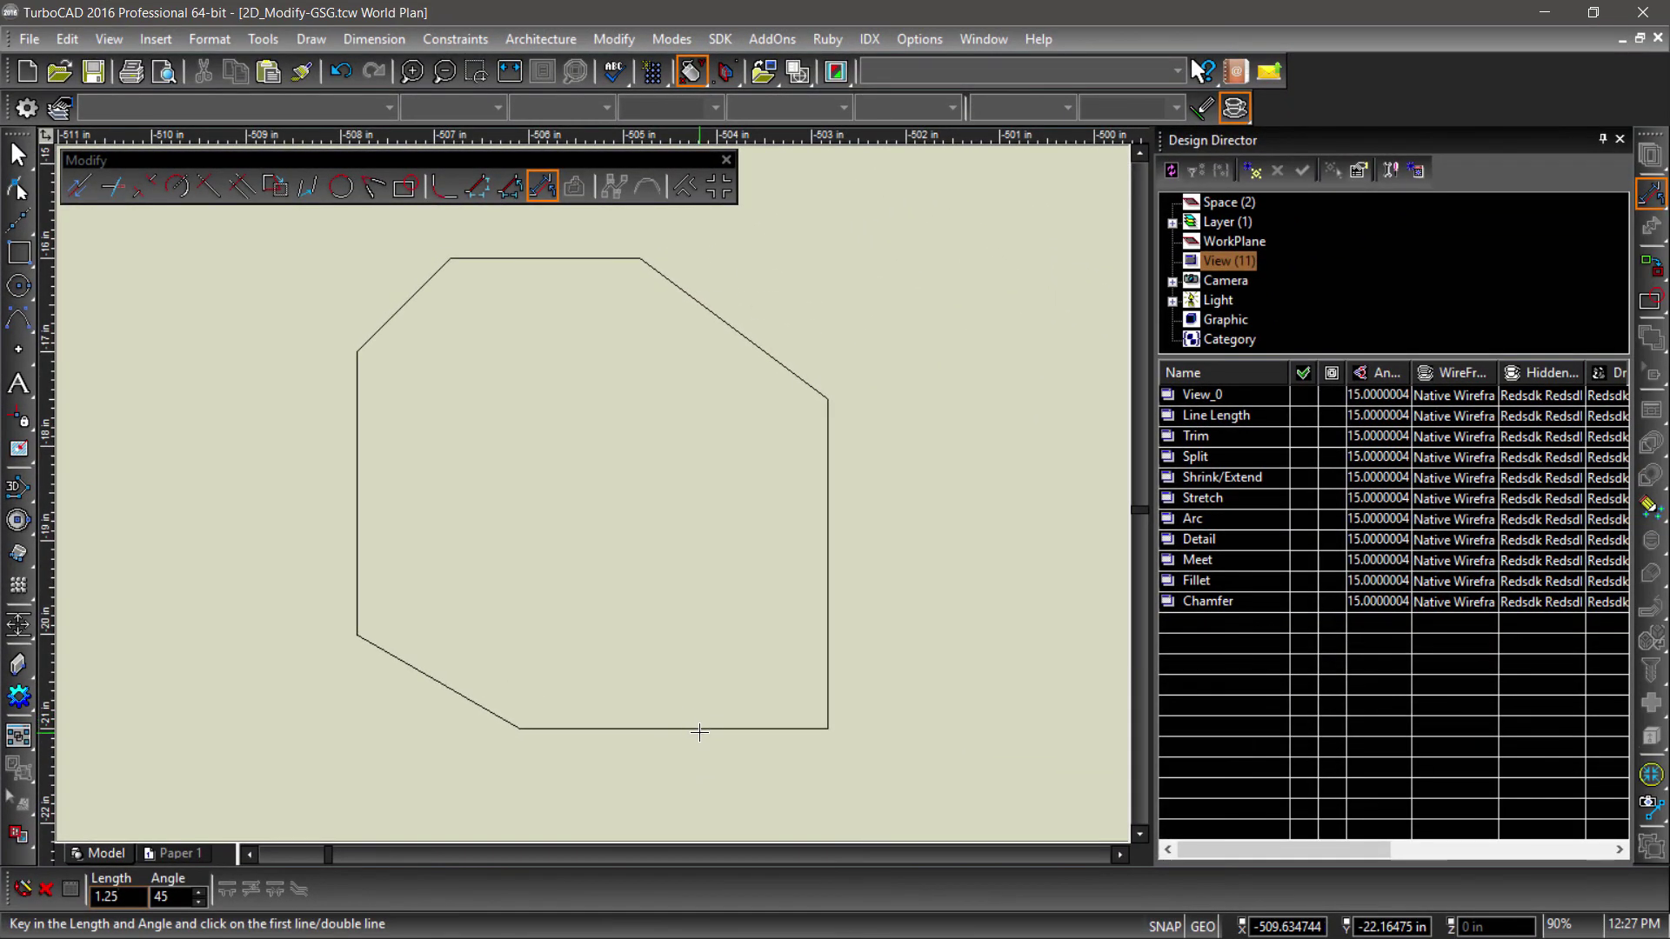
click(700, 733)
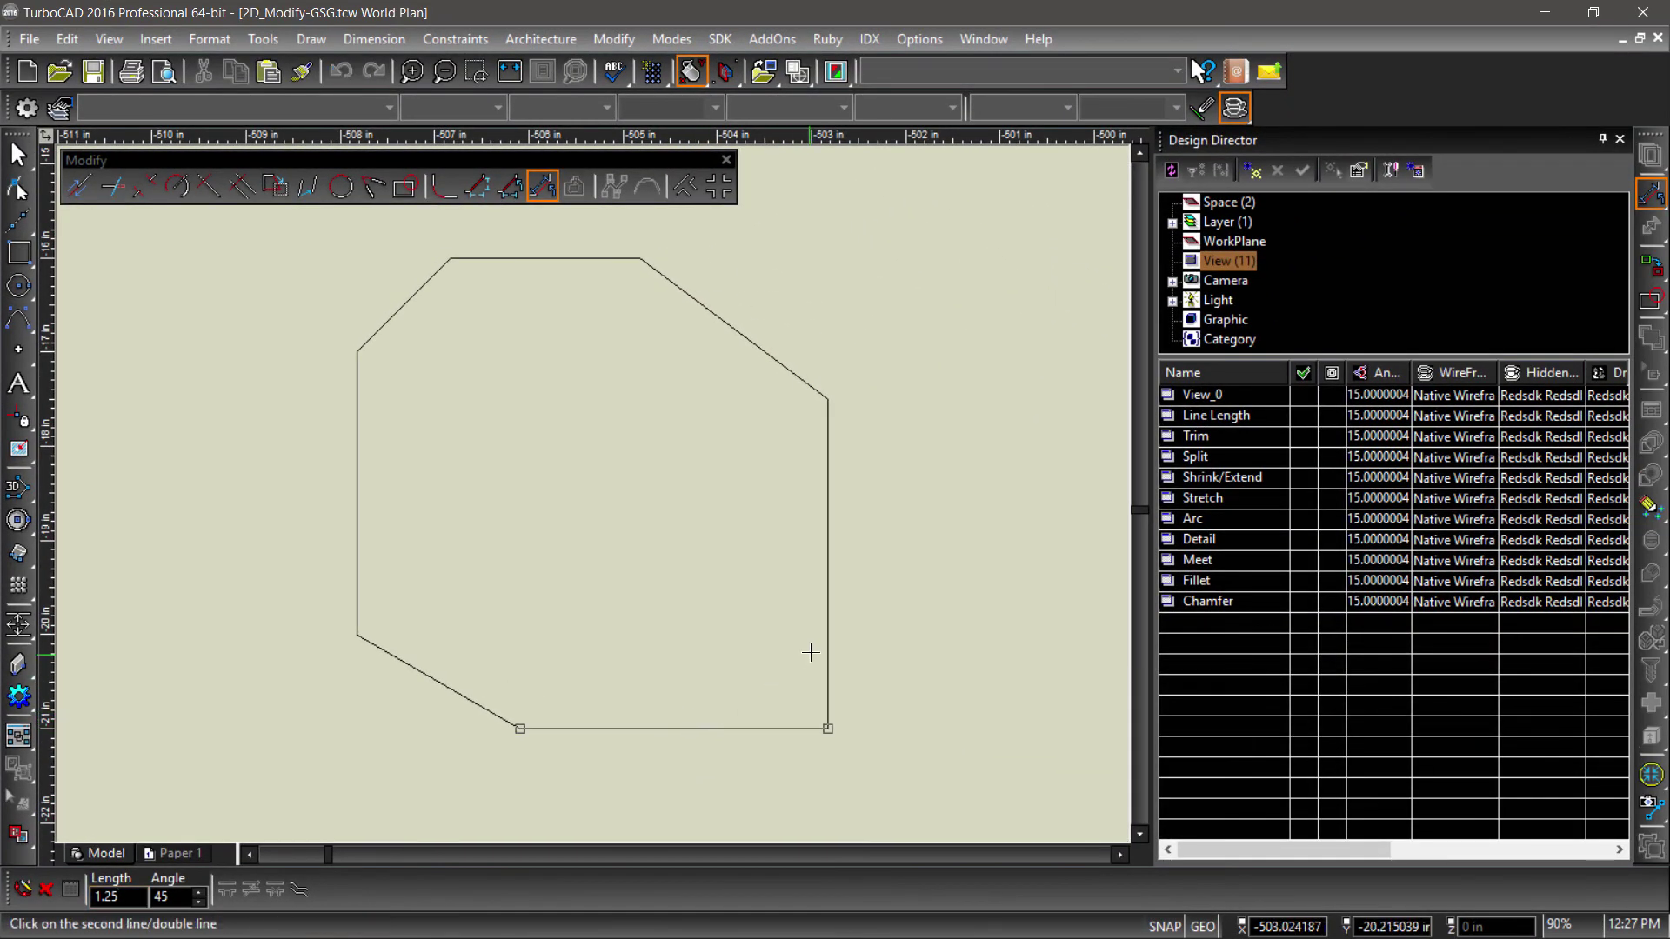
click(829, 626)
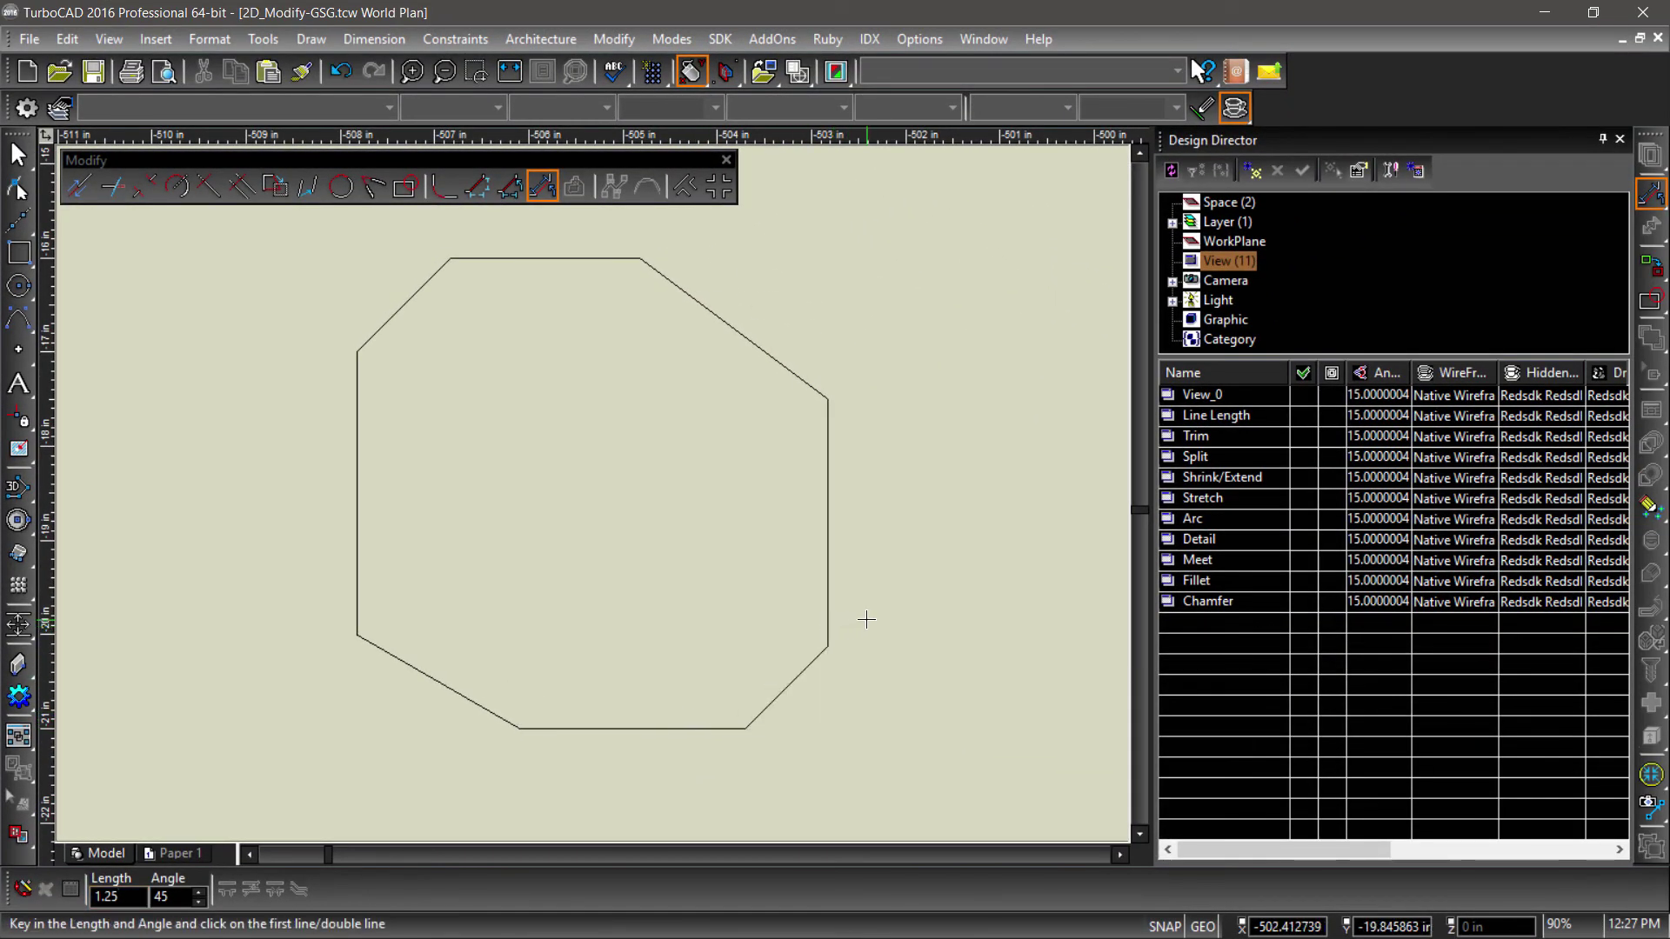